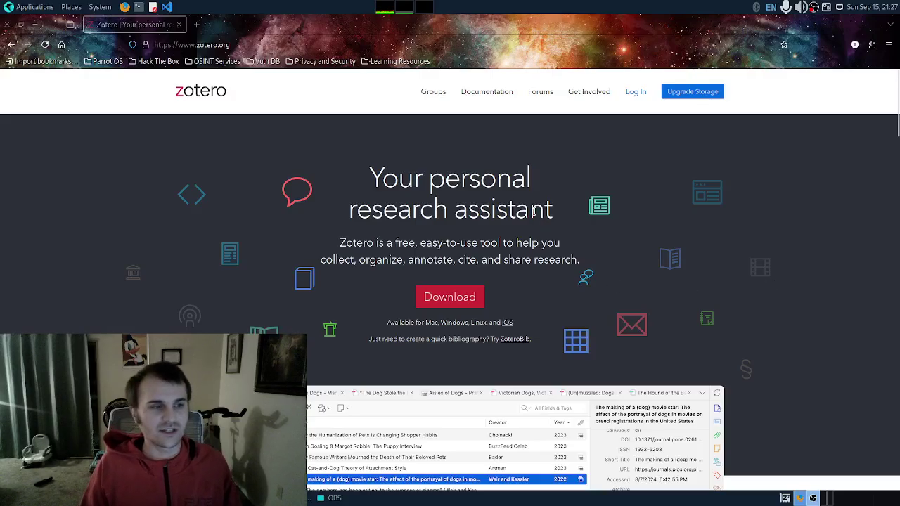
Step: Scroll the zotero.org homepage past the hero banner and library screenshot to Meet Zotero
scroll(589, 209, "down", 1)
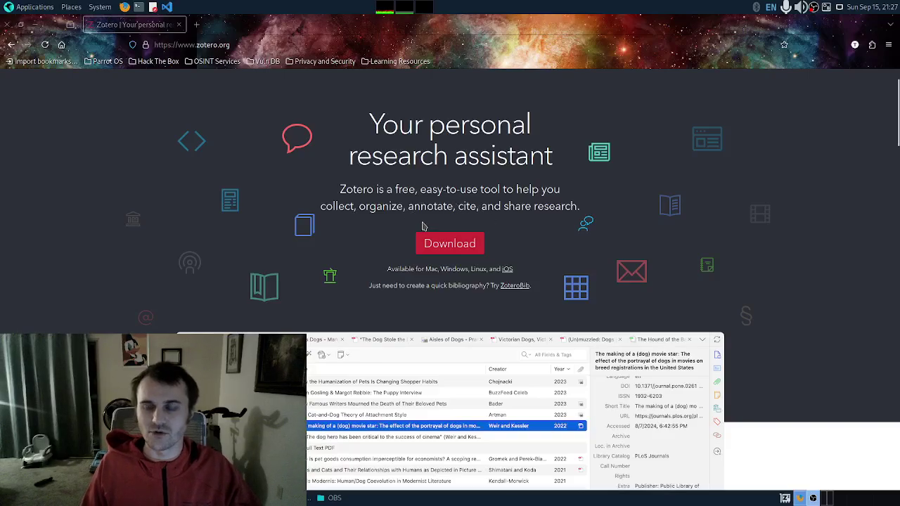
scroll(422, 224, "down", 1)
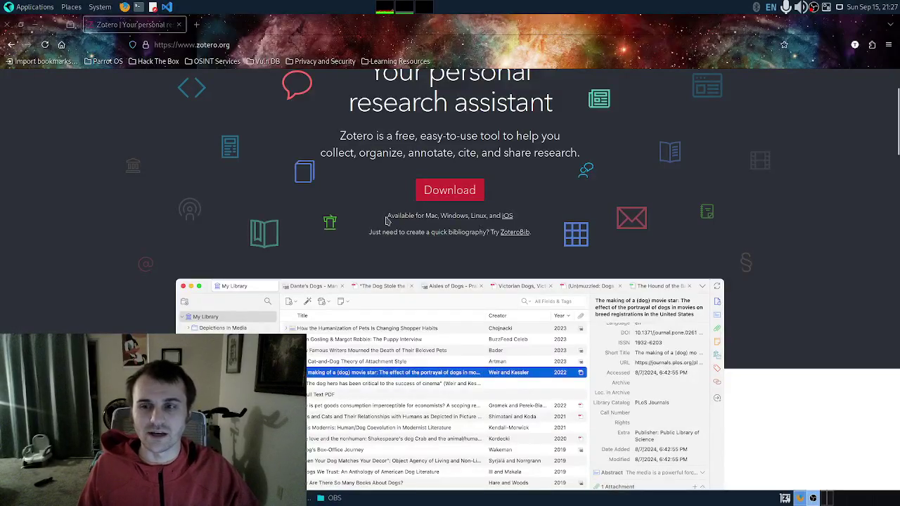
scroll(397, 211, "down", 3)
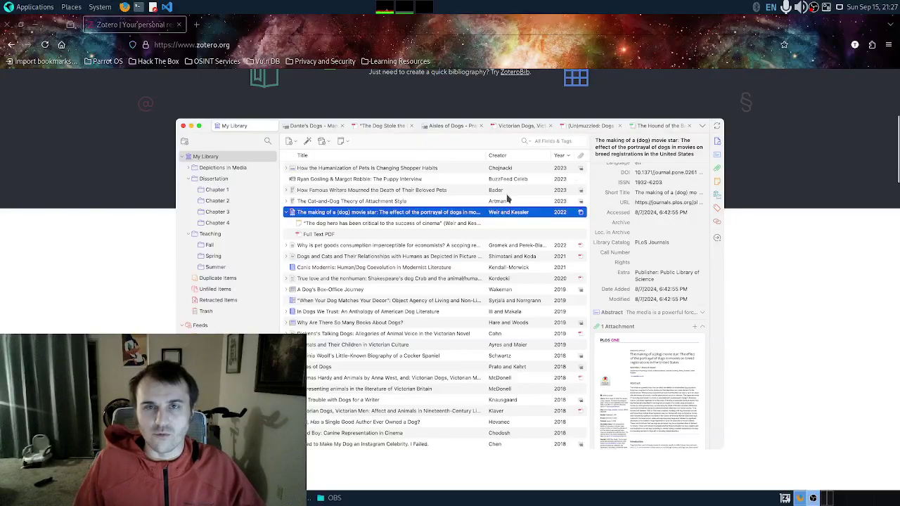
scroll(507, 198, "down", 3)
scroll(508, 199, "down", 1)
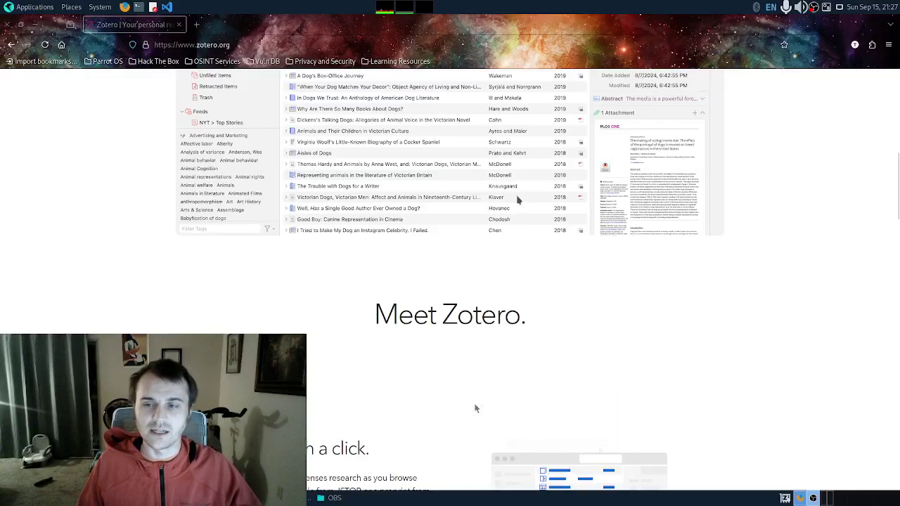
Step: Scroll down through the Collect, Organize, Cite and Sync feature sections
scroll(528, 191, "down", 3)
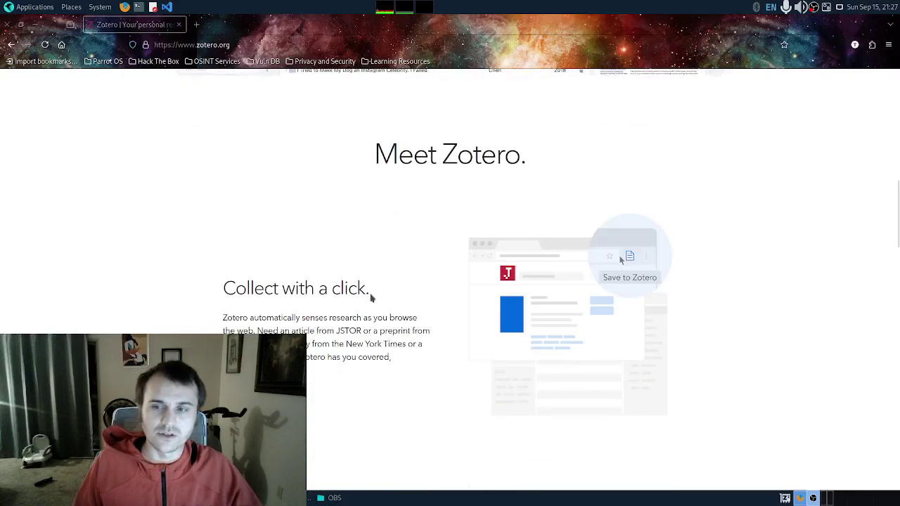
scroll(398, 262, "down", 2)
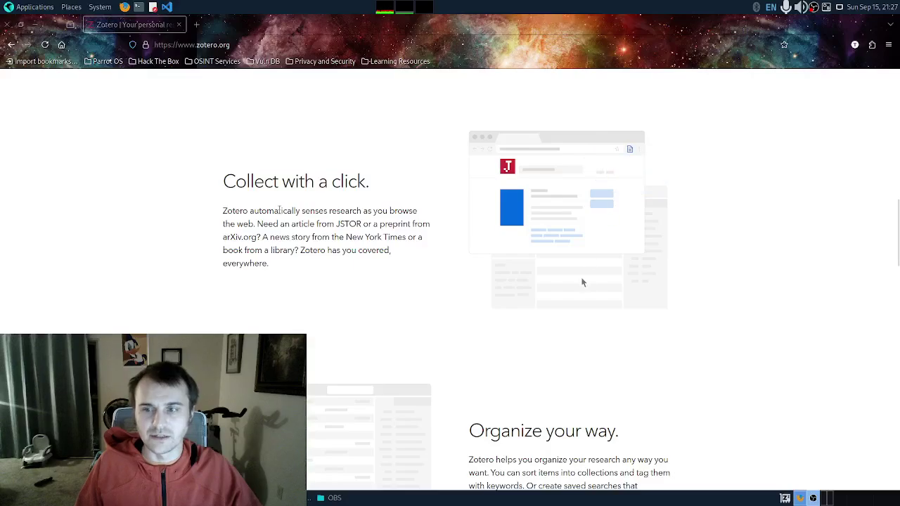
scroll(261, 204, "down", 2)
scroll(261, 203, "down", 4)
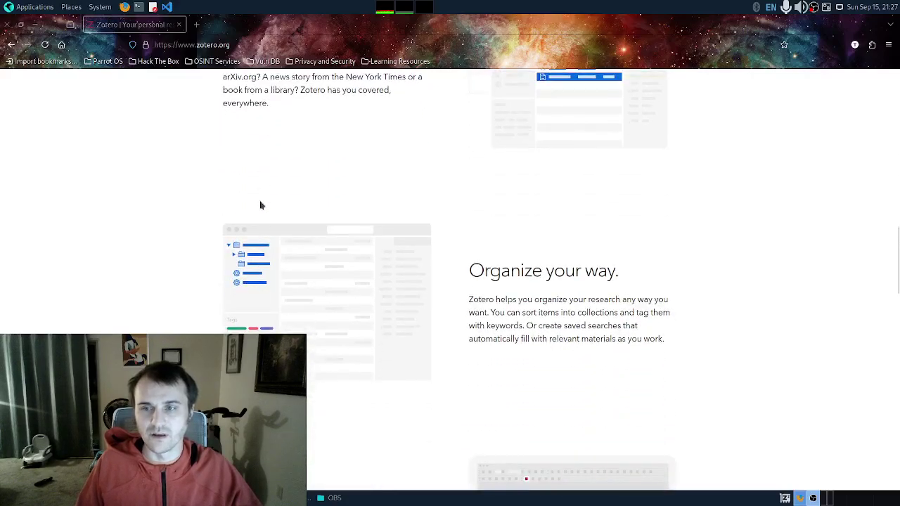
scroll(257, 212, "down", 2)
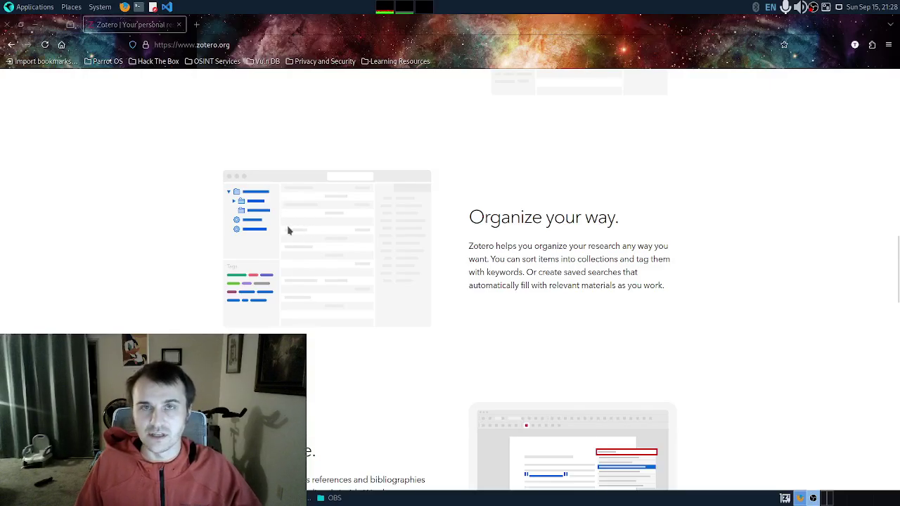
scroll(288, 224, "down", 5)
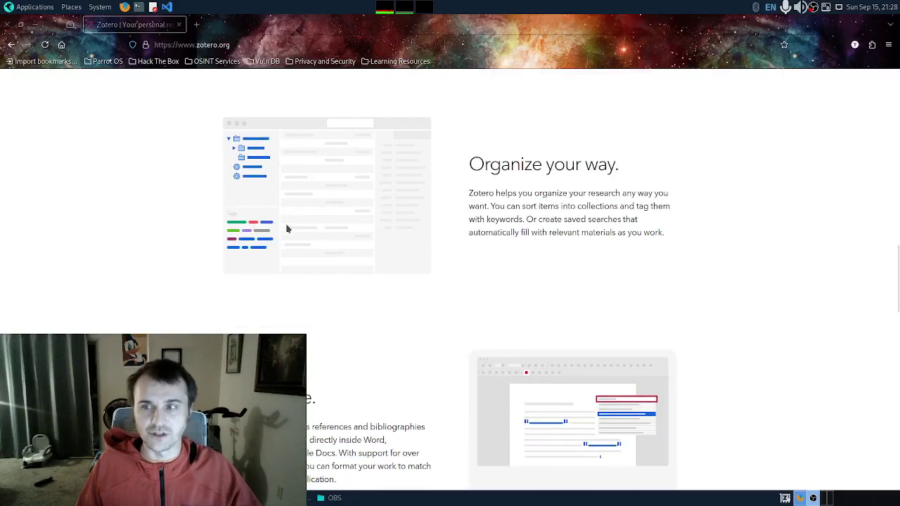
scroll(287, 229, "down", 1)
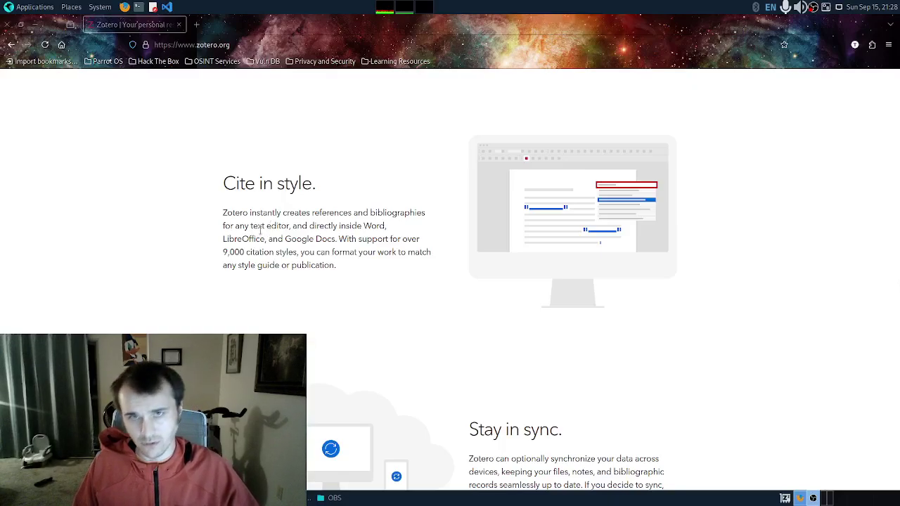
scroll(259, 231, "down", 5)
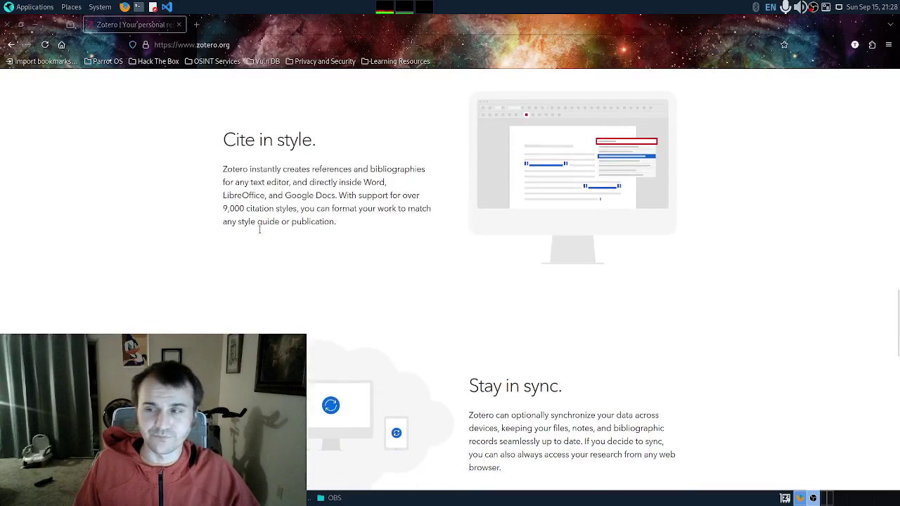
scroll(260, 236, "down", 5)
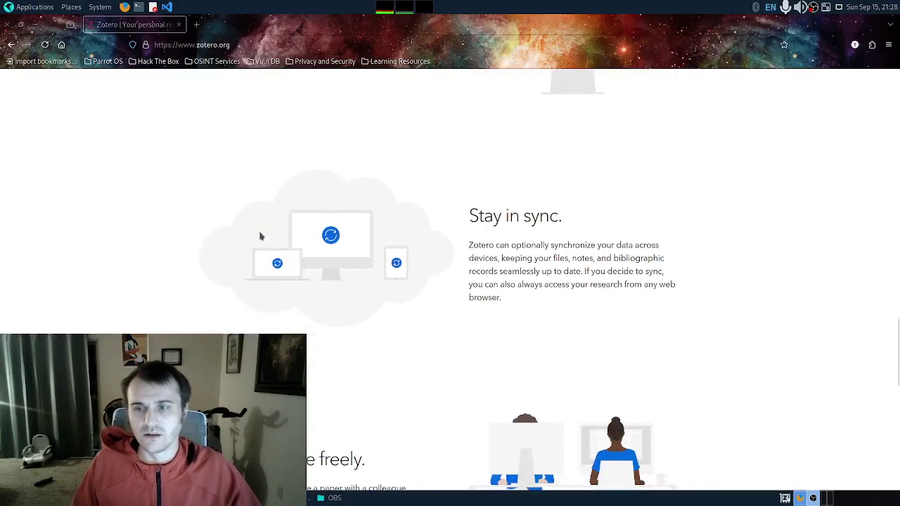
Step: Scroll back up the Zotero homepage
scroll(260, 236, "up", 1)
scroll(260, 237, "up", 2)
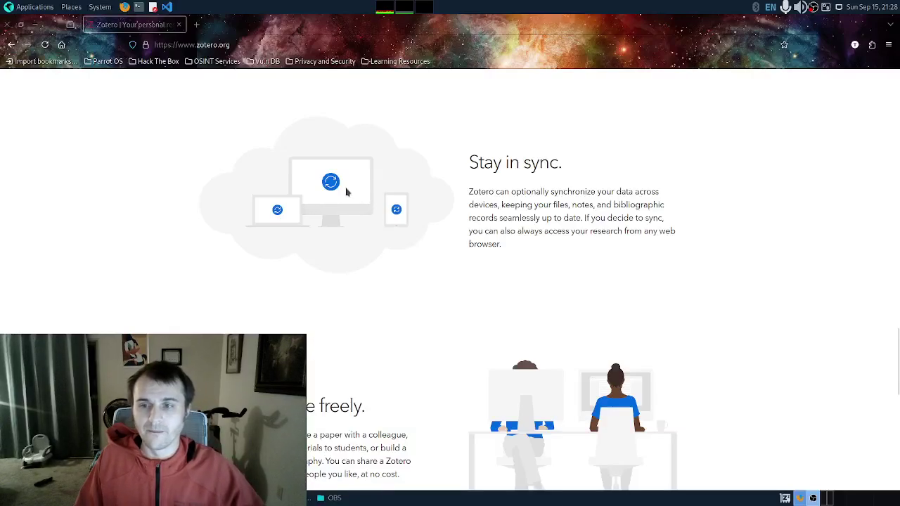
scroll(365, 221, "up", 5)
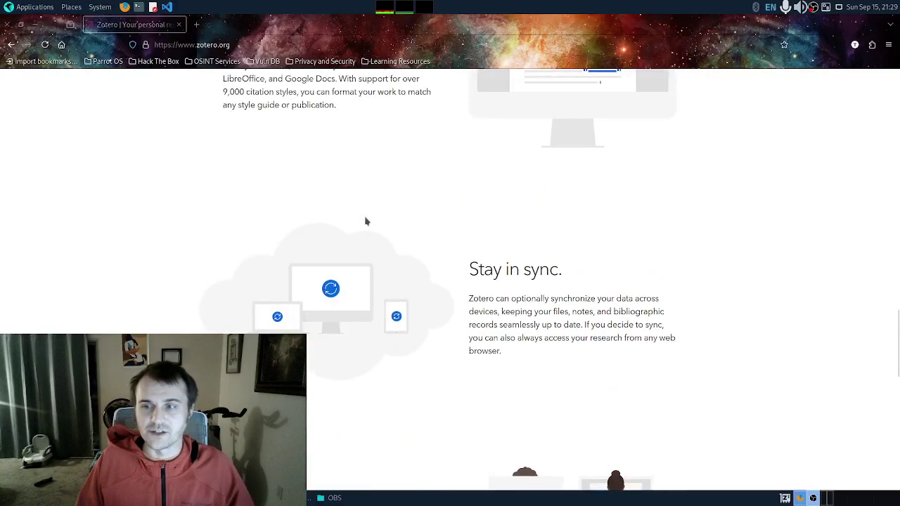
scroll(365, 222, "up", 8)
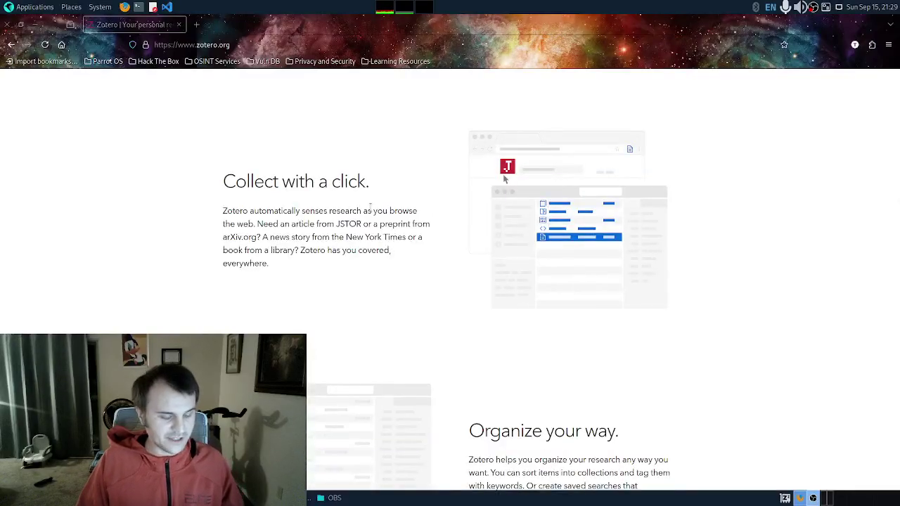
Step: Move to Workspace 2 and open the Zotero download page link in a new tab
key("ctrl+alt+Right")
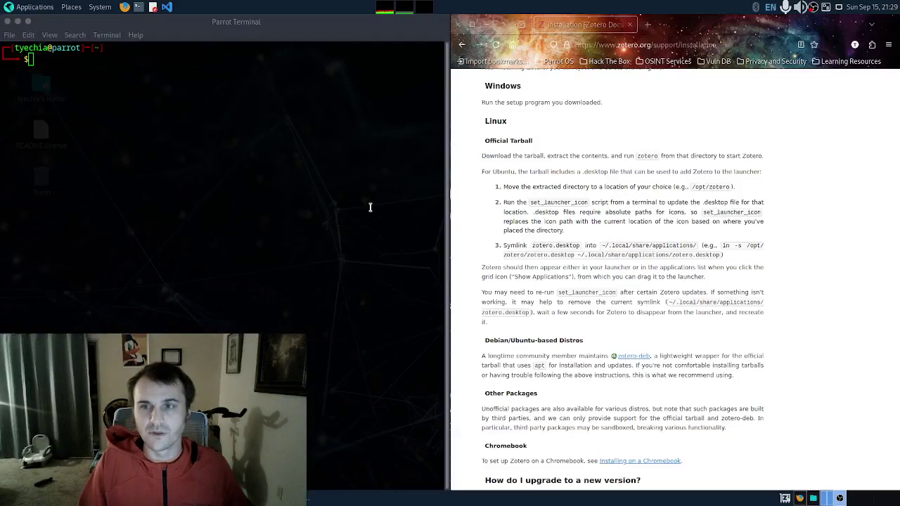
scroll(572, 144, "up", 5)
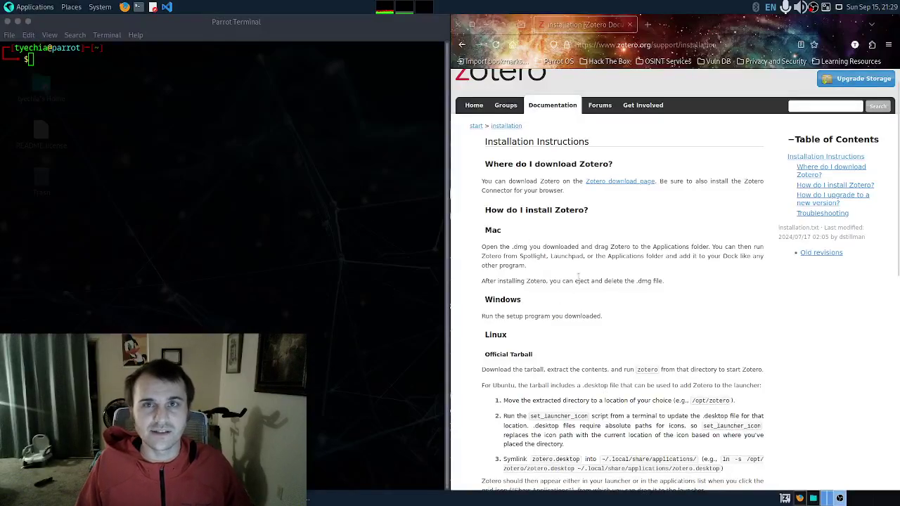
scroll(576, 285, "down", 1)
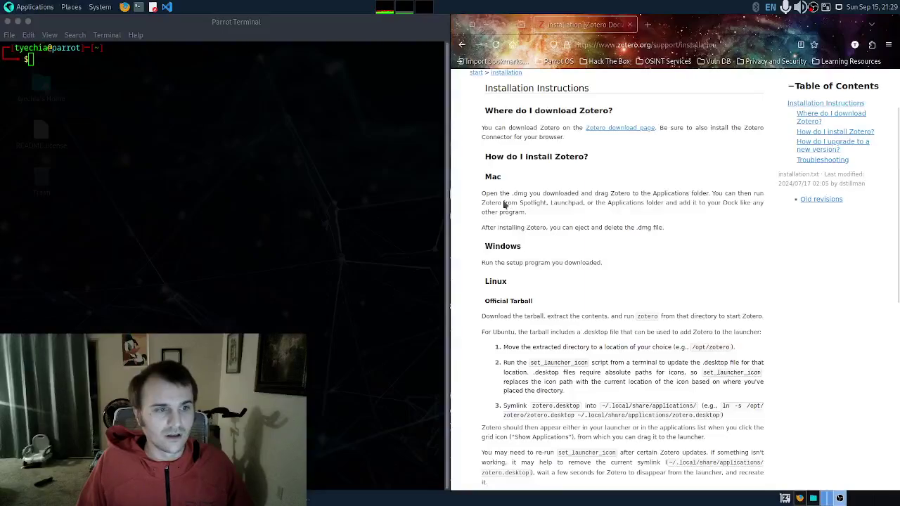
right_click(627, 130)
left_click(660, 138)
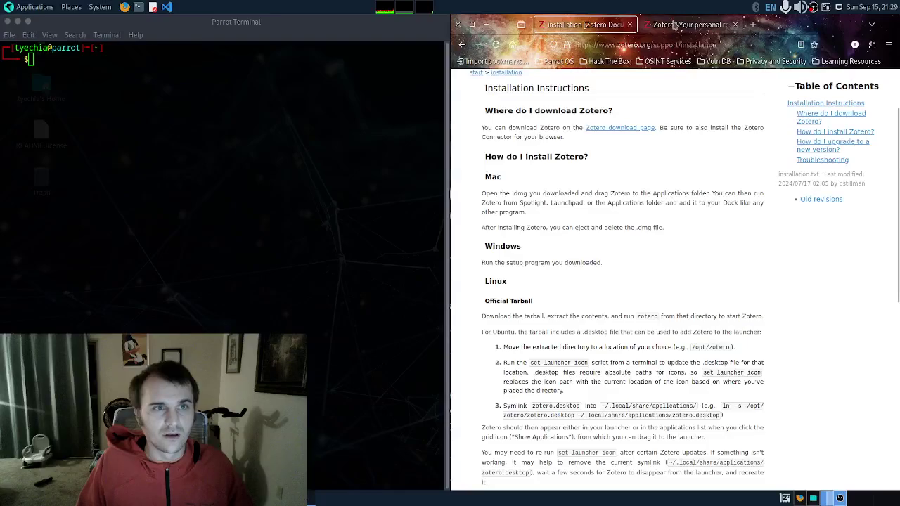
left_click(674, 24)
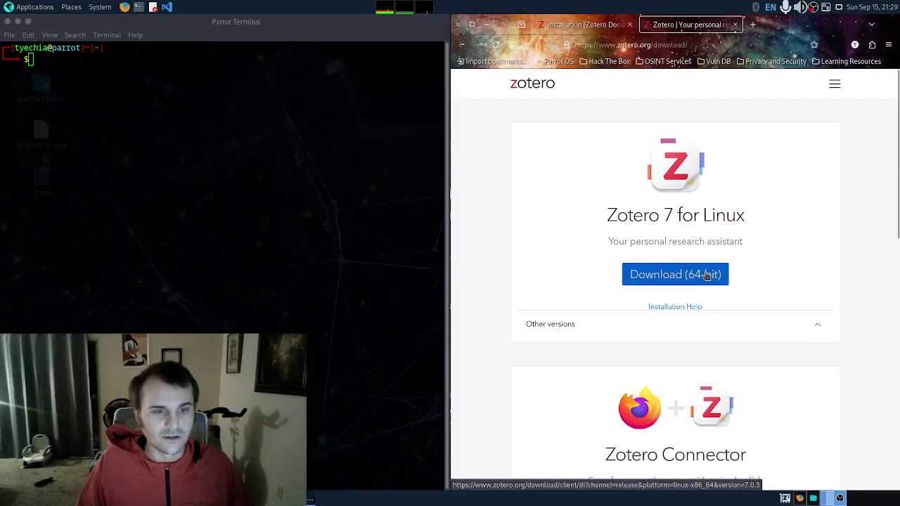
Step: Expand the download page's Other versions list, then return to the Installation Instructions tab
left_click(688, 307)
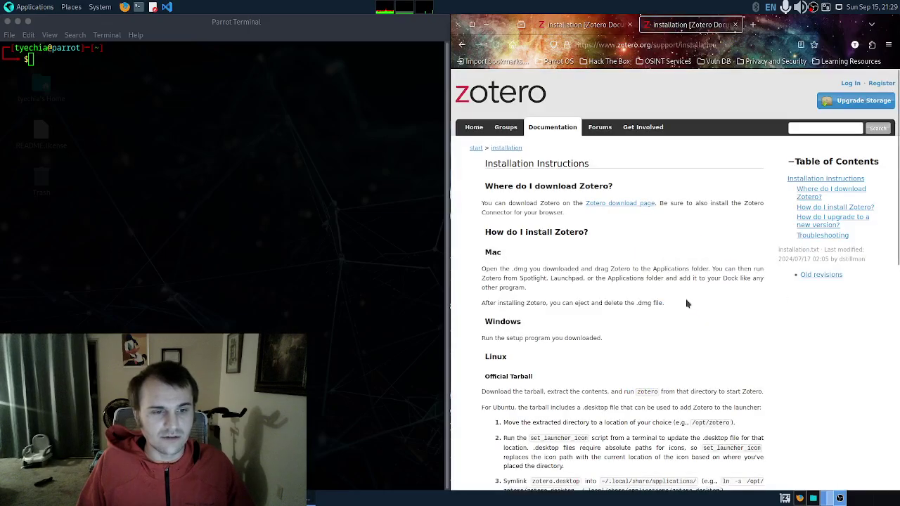
left_click(603, 205)
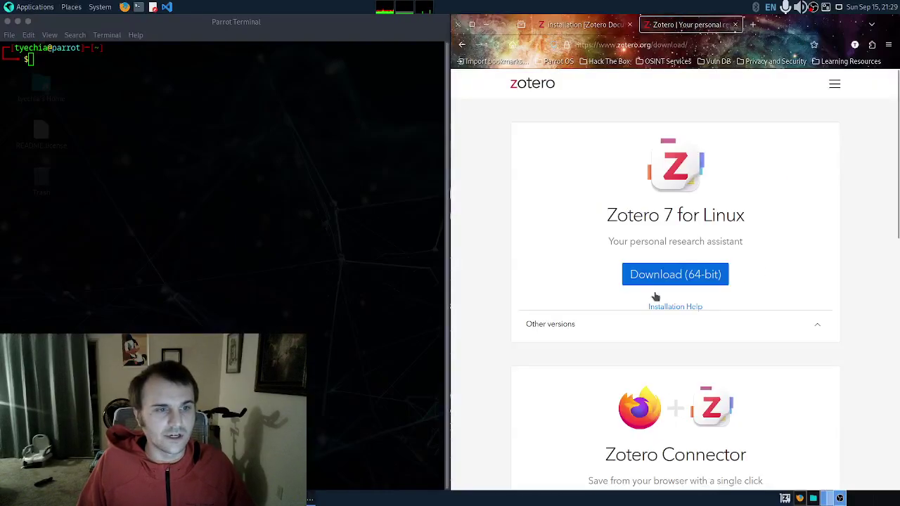
left_click(819, 329)
scroll(612, 365, "down", 3)
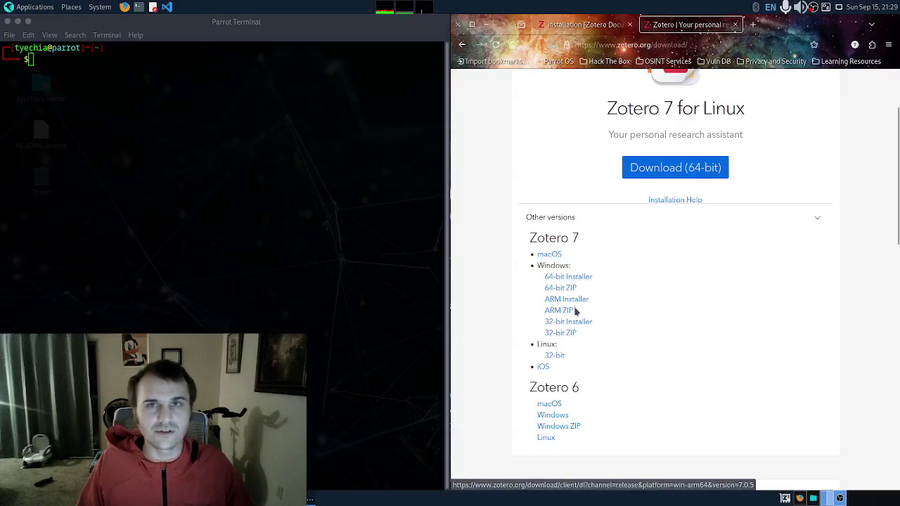
scroll(672, 308, "up", 3)
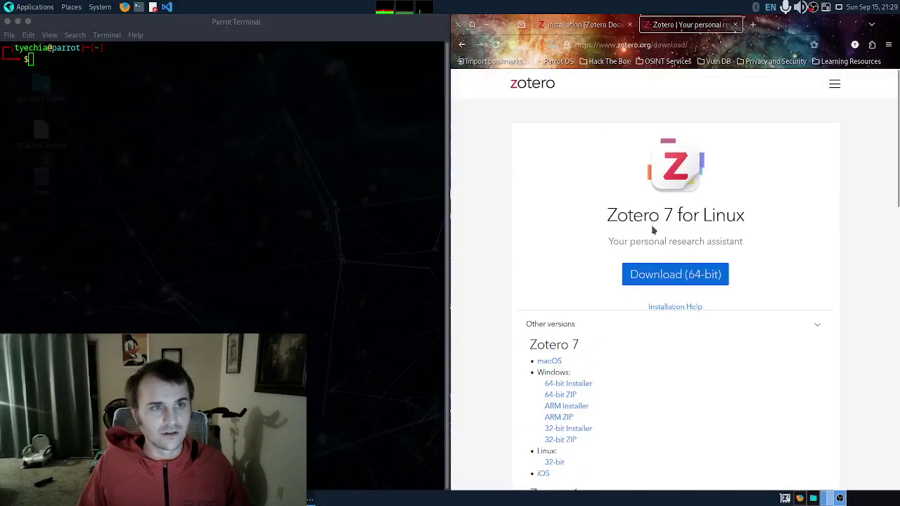
left_click(594, 26)
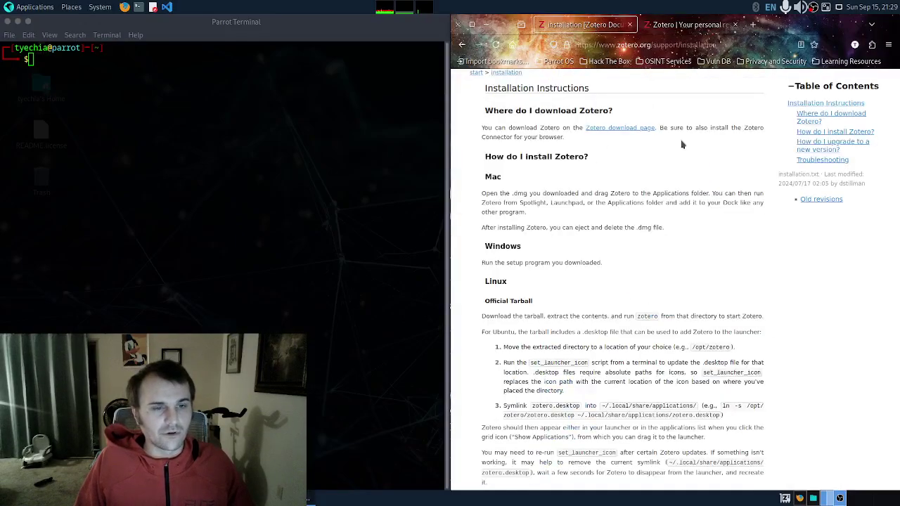
Step: Scroll down to the Linux and Debian/Ubuntu-based Distros sections recommending zotero-deb
scroll(561, 282, "down", 3)
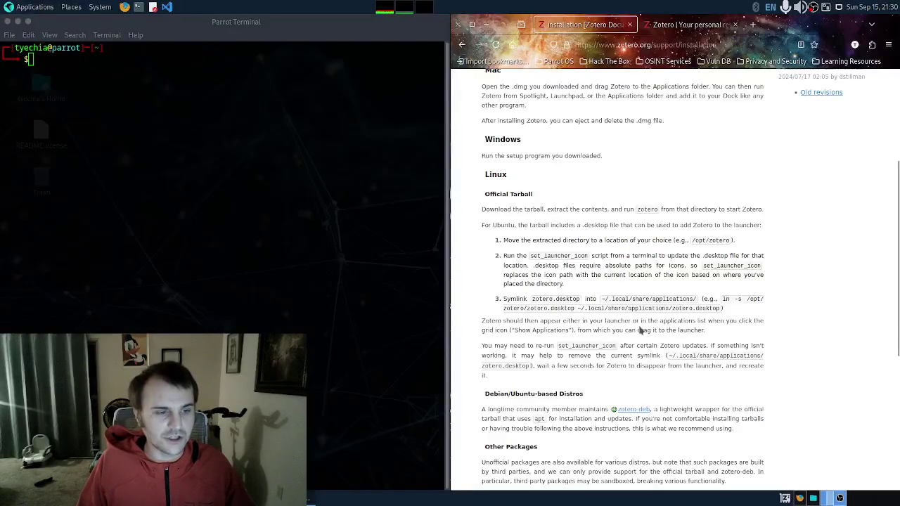
scroll(595, 377, "down", 2)
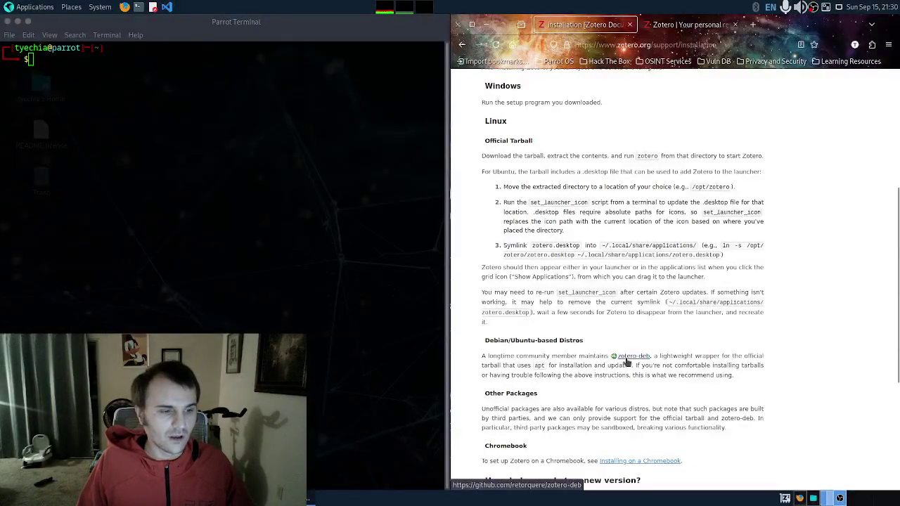
scroll(551, 357, "down", 3)
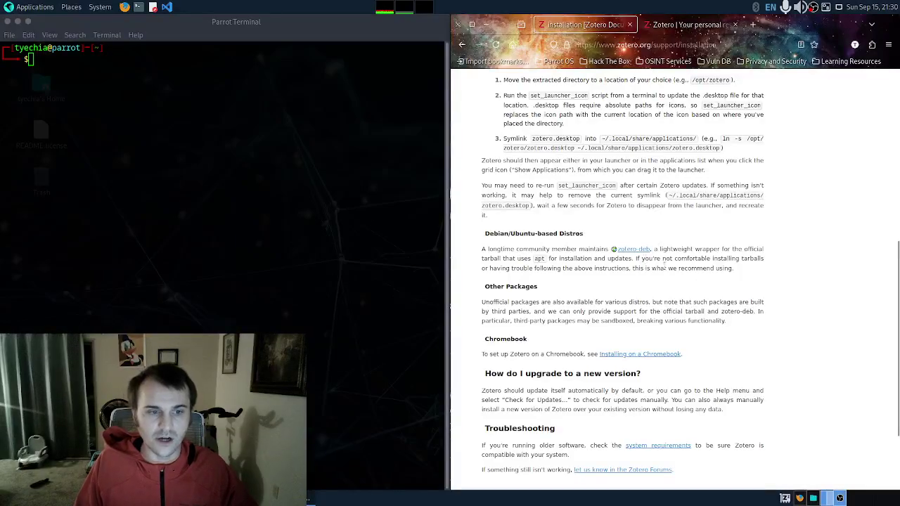
Step: Open the zotero-deb GitHub repository link in a new tab
right_click(633, 251)
left_click(671, 254)
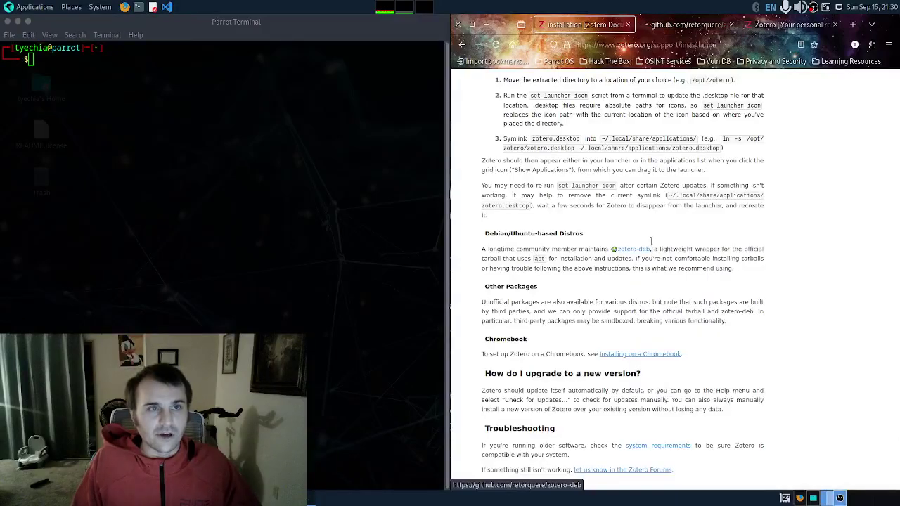
left_click(667, 24)
Step: Scroll the README down to the Installing Zotero wget and apt commands
scroll(553, 271, "down", 3)
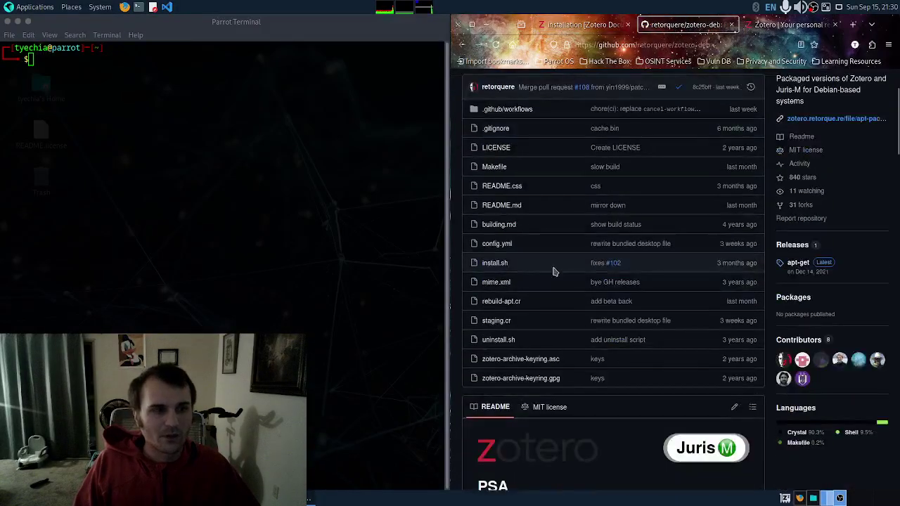
scroll(553, 270, "up", 1)
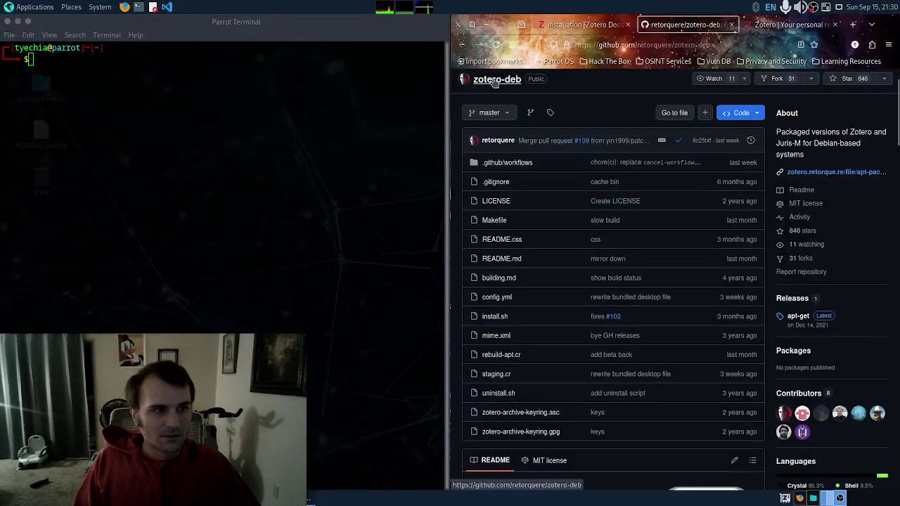
scroll(496, 82, "up", 1)
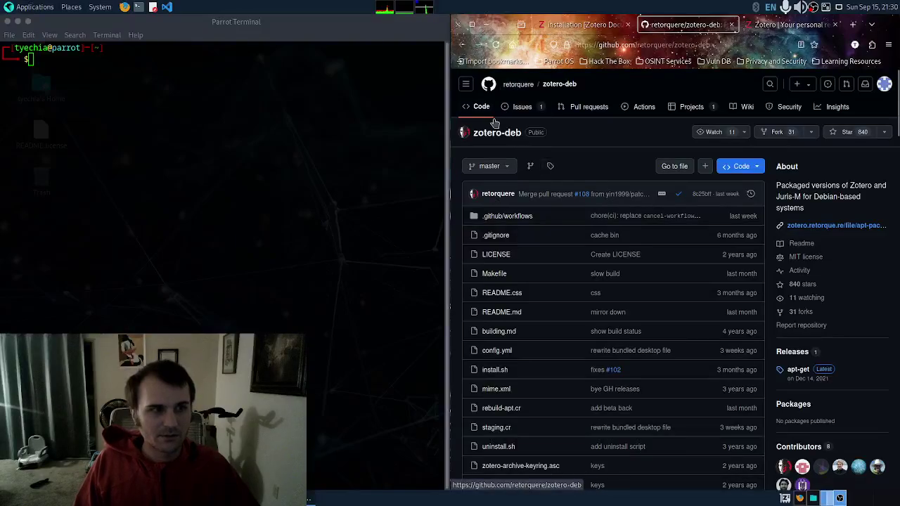
scroll(602, 241, "down", 4)
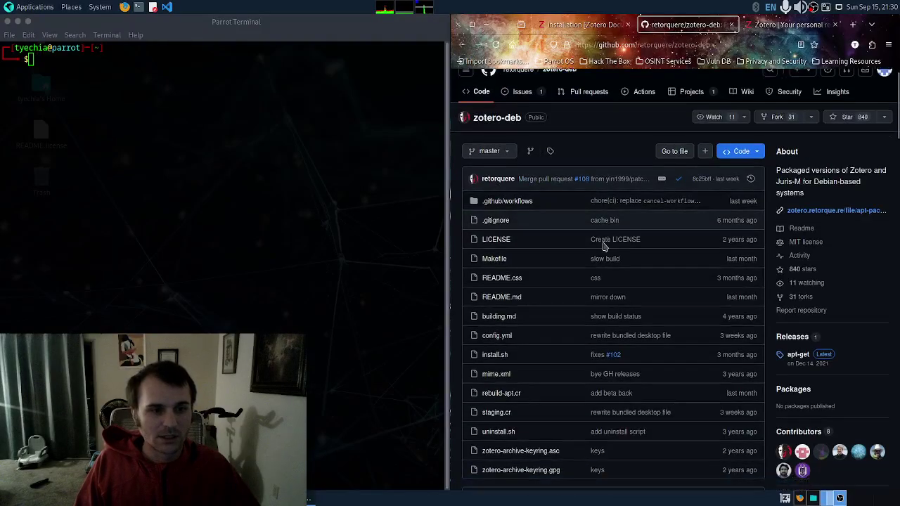
scroll(603, 248, "down", 4)
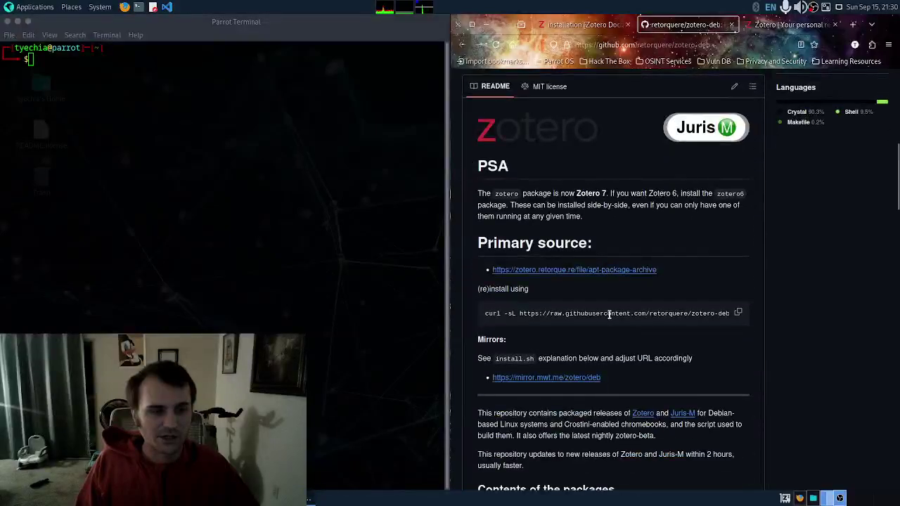
scroll(566, 328, "down", 4)
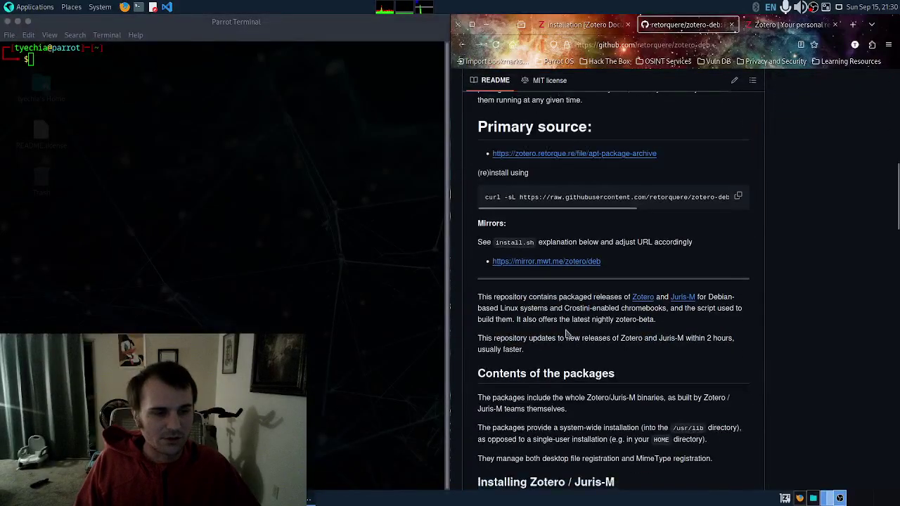
scroll(568, 328, "down", 3)
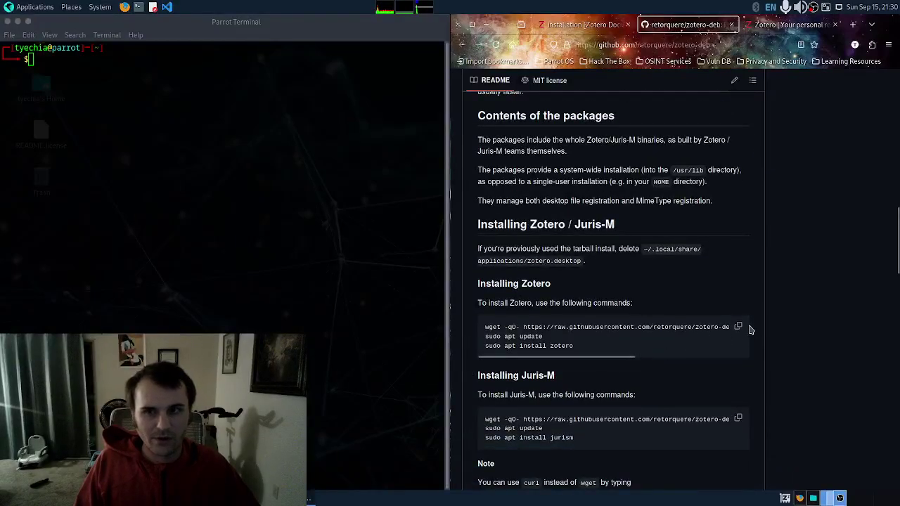
Step: Copy the wget install.sh command into the terminal, run it and enter the sudo password
triple_click(540, 326)
right_click(551, 327)
left_click(566, 338)
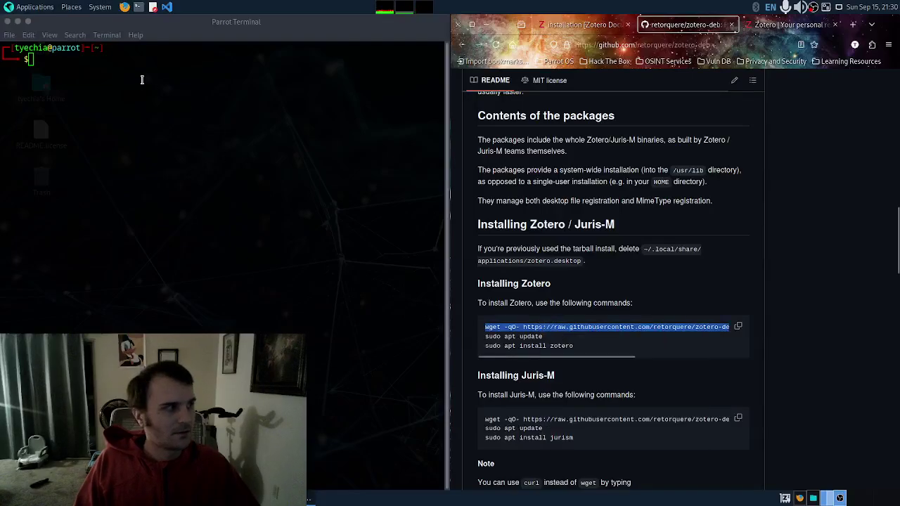
right_click(141, 80)
left_click(164, 147)
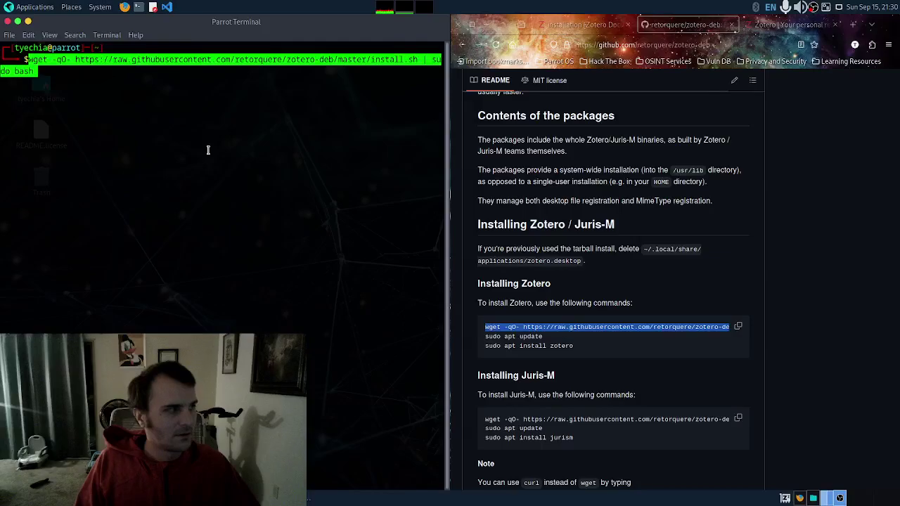
key("Return")
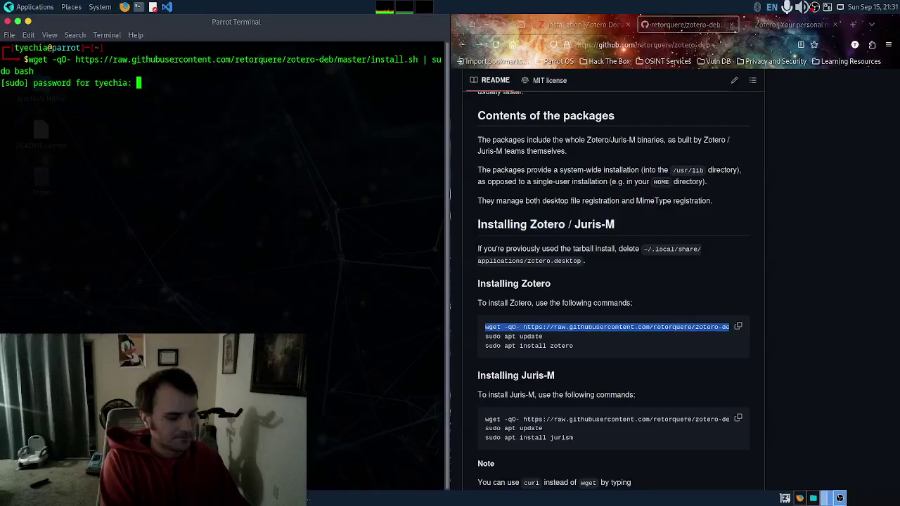
key("Return")
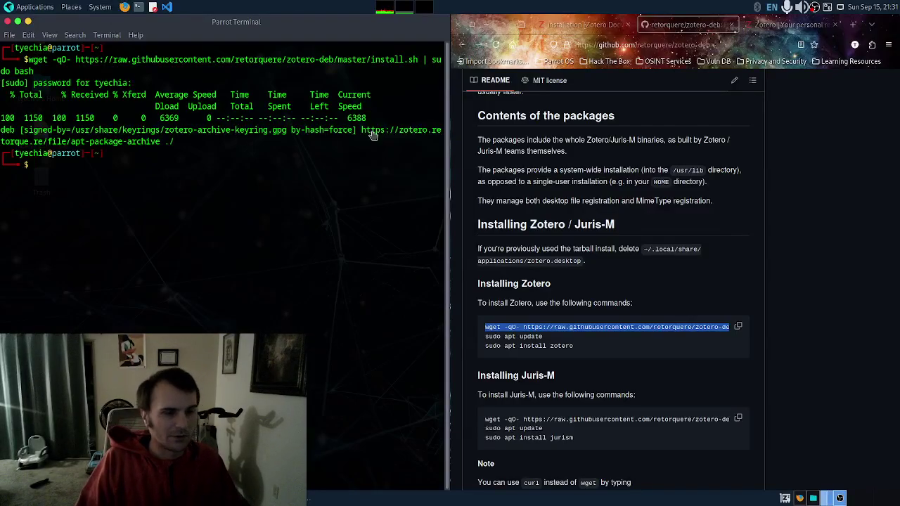
Step: Copy the sudo apt update command from the README
triple_click(521, 336)
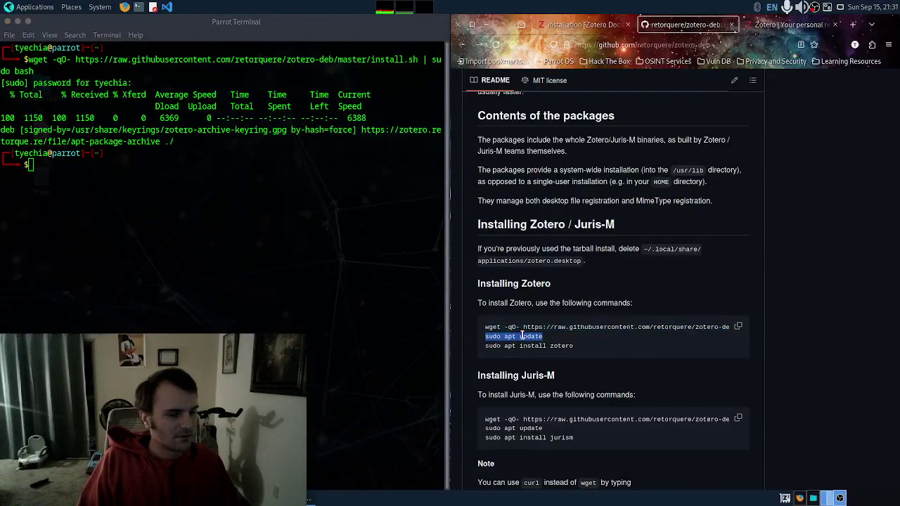
right_click(527, 342)
left_click(545, 345)
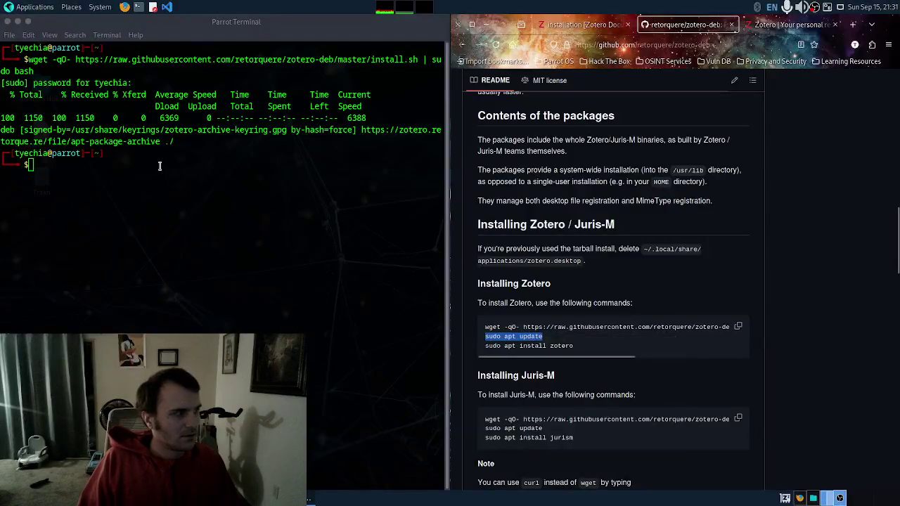
Step: Run 'sudo apt update -y' in the terminal
right_click(159, 166)
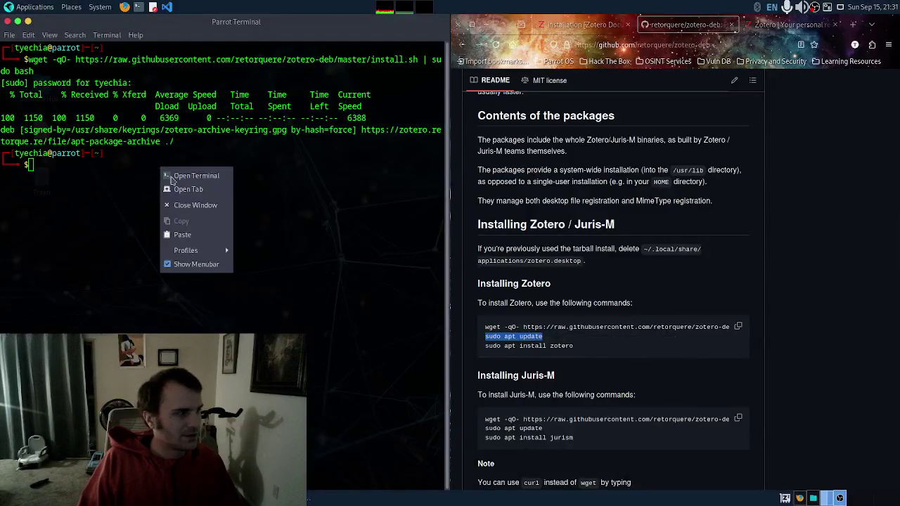
left_click(199, 236)
type("-y")
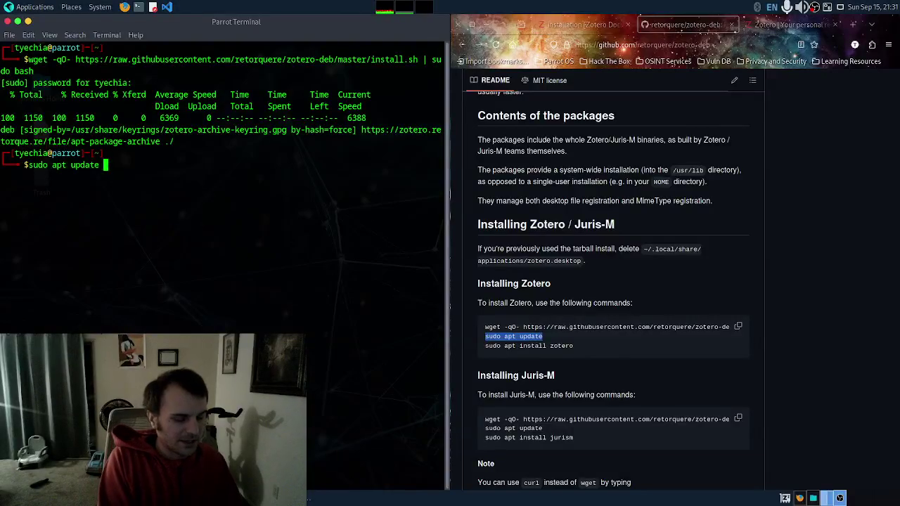
key("Return")
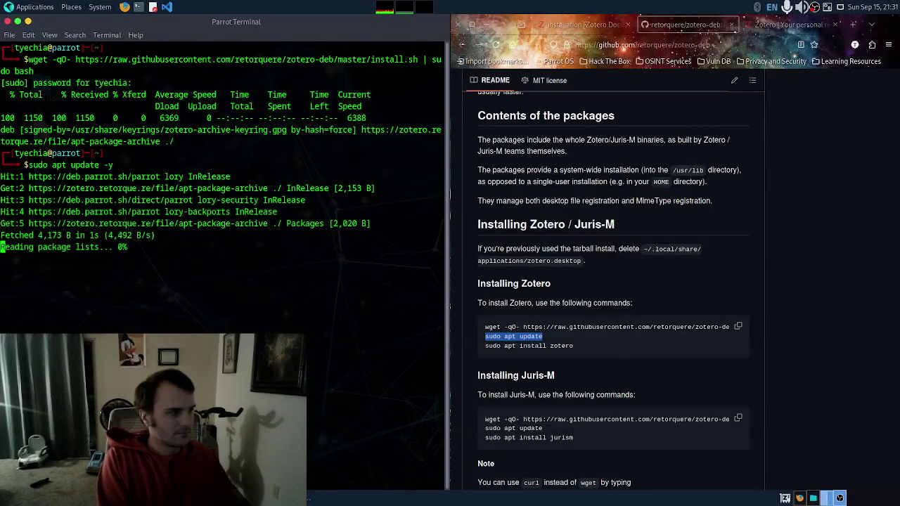
Step: Run 'sudo apt install zotero -y' to install Zotero 7.0.5
type("su")
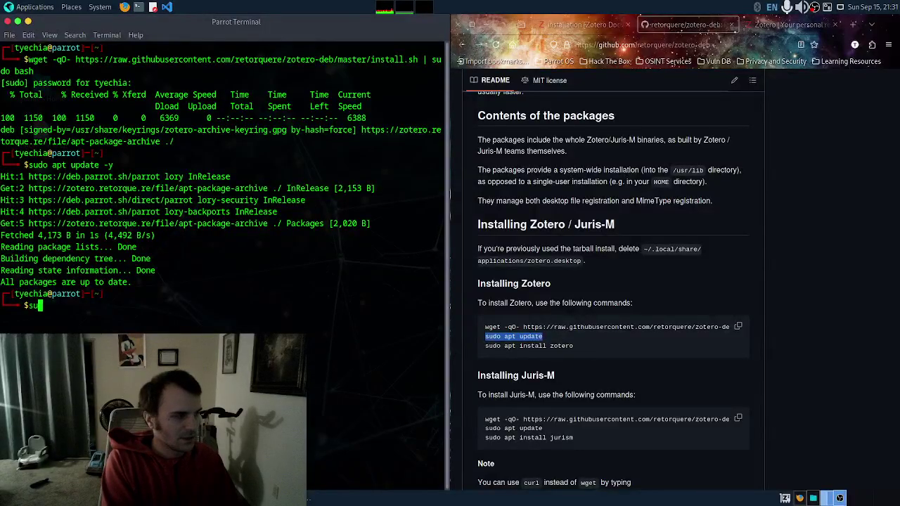
type("do apt instl")
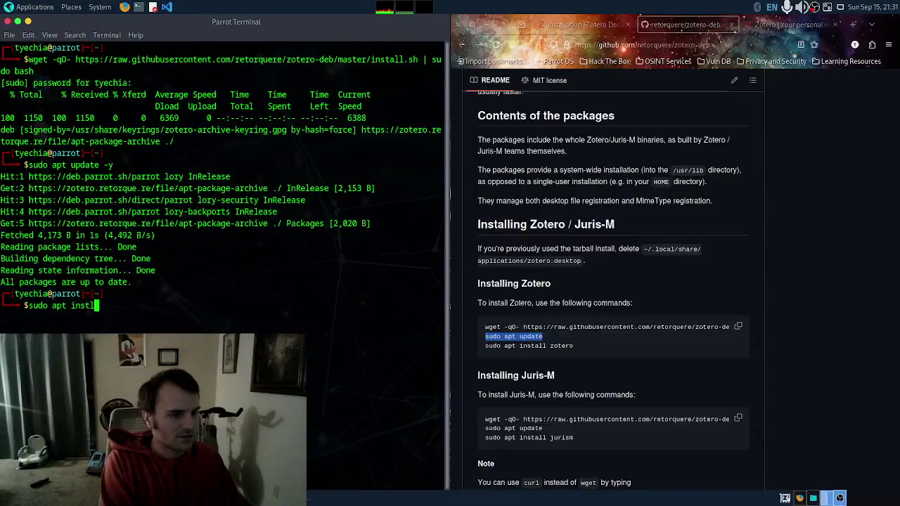
key("BackSpace")
type("all ")
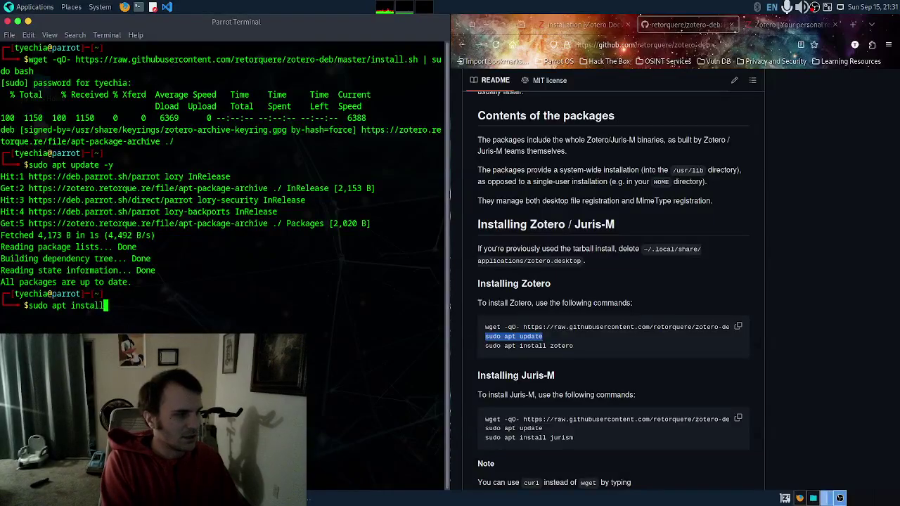
type("zot")
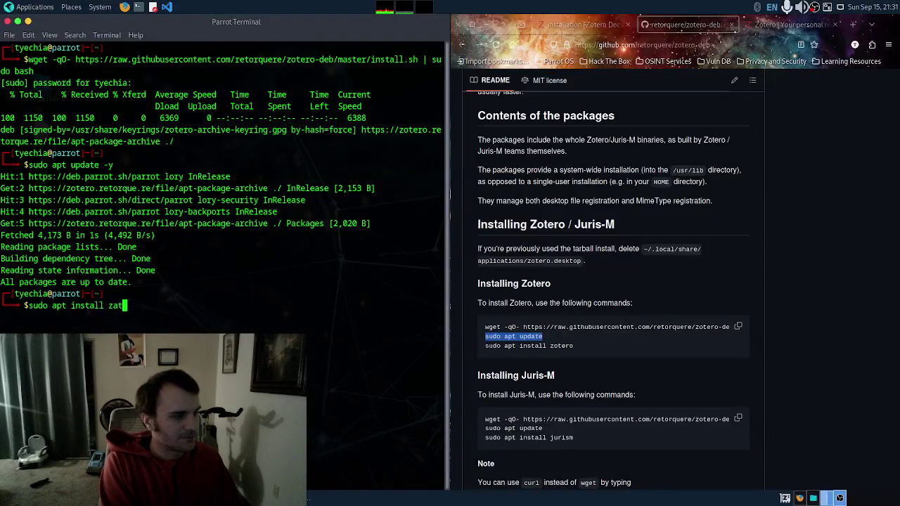
type("er")
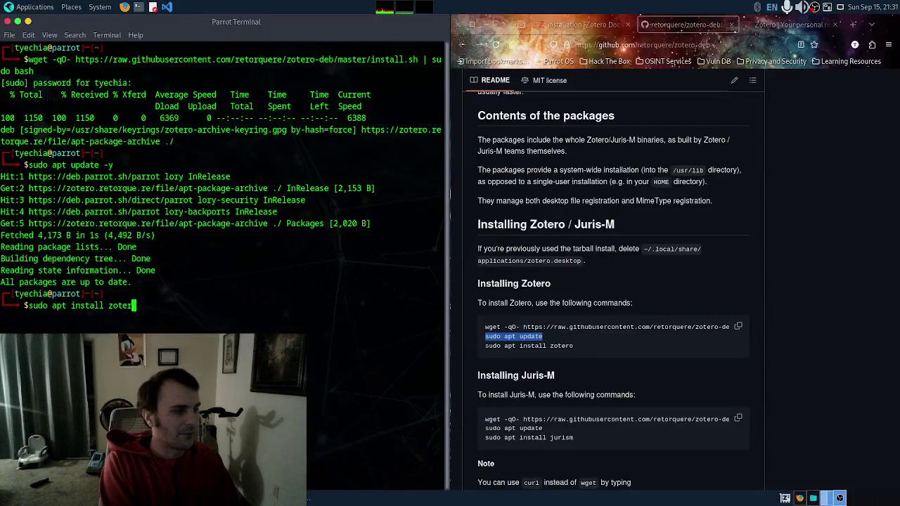
type("o ")
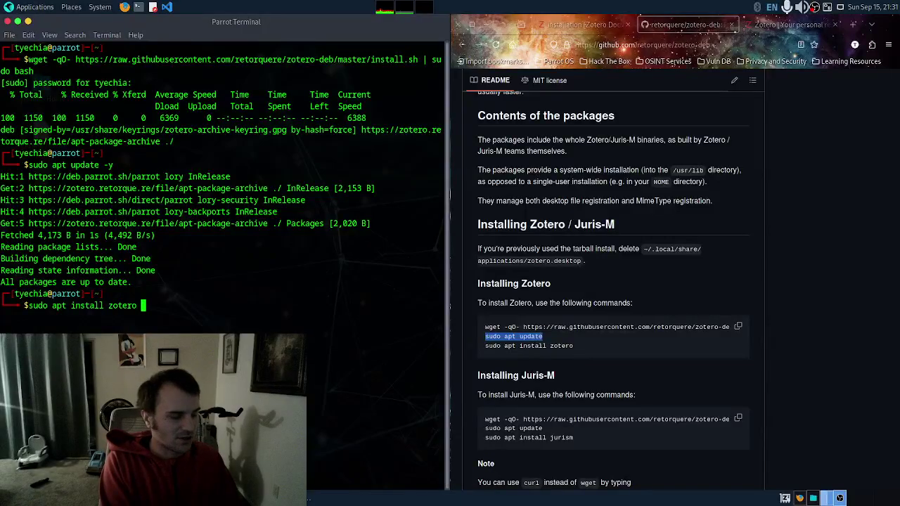
type("-y")
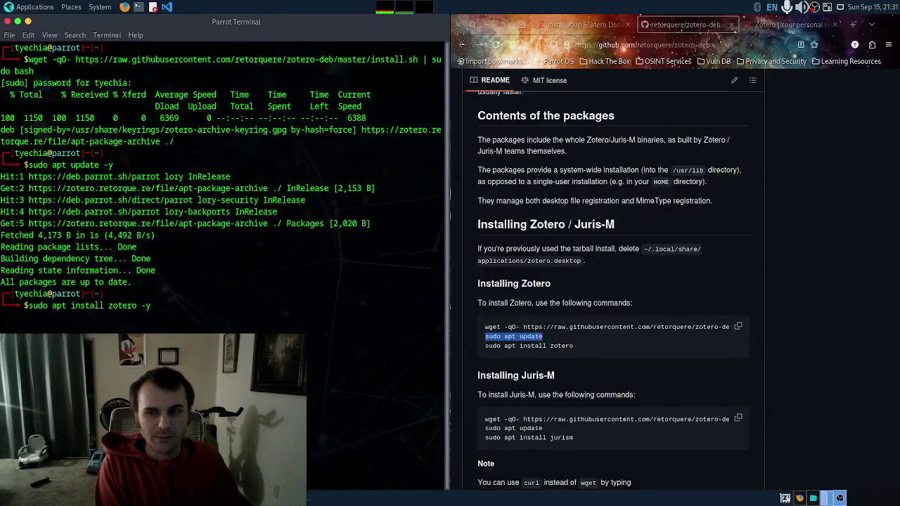
key("Return")
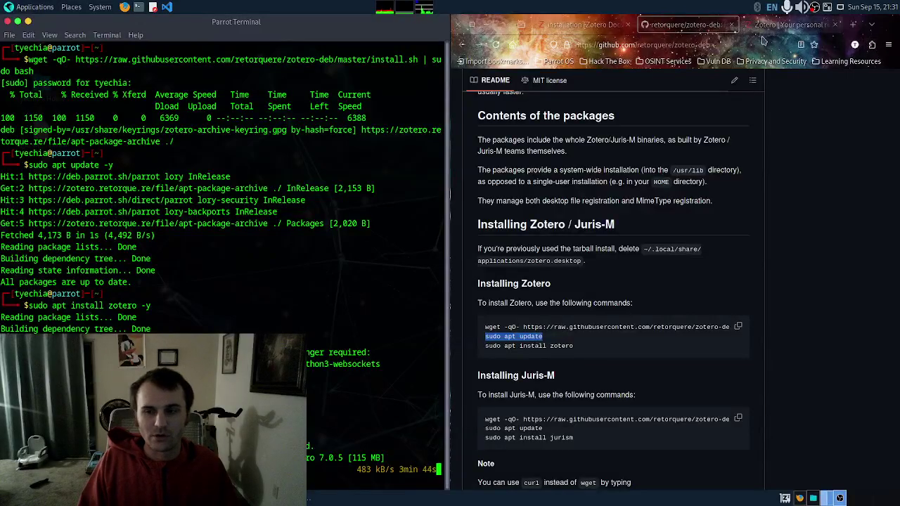
Step: On the download page, collapse Other versions and expand Zotero Connectors for other browsers
left_click(602, 26)
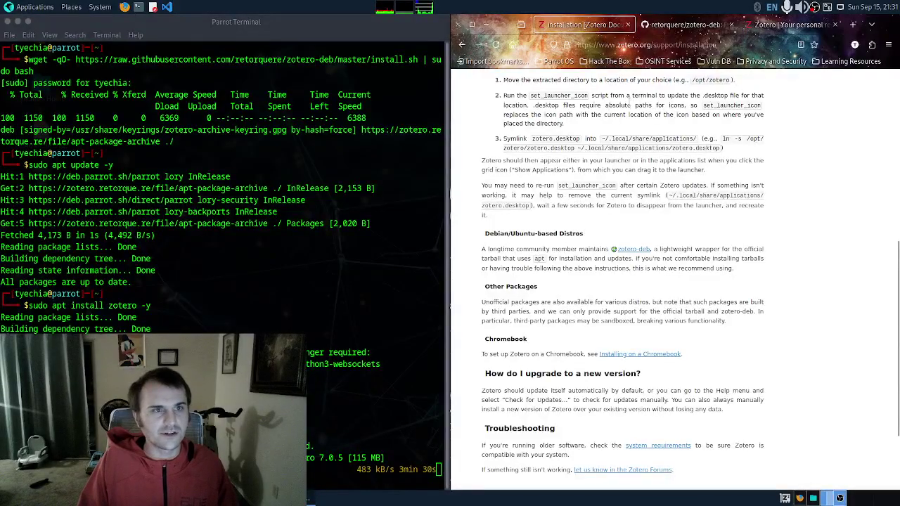
scroll(618, 281, "up", 5)
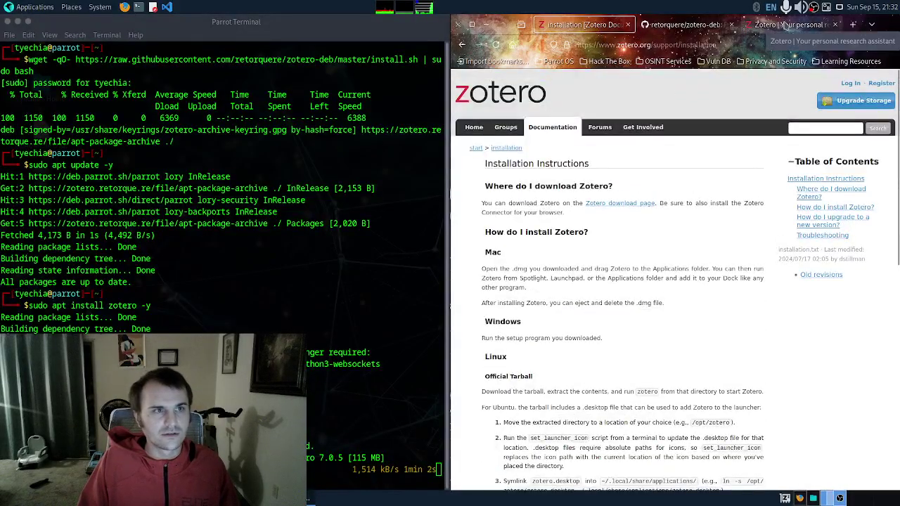
left_click(785, 26)
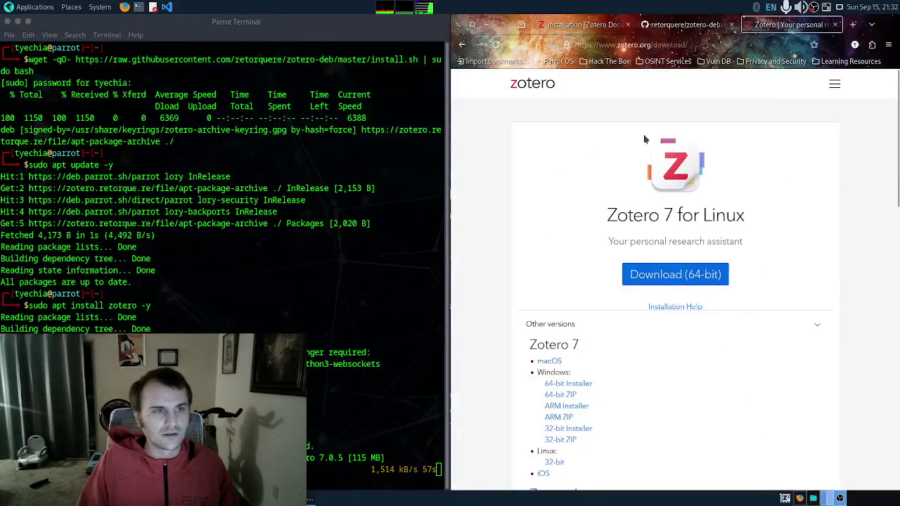
left_click(818, 325)
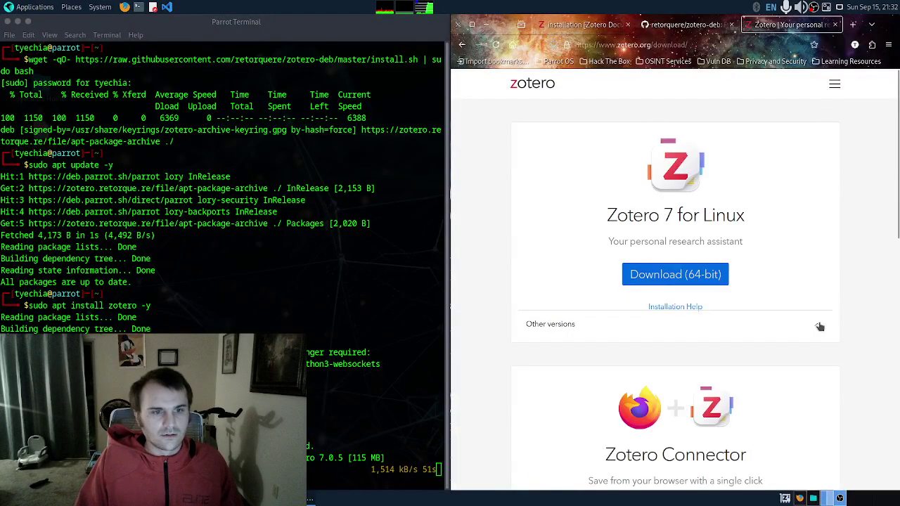
scroll(773, 317, "down", 3)
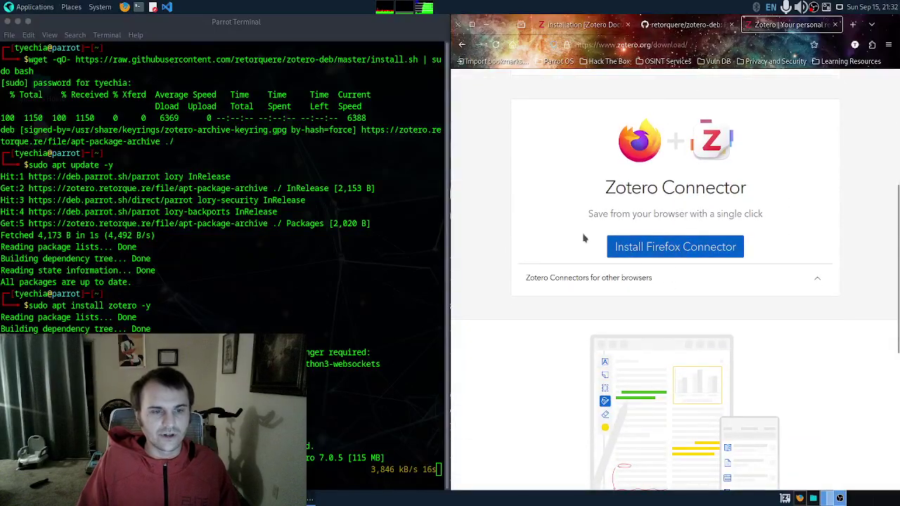
left_click(812, 280)
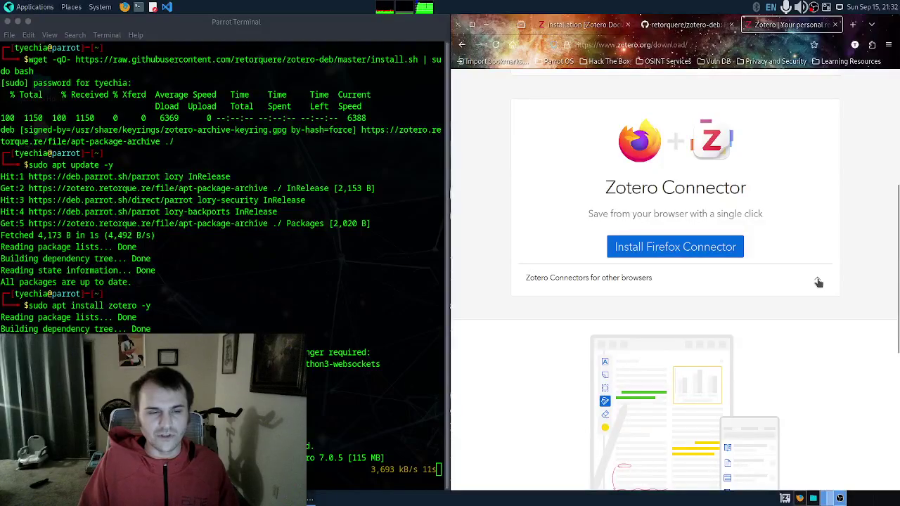
left_click(818, 282)
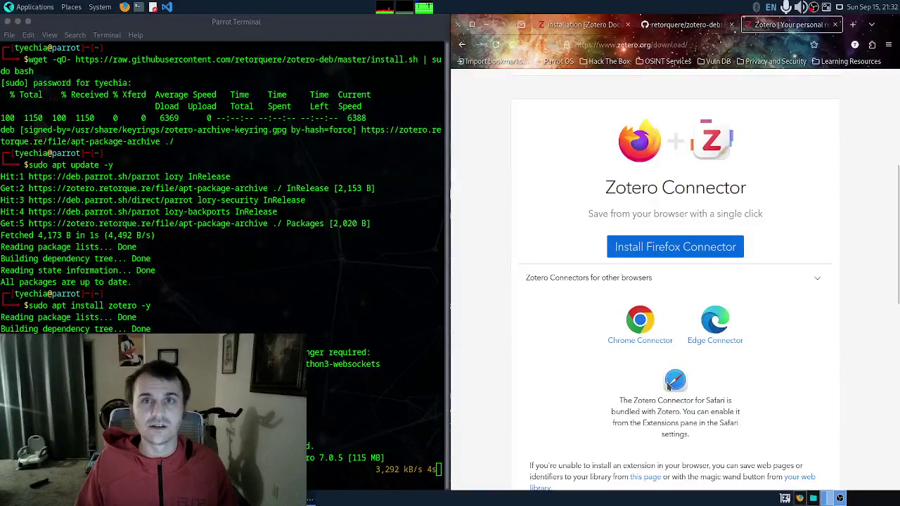
scroll(675, 370, "up", 1)
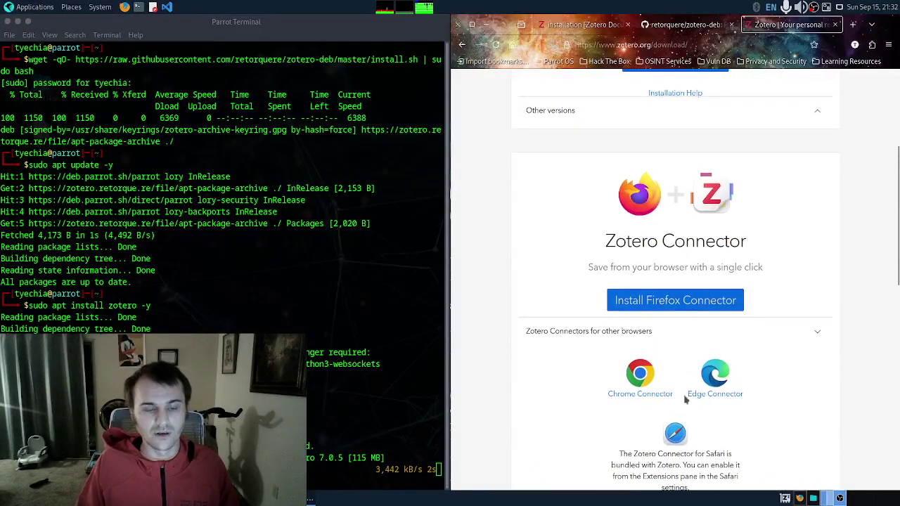
Step: Install the Zotero Connector add-on in Firefox, granting its permissions and dismissing the confirmation
left_click(706, 304)
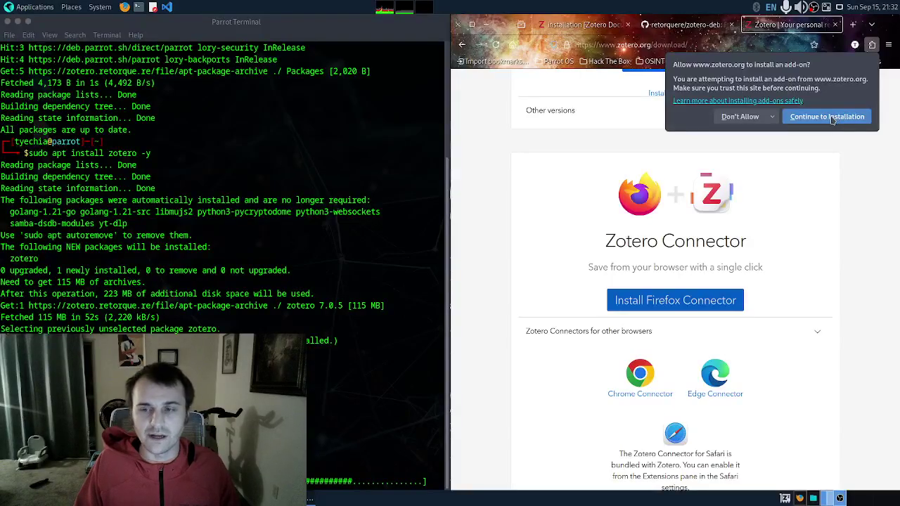
left_click(832, 118)
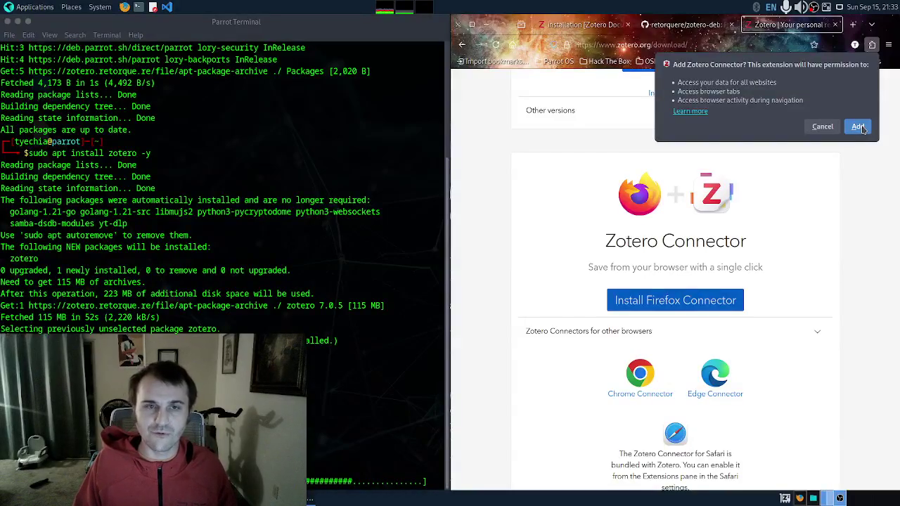
left_click(858, 127)
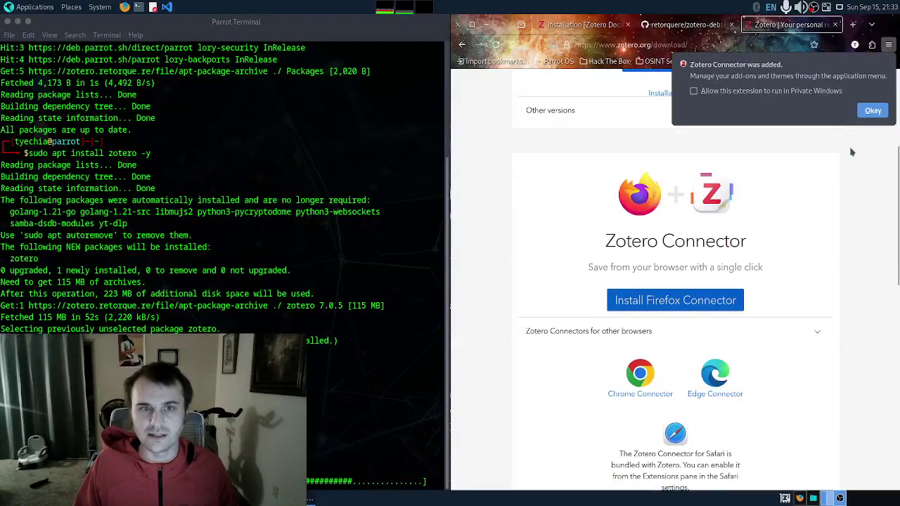
left_click(871, 111)
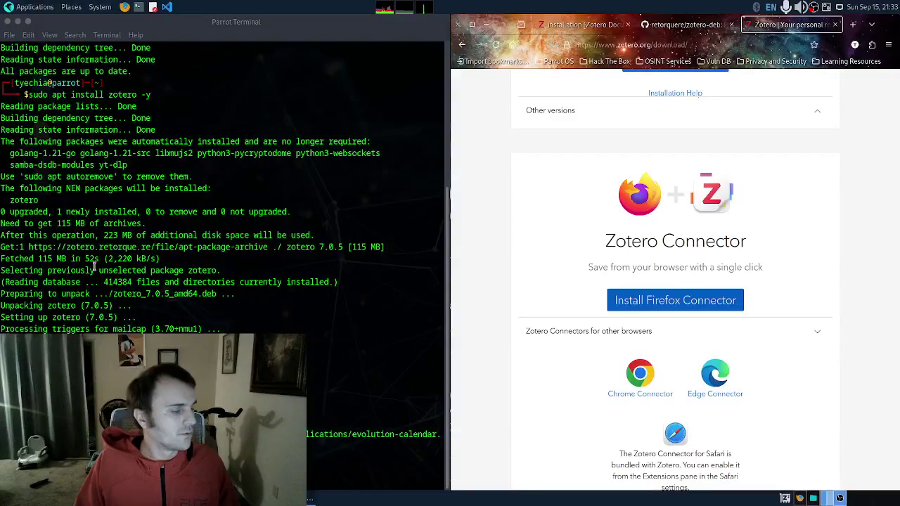
Step: Drag Zotero from Applications > Office onto the top panel and launch it from there
left_click(31, 6)
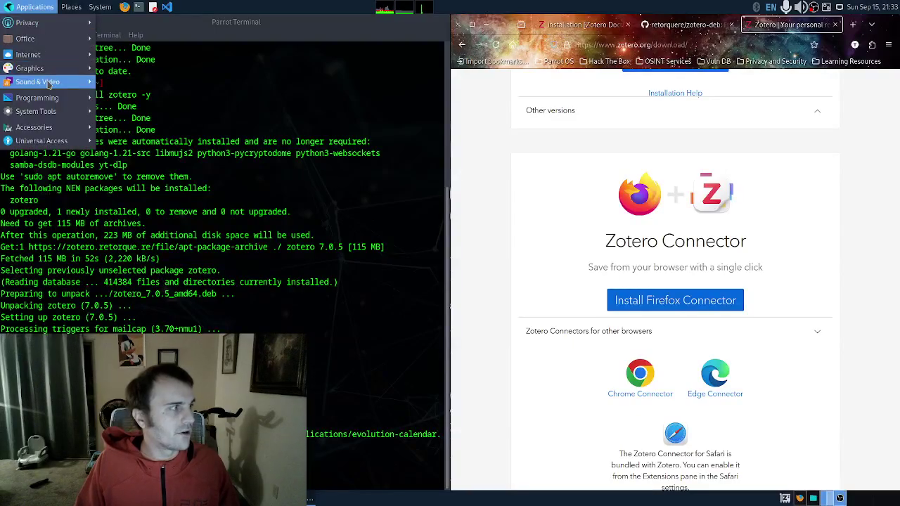
mouse_move(61, 39)
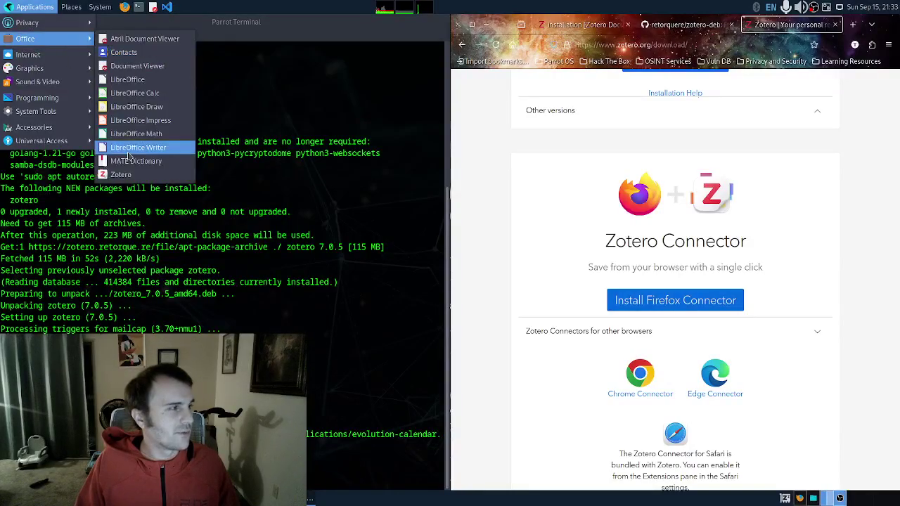
left_click_drag(125, 175, 293, 4)
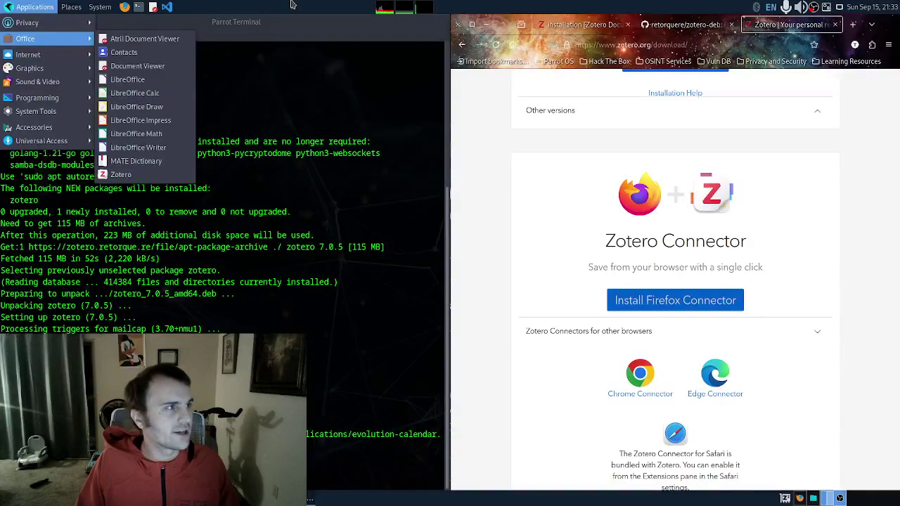
left_click(324, 35)
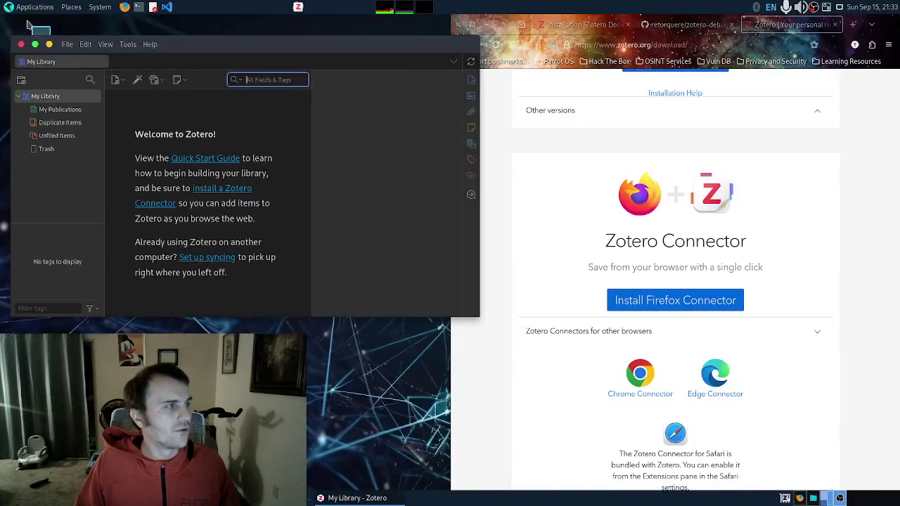
Step: Arrange the Zotero and Firefox windows side by side, with Firefox moved and narrowed to the right
left_click_drag(236, 48, 2, 216)
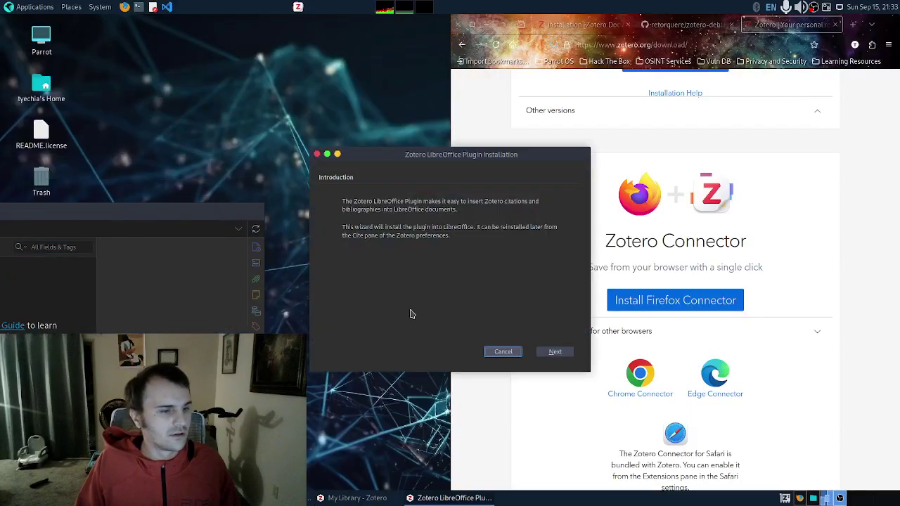
left_click_drag(217, 209, 372, 138)
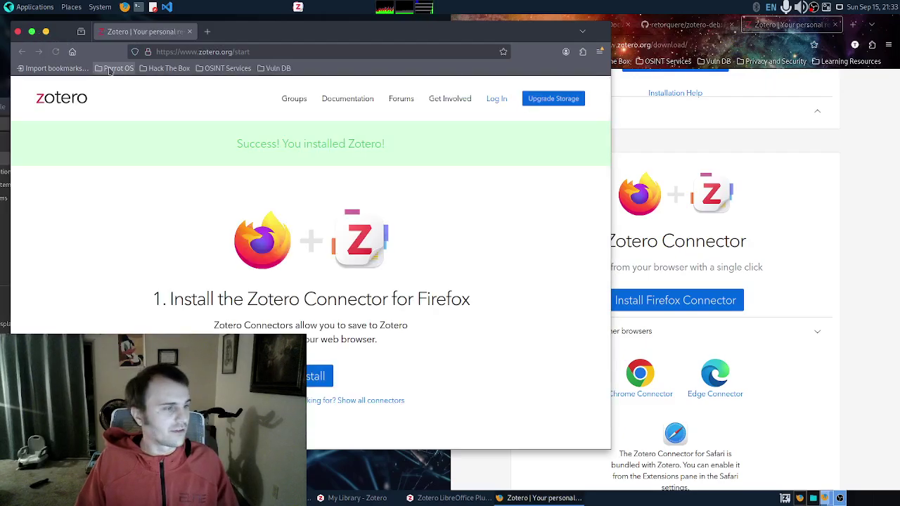
scroll(379, 304, "down", 4)
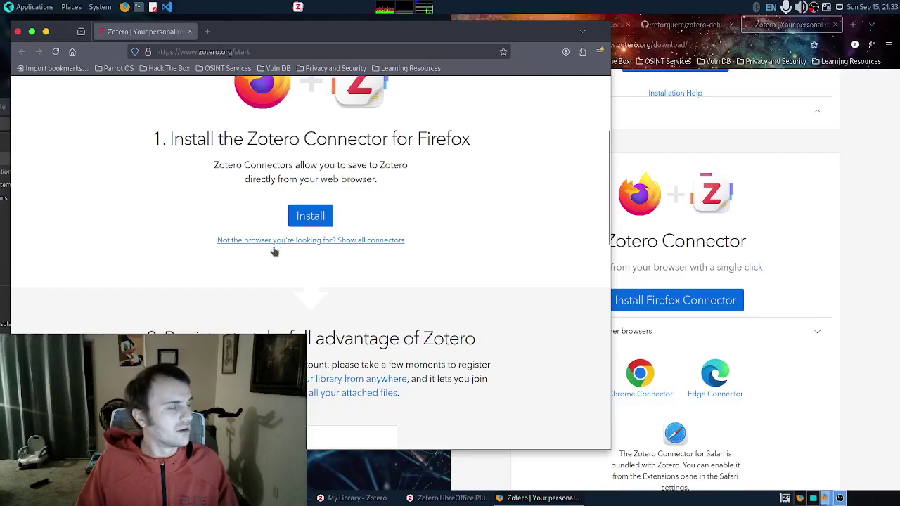
scroll(275, 251, "down", 3)
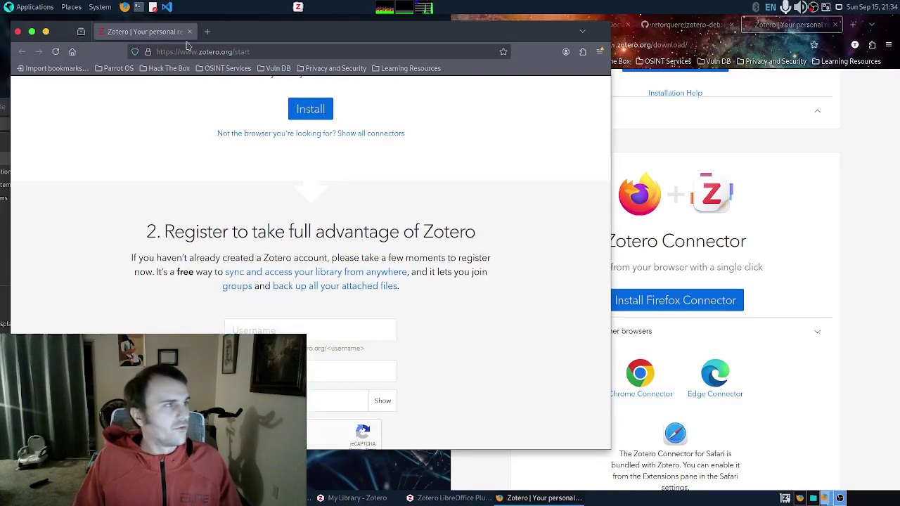
left_click_drag(266, 39, 570, 47)
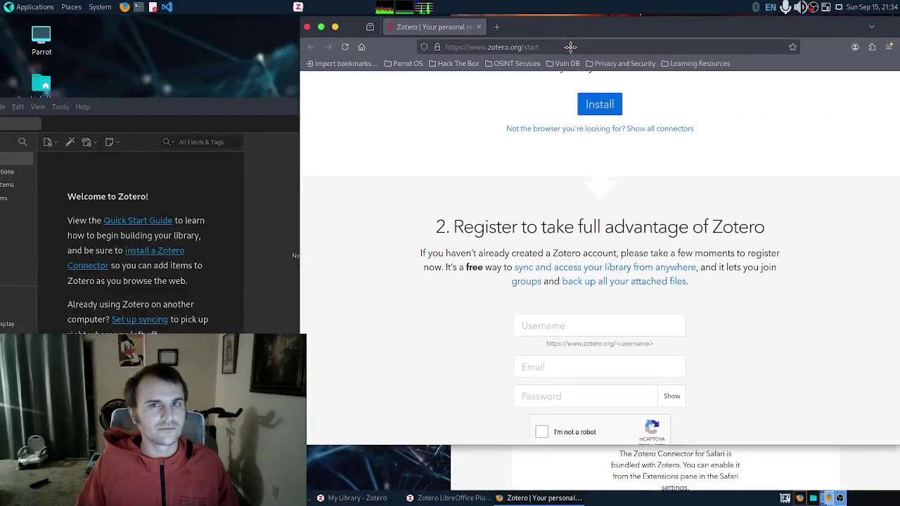
left_click_drag(295, 123, 450, 113)
left_click_drag(686, 34, 686, 32)
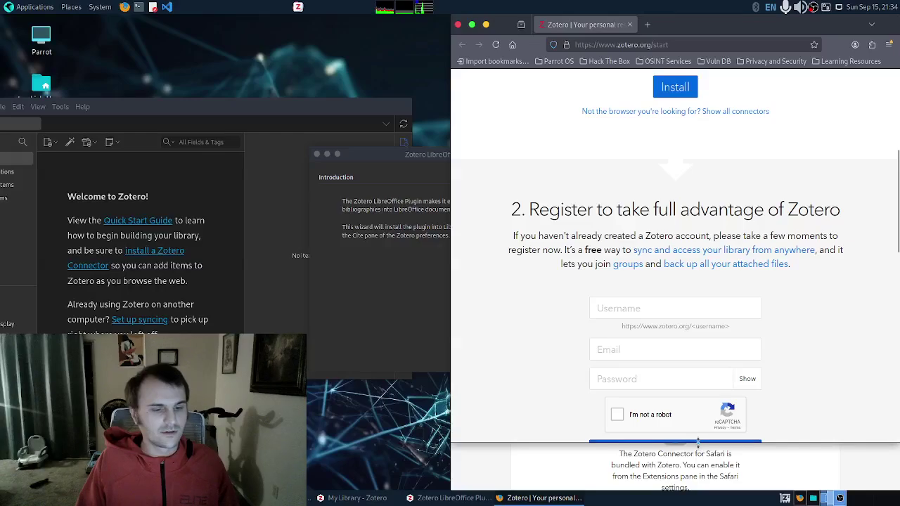
Step: Bring Zotero to the front and cancel the LibreOffice plugin installation wizard
left_click_drag(236, 109, 312, 23)
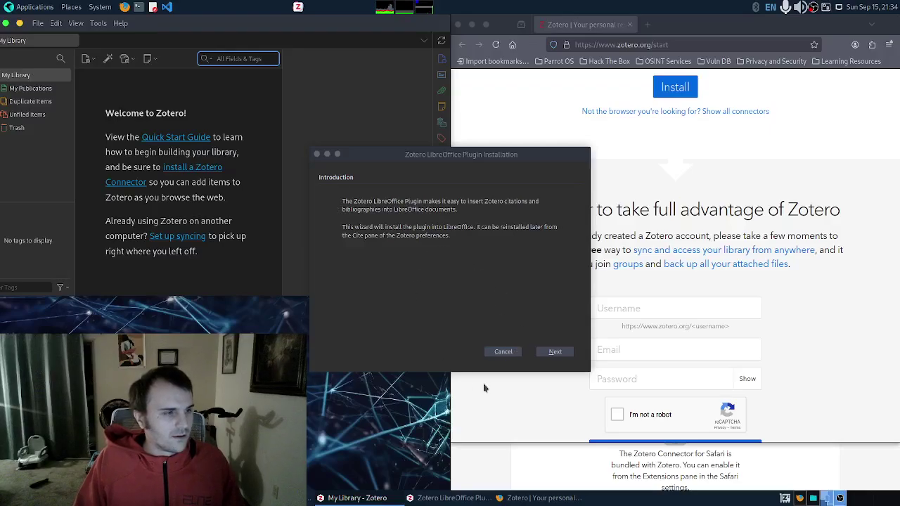
left_click(503, 351)
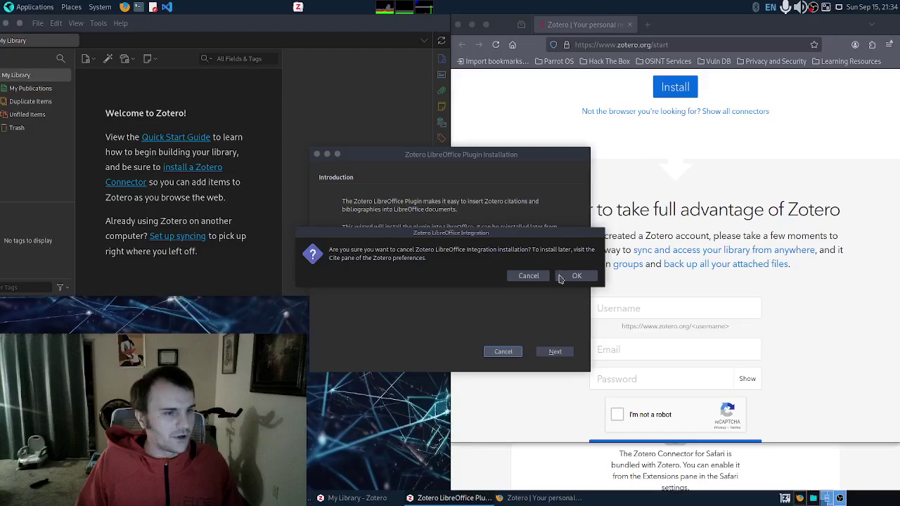
left_click(563, 275)
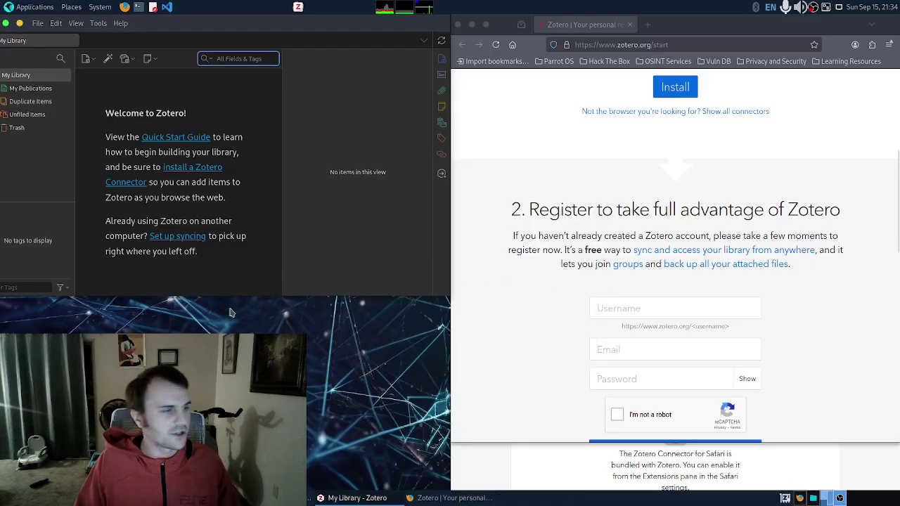
Step: Stretch the Zotero window to full height and narrow it to the left half beside Firefox
left_click_drag(285, 296, 285, 490)
left_click_drag(320, 31, 321, 31)
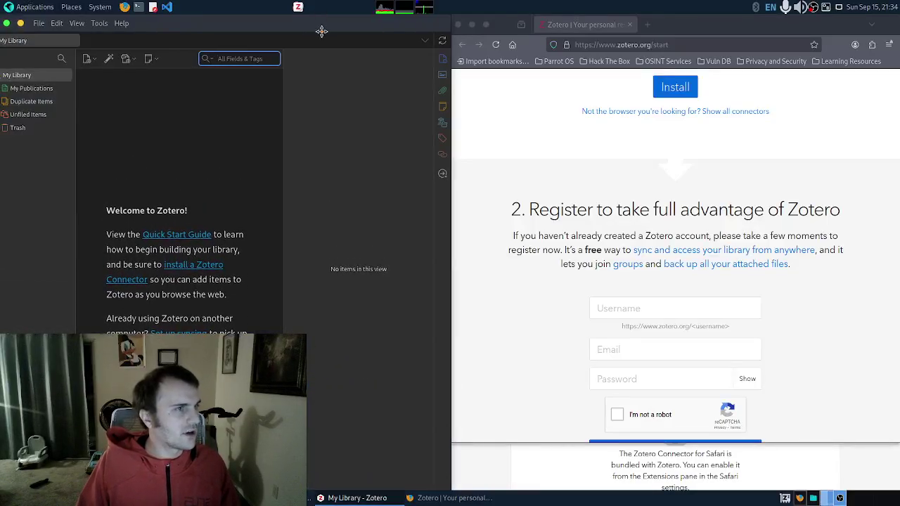
left_click_drag(236, 28, 236, 24)
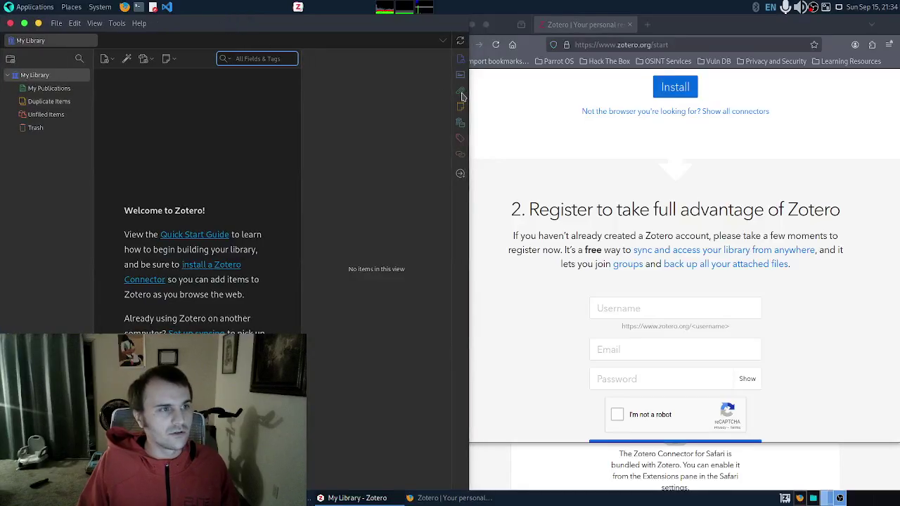
left_click_drag(472, 93, 453, 97)
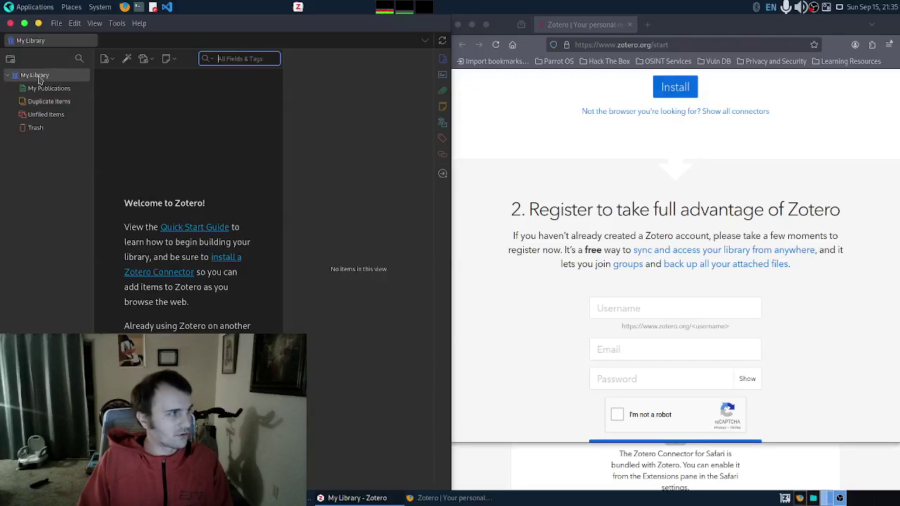
left_click(871, 44)
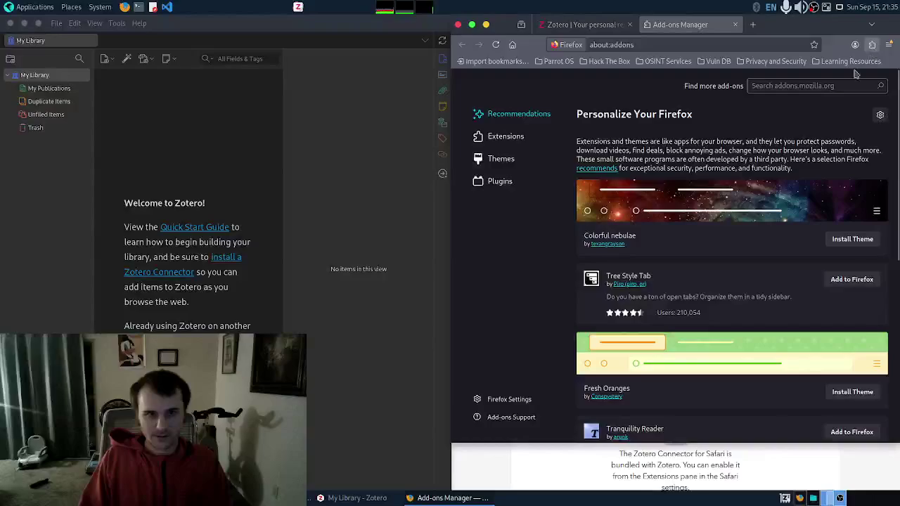
left_click(509, 136)
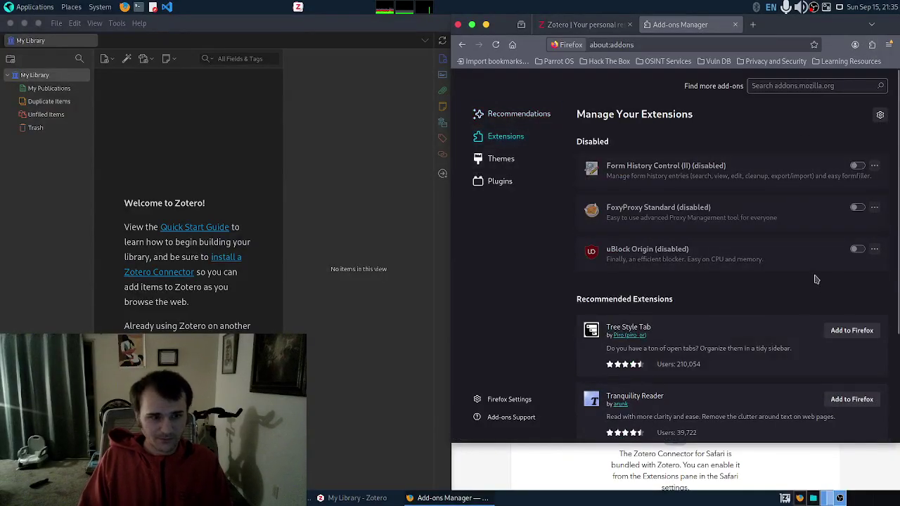
scroll(815, 279, "down", 3)
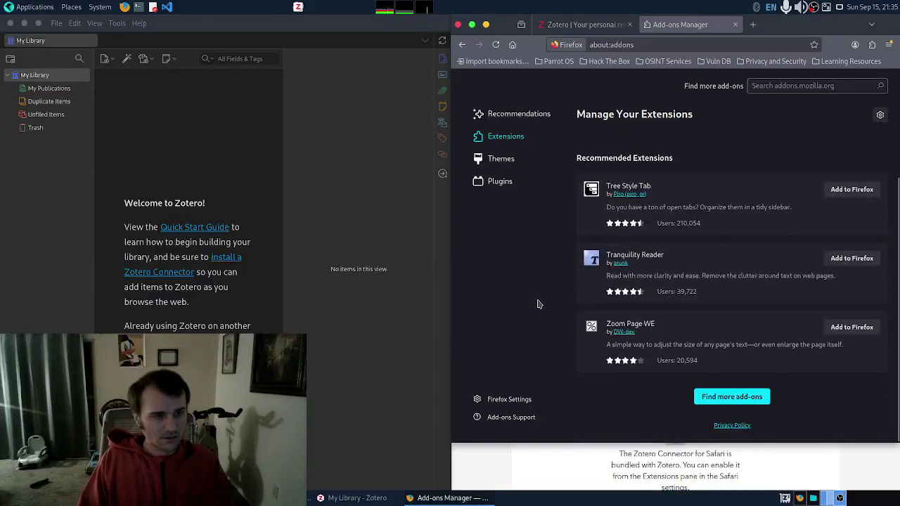
scroll(745, 295, "up", 3)
scroll(716, 286, "down", 3)
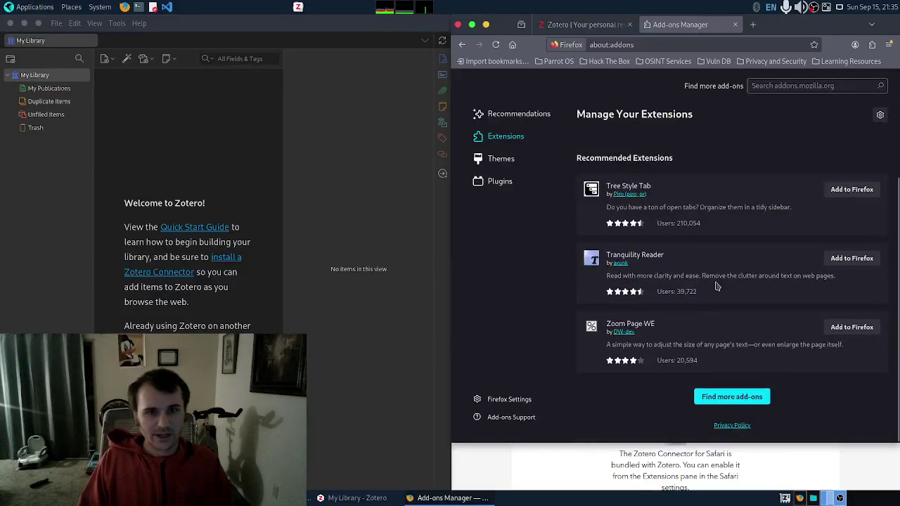
left_click(888, 46)
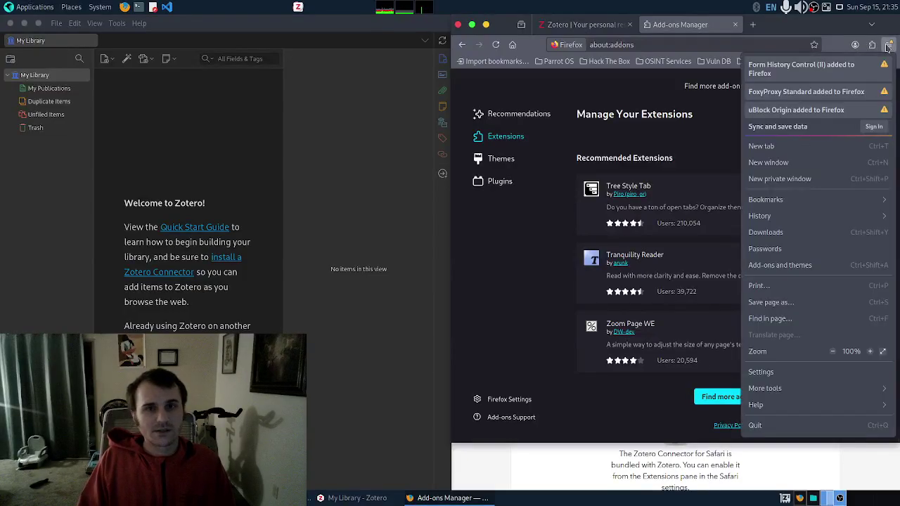
left_click(795, 236)
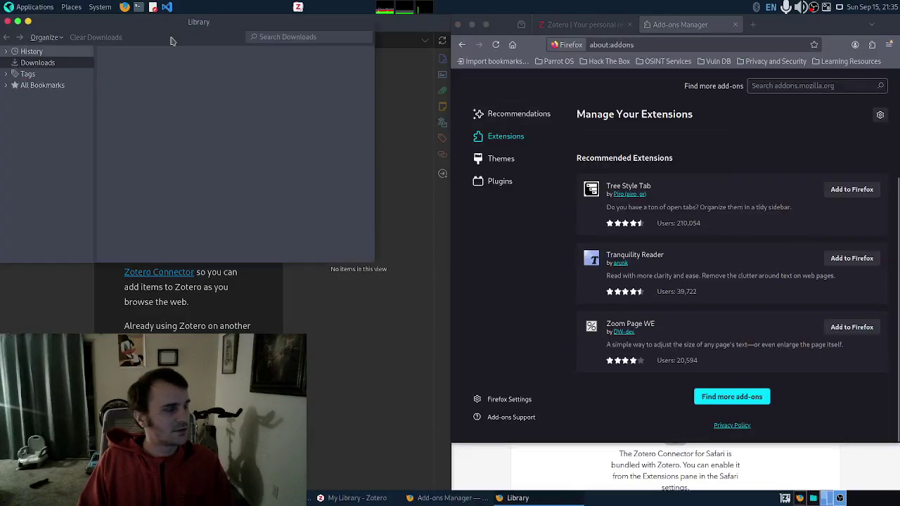
left_click(8, 23)
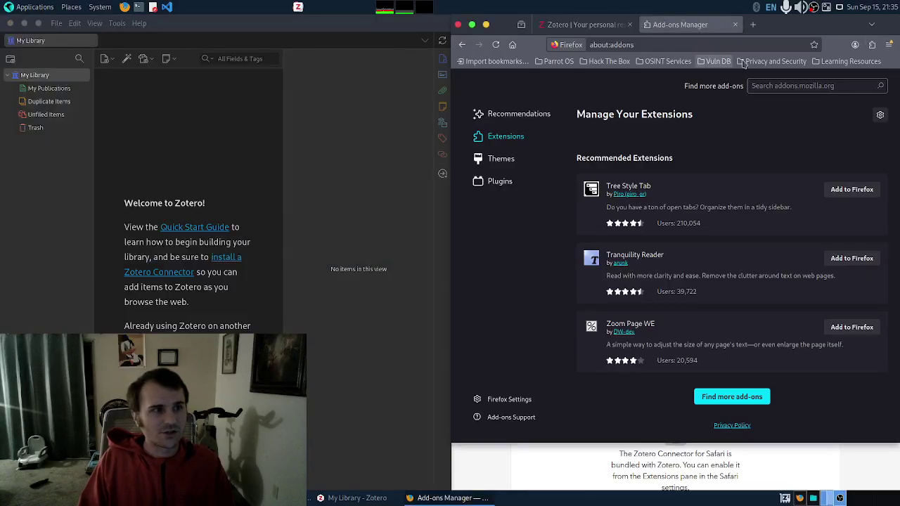
left_click(872, 45)
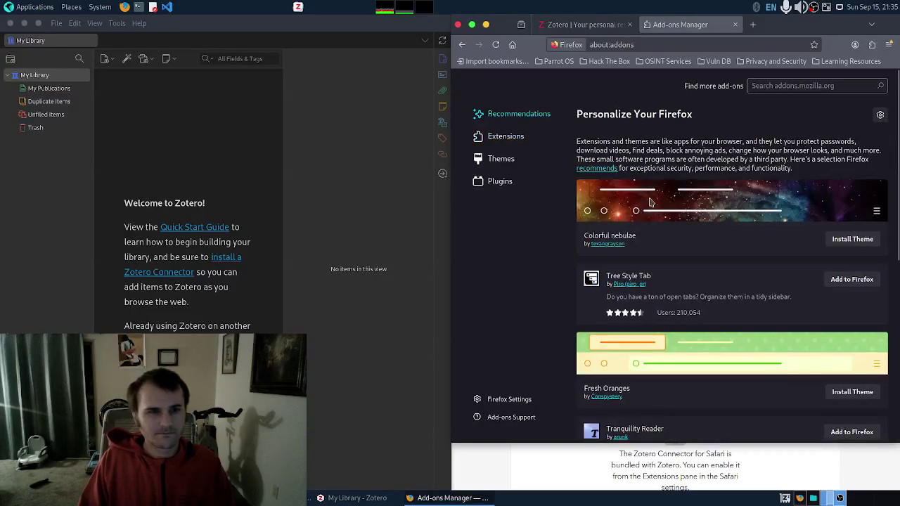
left_click(496, 138)
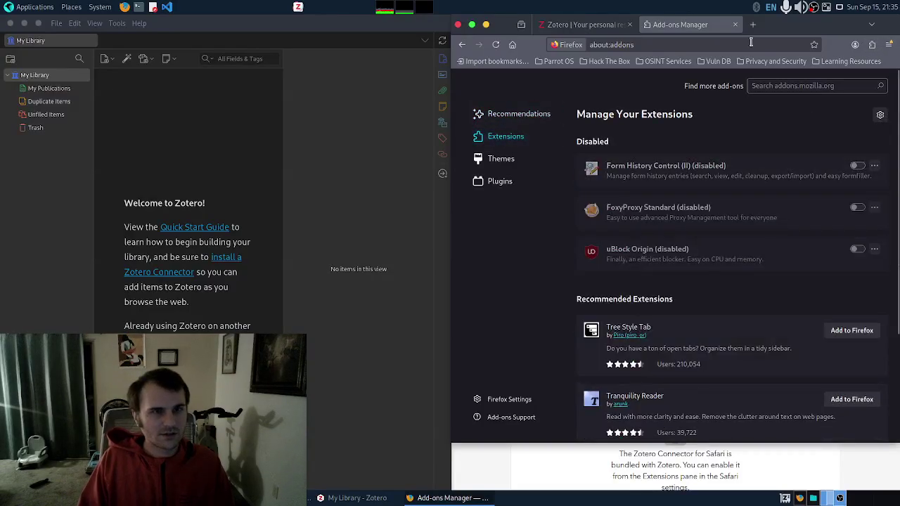
left_click(735, 25)
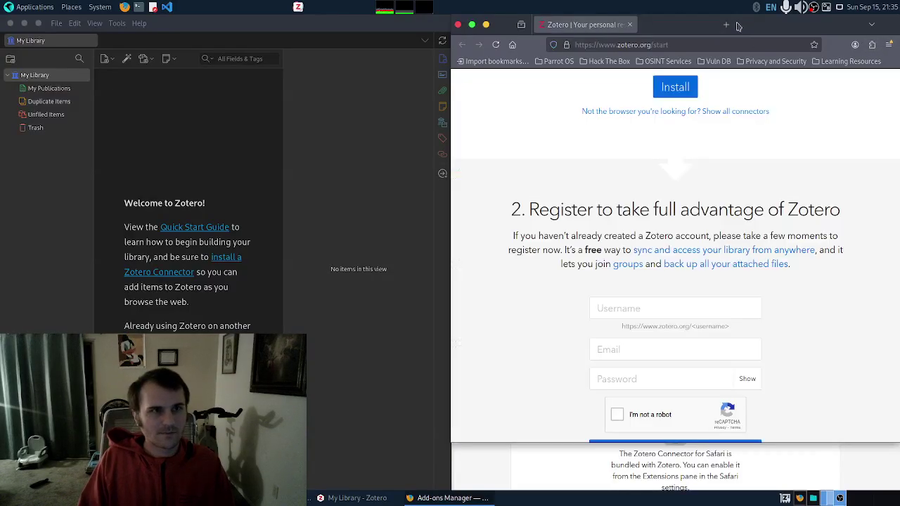
Step: Install the Zotero Connector with private-window access, then check it in Firefox's Extensions list
left_click(676, 93)
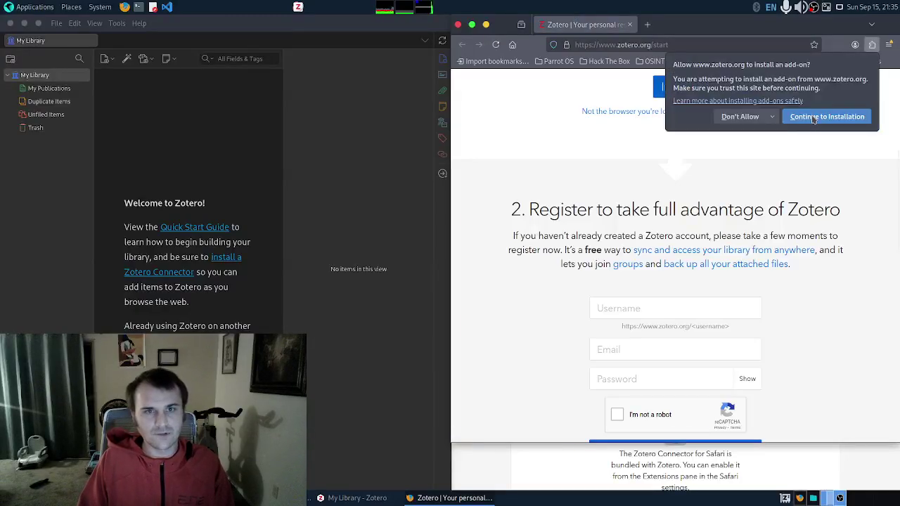
left_click(810, 119)
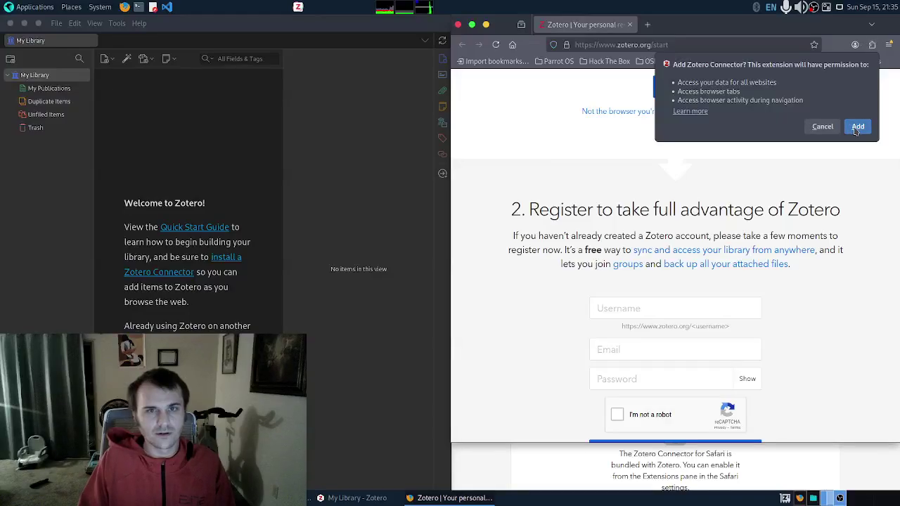
left_click(857, 124)
left_click(743, 92)
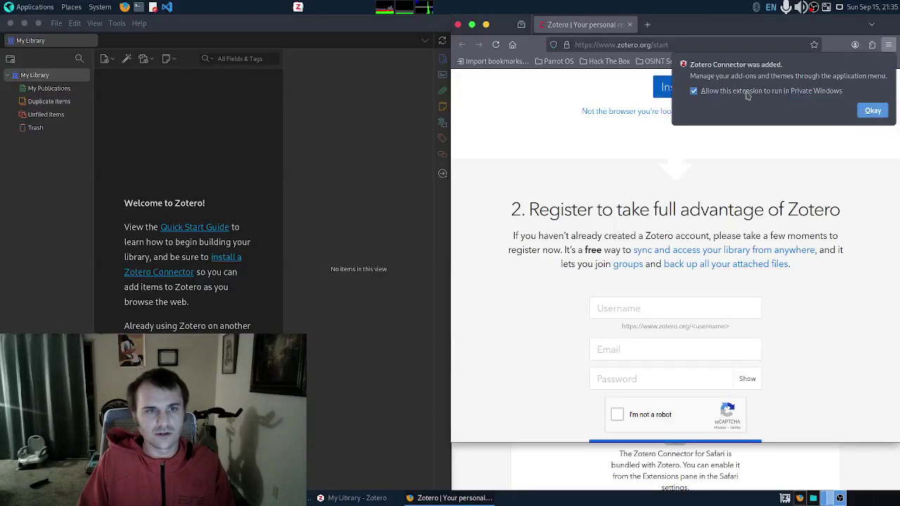
left_click(873, 111)
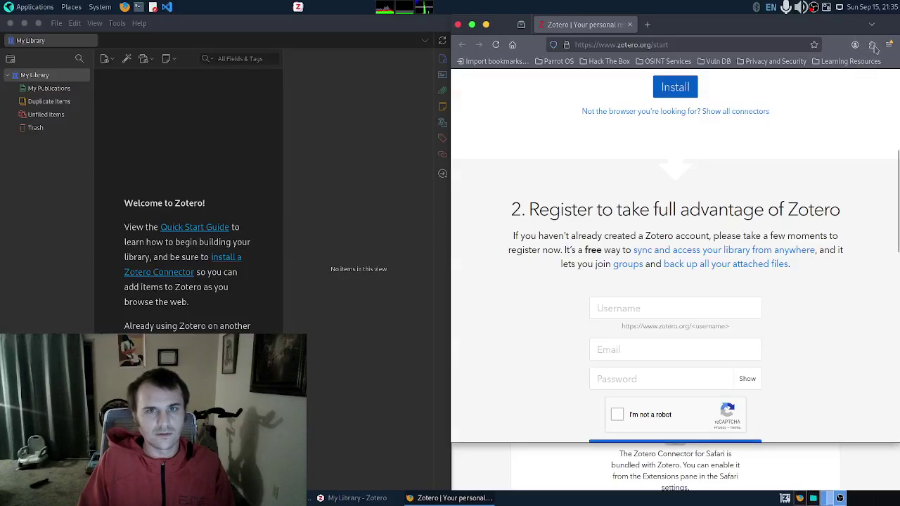
left_click(870, 45)
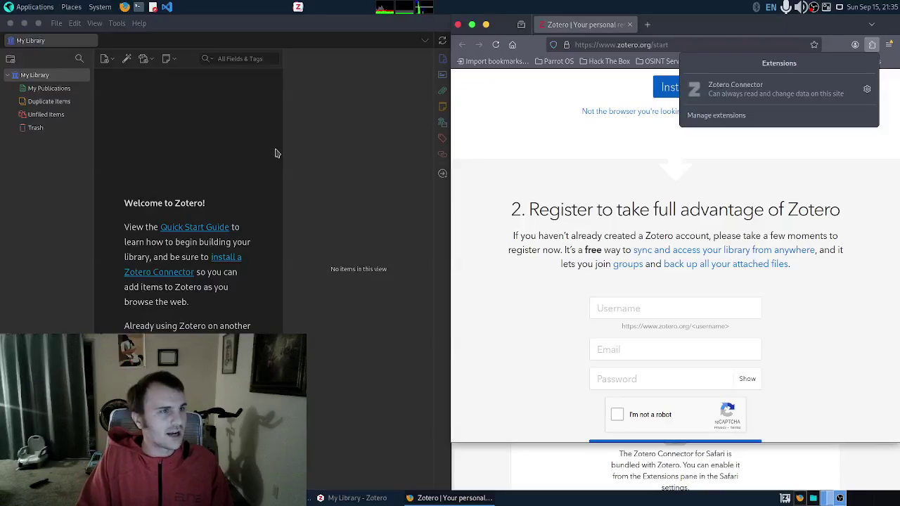
Step: Add a new collection named 'Speech' under My Library
right_click(28, 76)
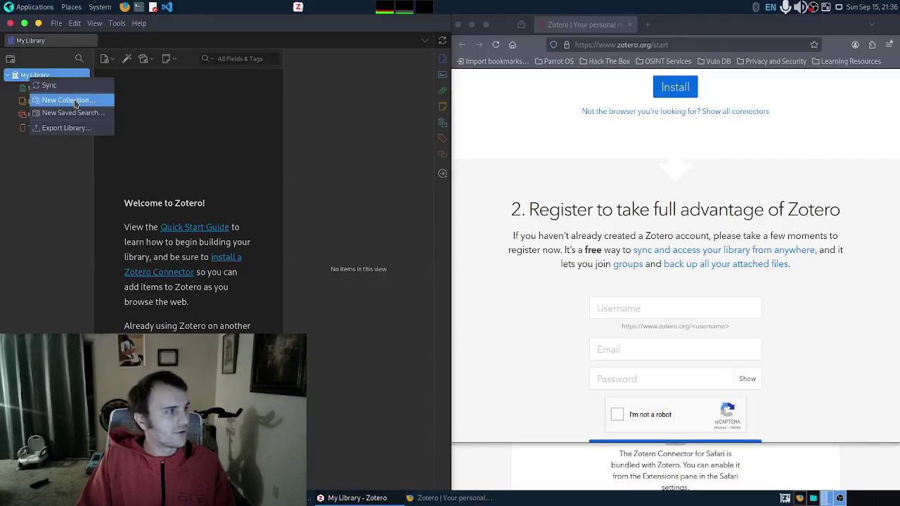
left_click(75, 103)
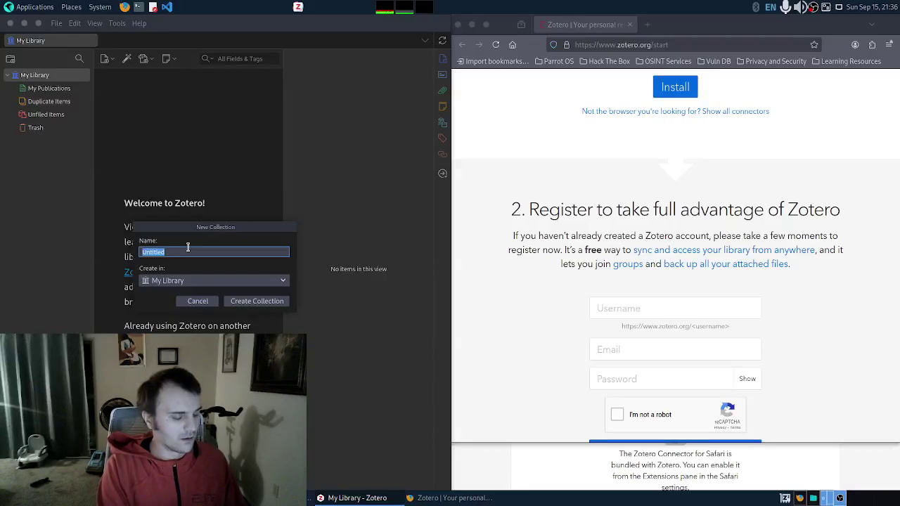
type("Speech")
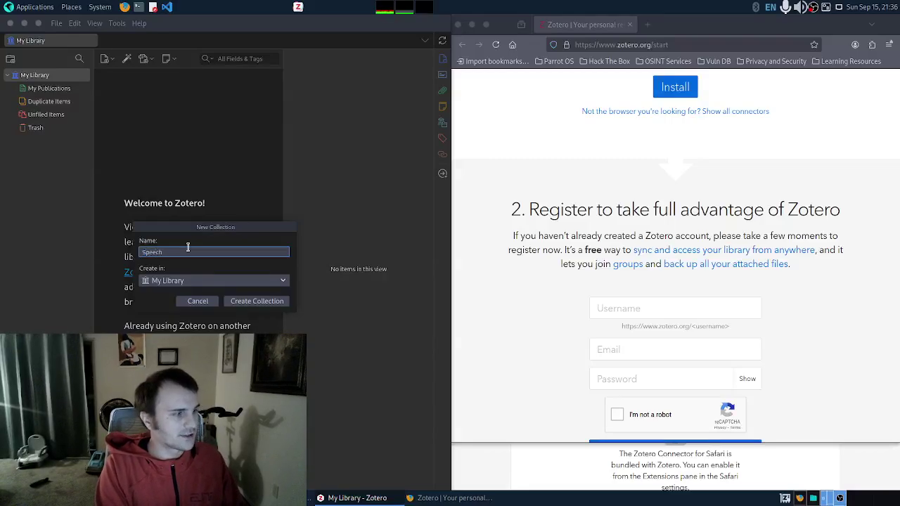
key("Return")
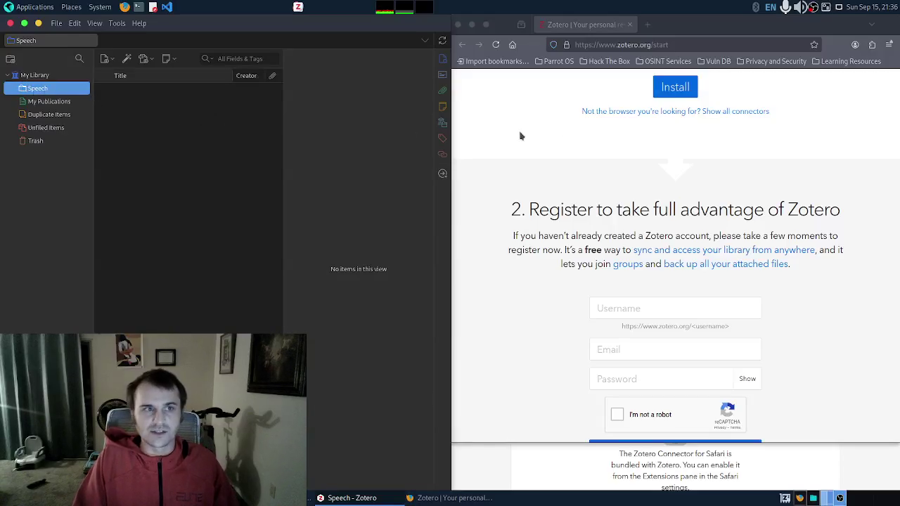
Step: Google 'speech skills' in a new Firefox tab and scroll down the results
left_click(650, 25)
left_click(749, 25)
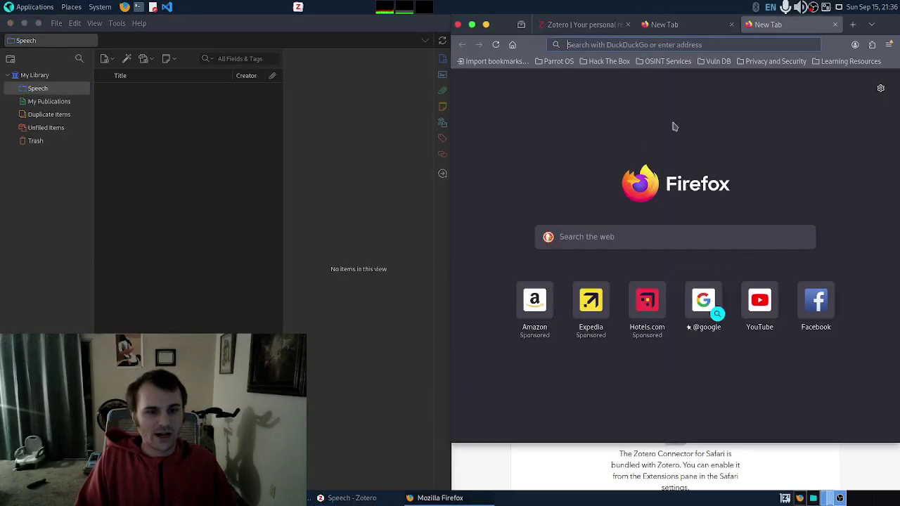
left_click(610, 44)
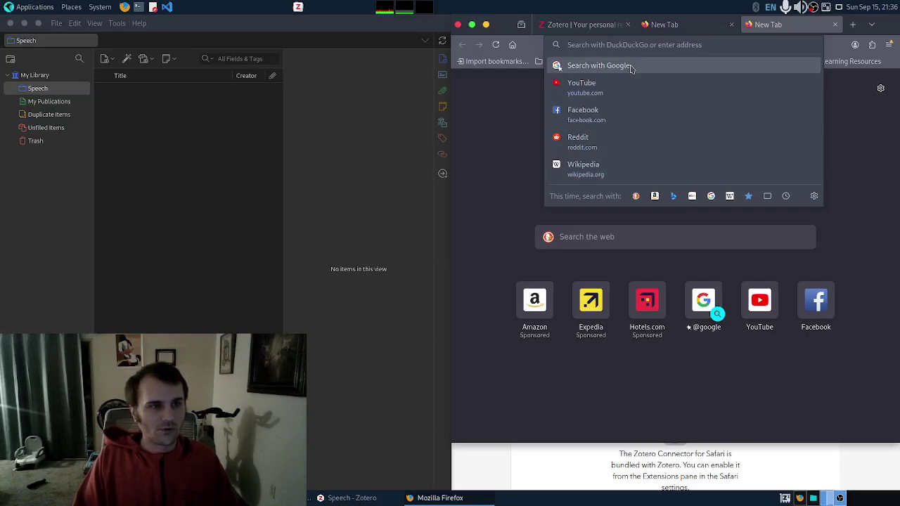
left_click(628, 67)
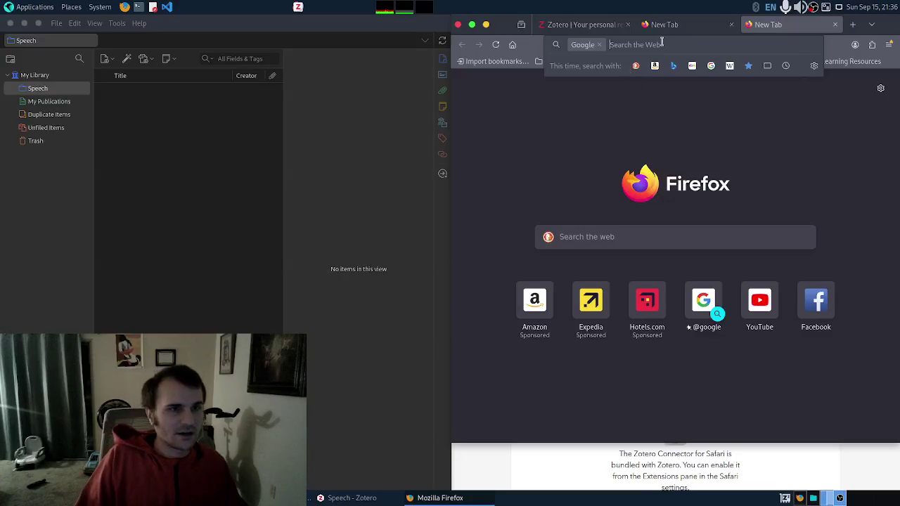
type("speech")
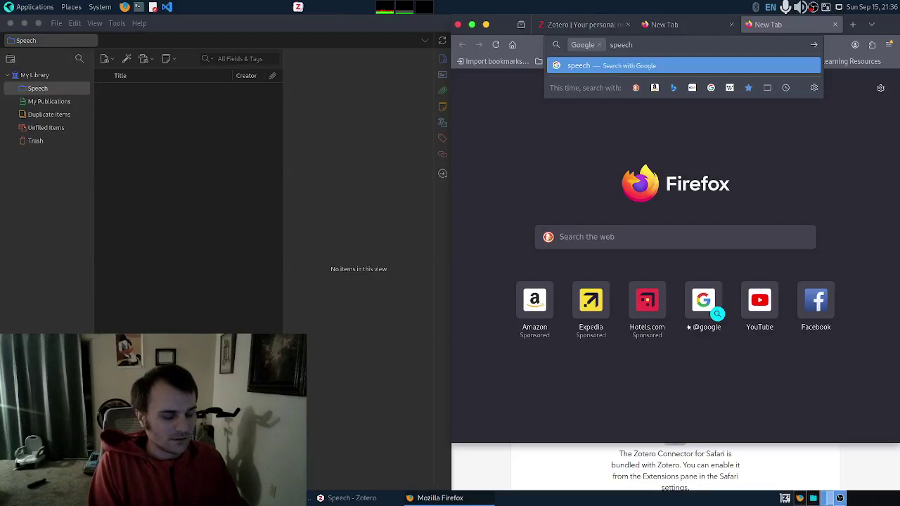
type(" skills")
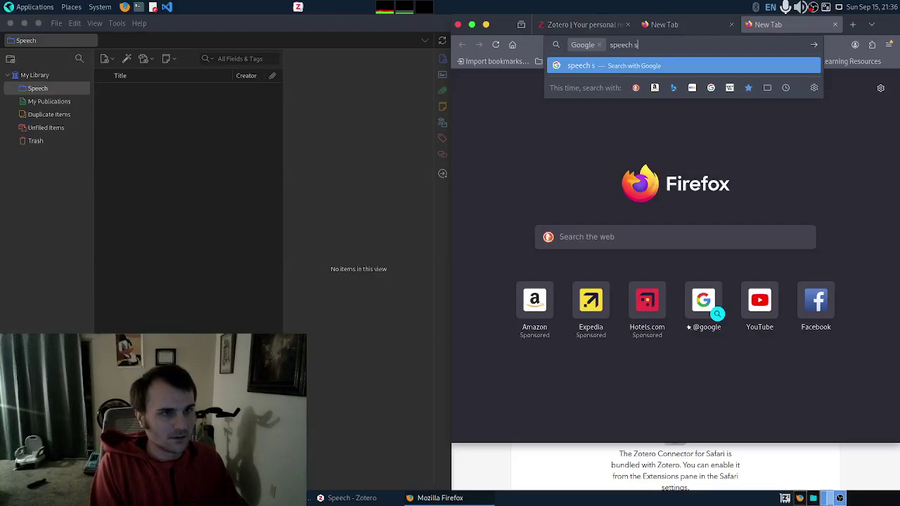
key("Return")
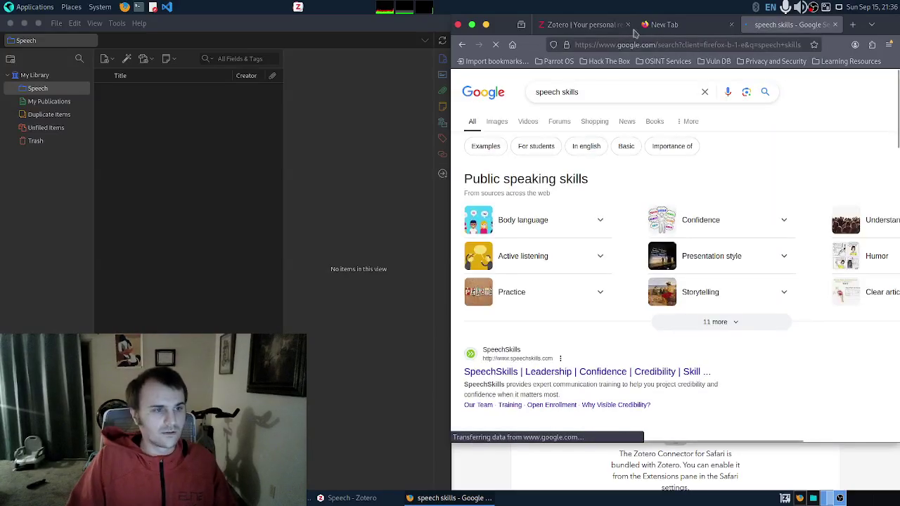
scroll(574, 376, "down", 3)
scroll(575, 376, "down", 5)
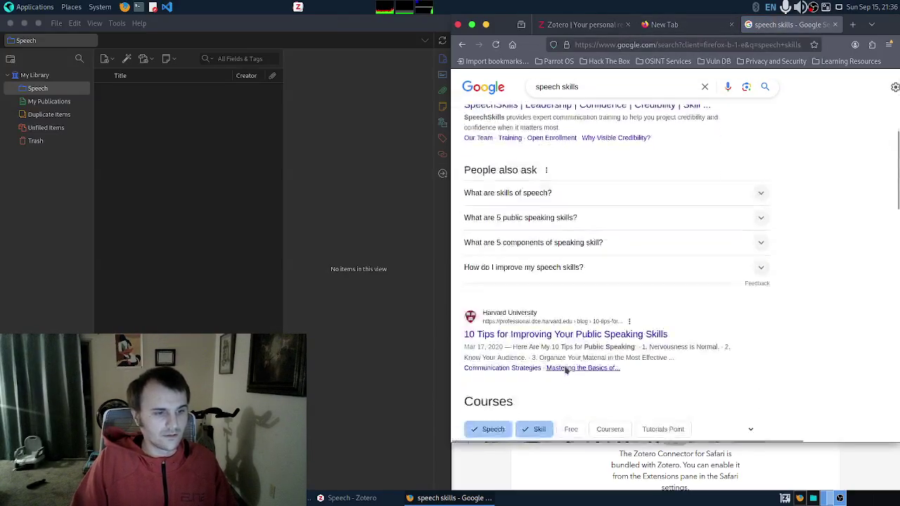
Step: Open Harvard's '10 Tips for Improving Your Public Speaking Skills' article and scroll through it
left_click(554, 283)
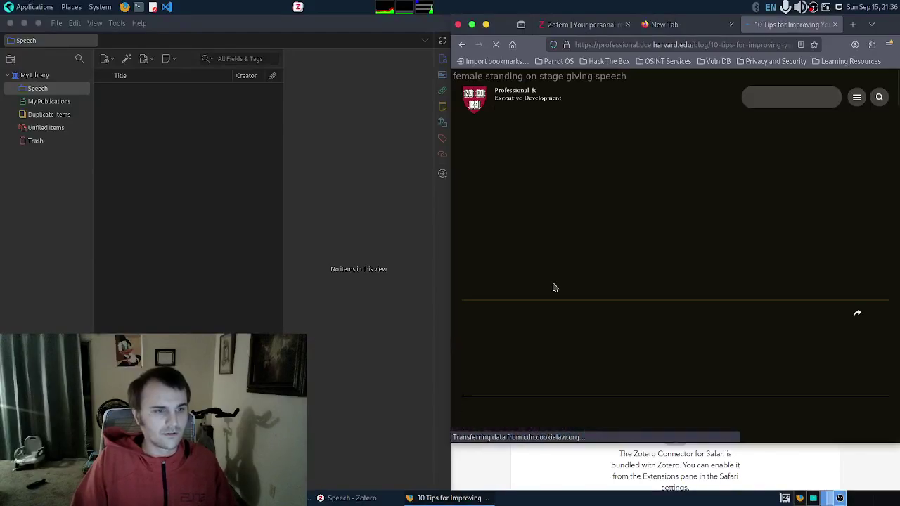
scroll(643, 253, "down", 3)
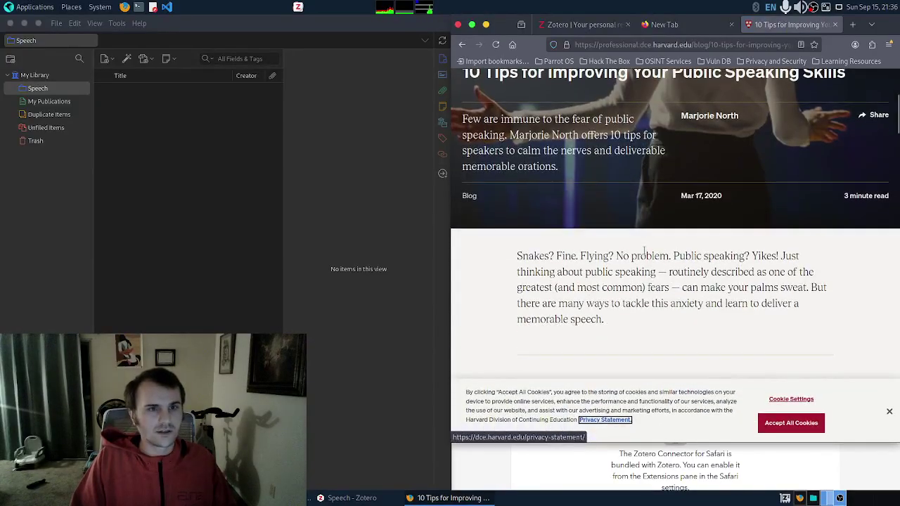
scroll(645, 257, "up", 2)
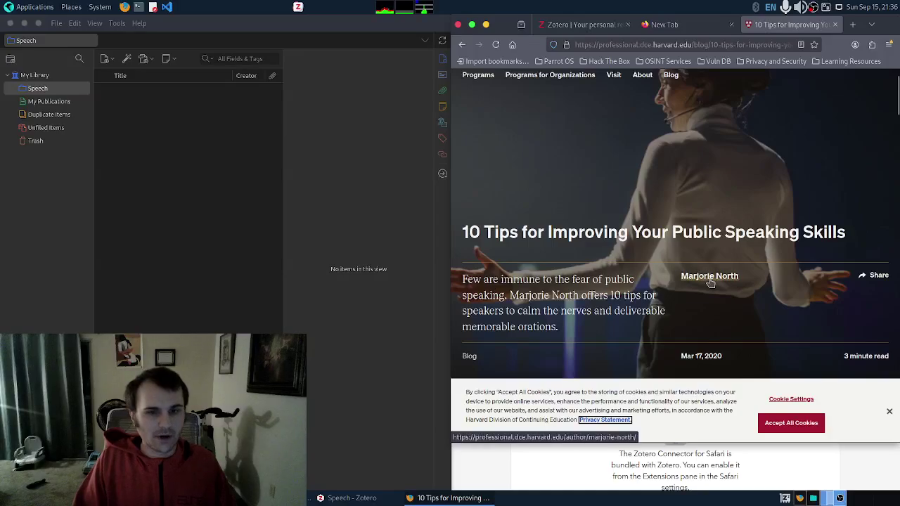
scroll(596, 288, "down", 3)
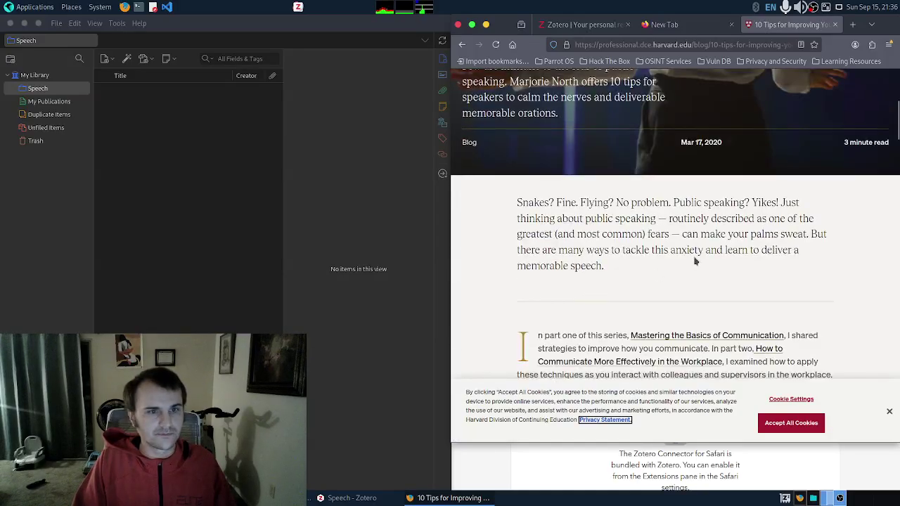
scroll(687, 267, "down", 2)
scroll(687, 267, "up", 1)
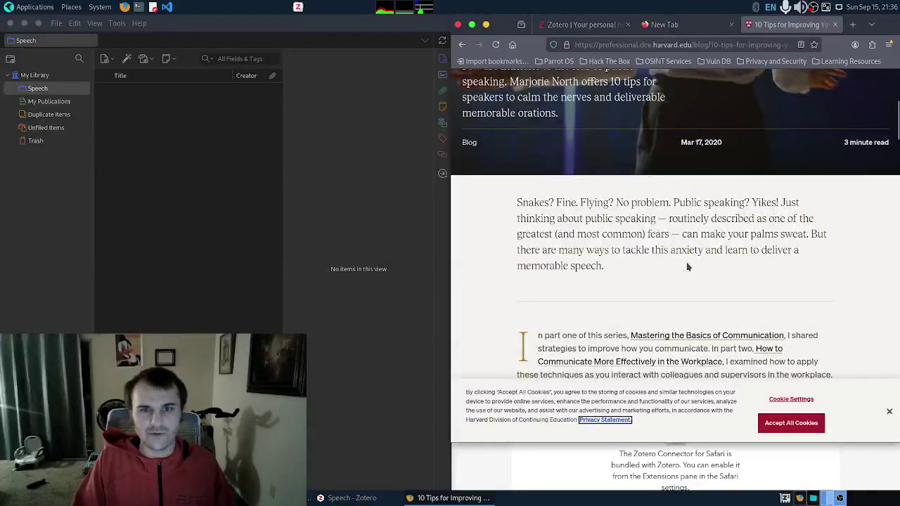
scroll(688, 267, "down", 1)
scroll(687, 267, "down", 4)
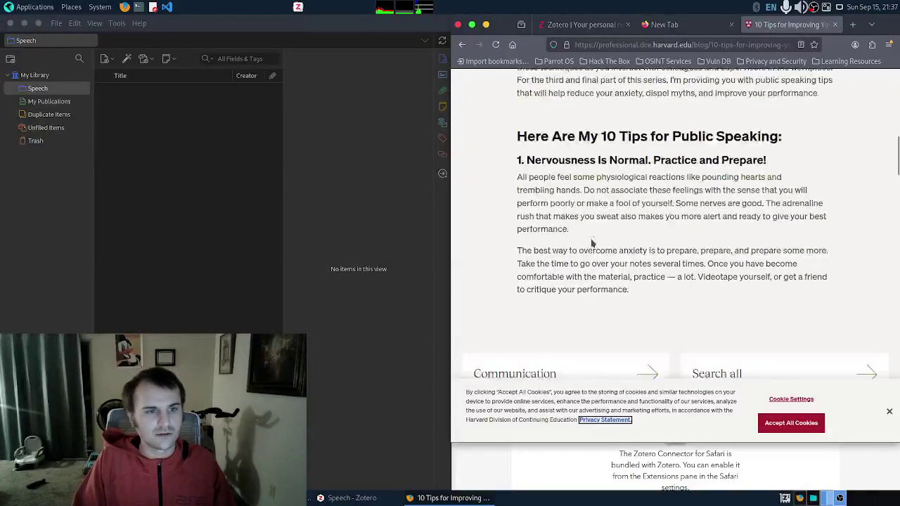
scroll(593, 235, "down", 1)
scroll(597, 232, "up", 10)
scroll(619, 230, "down", 5)
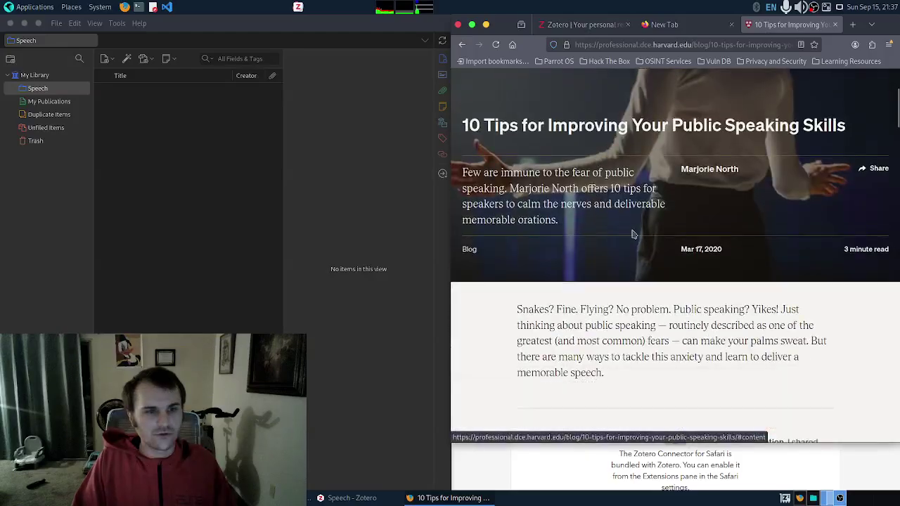
scroll(631, 229, "down", 12)
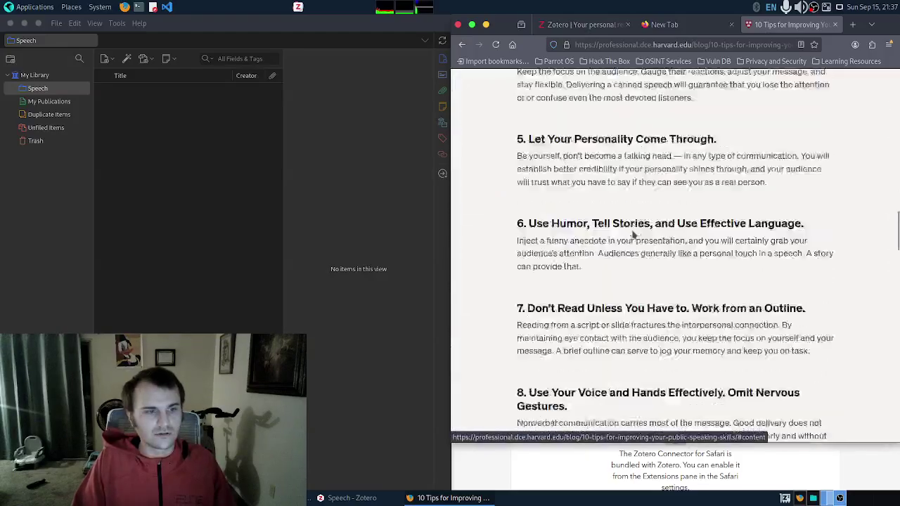
scroll(632, 234, "down", 5)
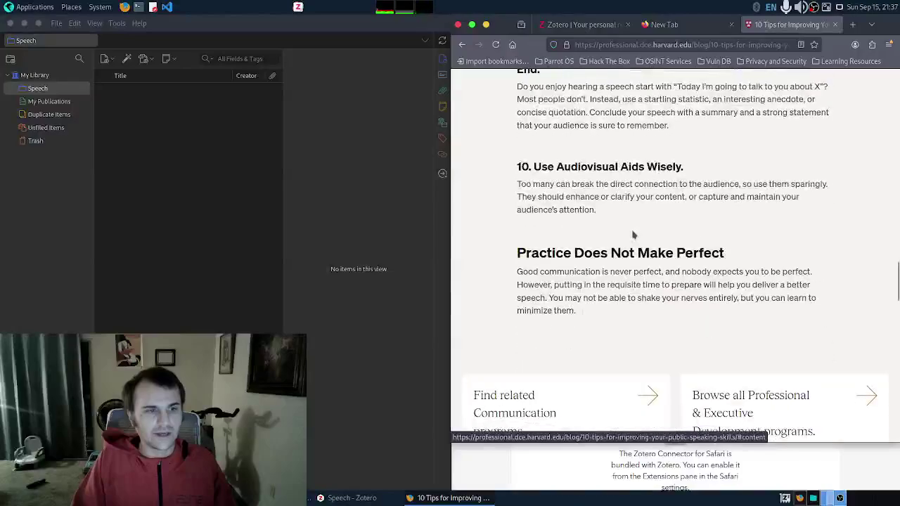
scroll(632, 234, "up", 4)
scroll(632, 234, "up", 10)
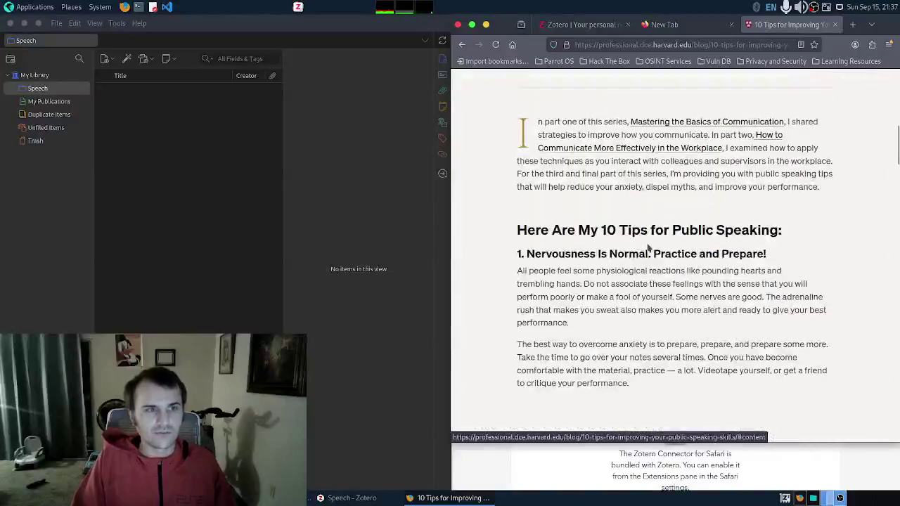
scroll(650, 248, "up", 4)
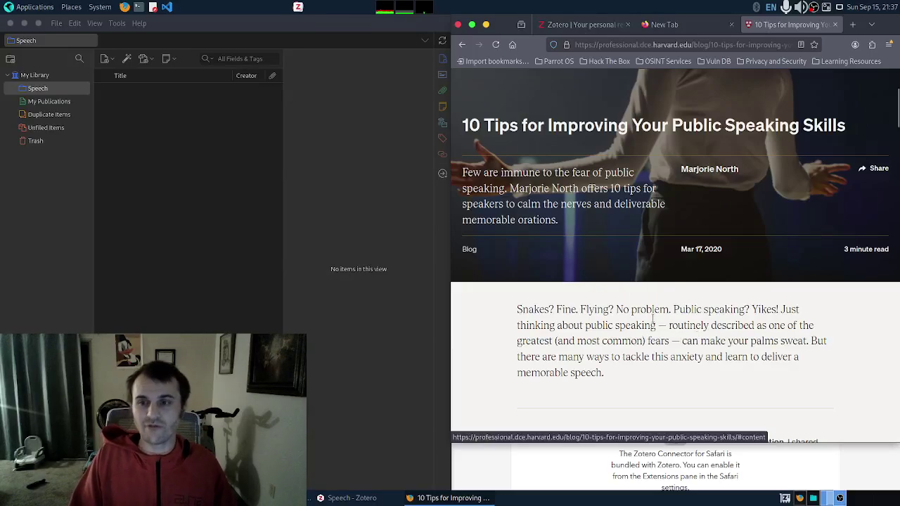
scroll(541, 320, "down", 3)
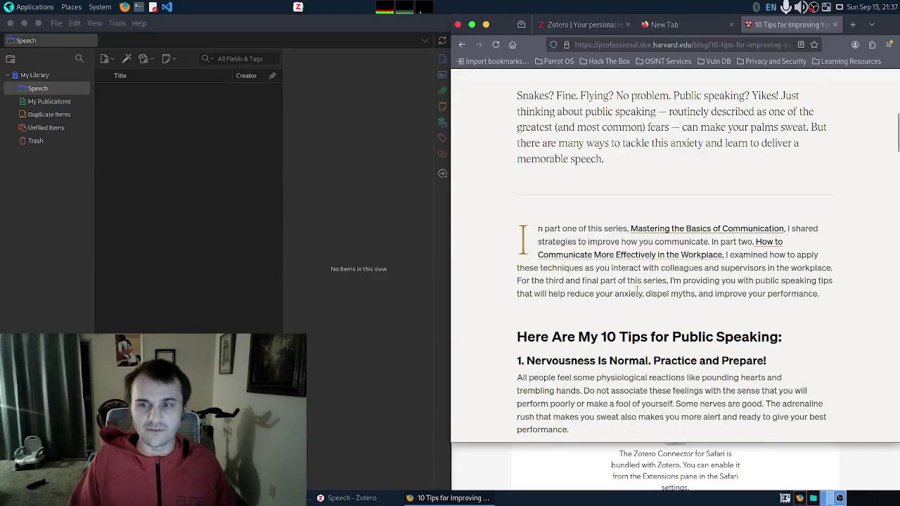
scroll(642, 285, "up", 5)
scroll(639, 295, "down", 3)
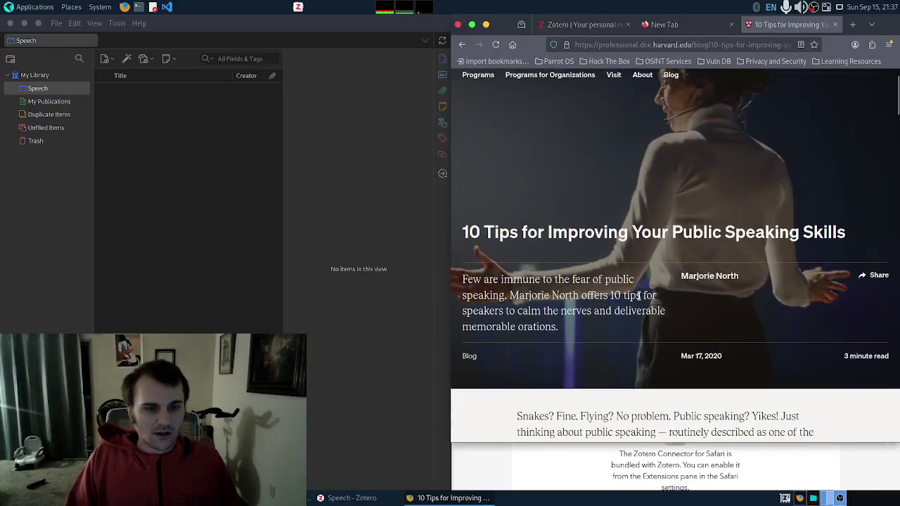
scroll(639, 301, "down", 2)
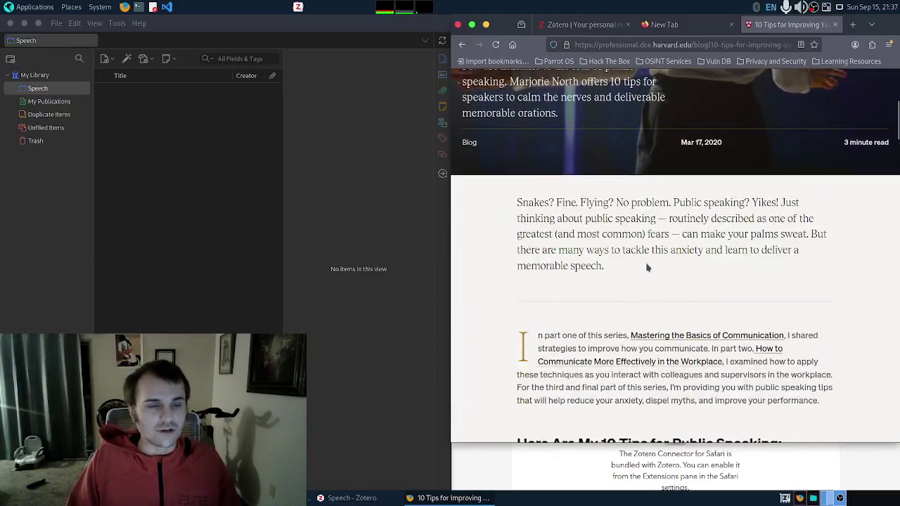
Step: Save the Harvard public speaking article to the Speech collection with the Zotero Connector
left_click(871, 44)
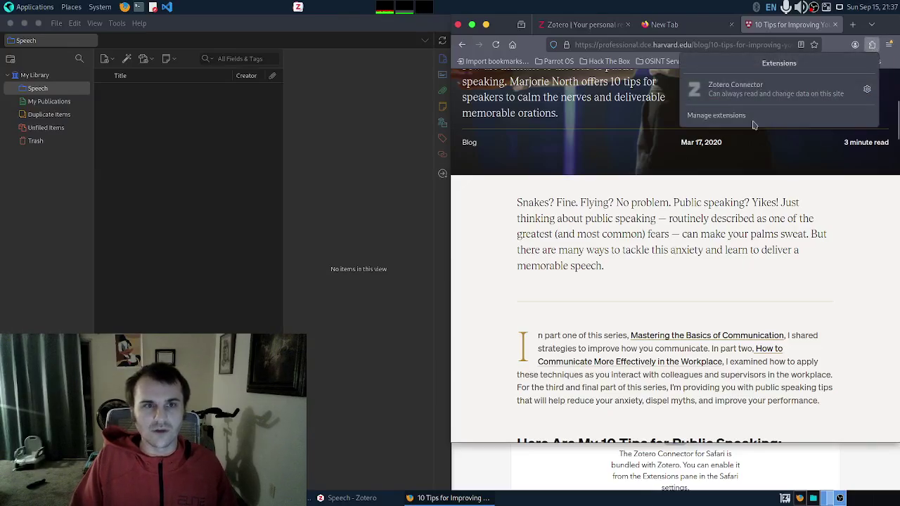
left_click(759, 98)
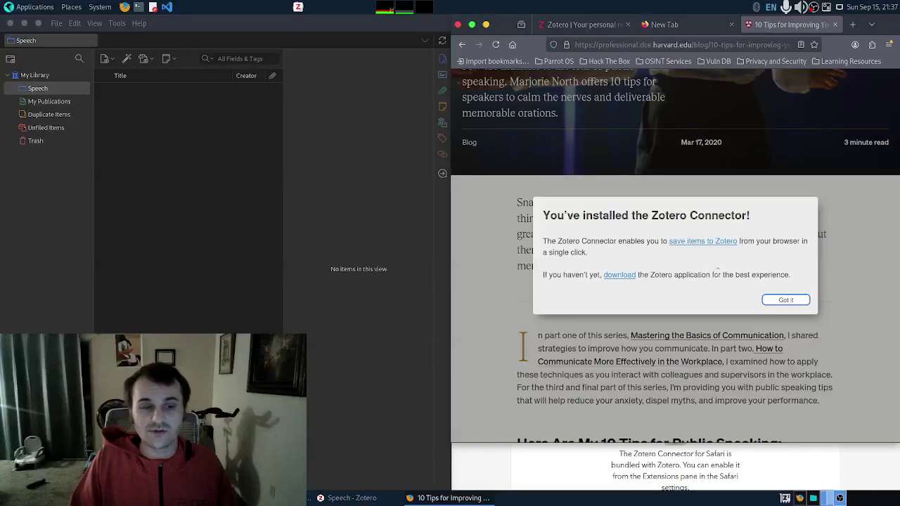
left_click(785, 301)
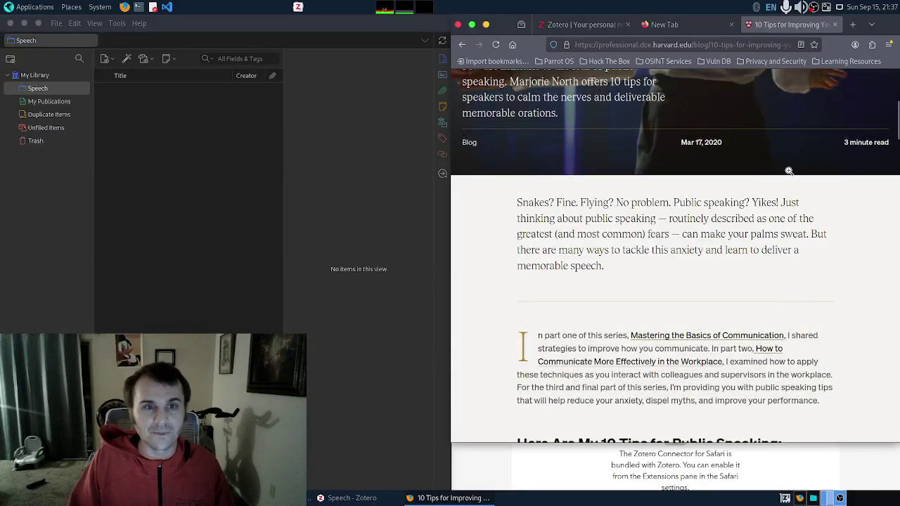
scroll(726, 237, "up", 3)
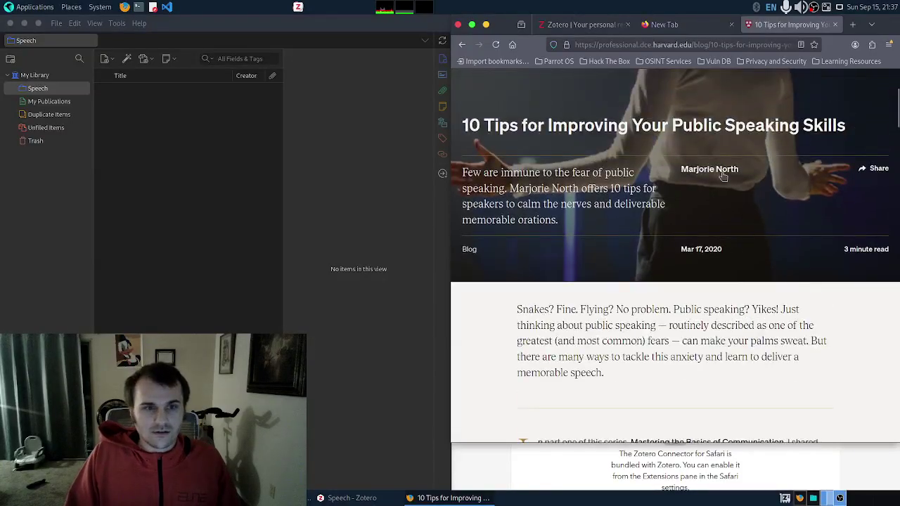
left_click(871, 44)
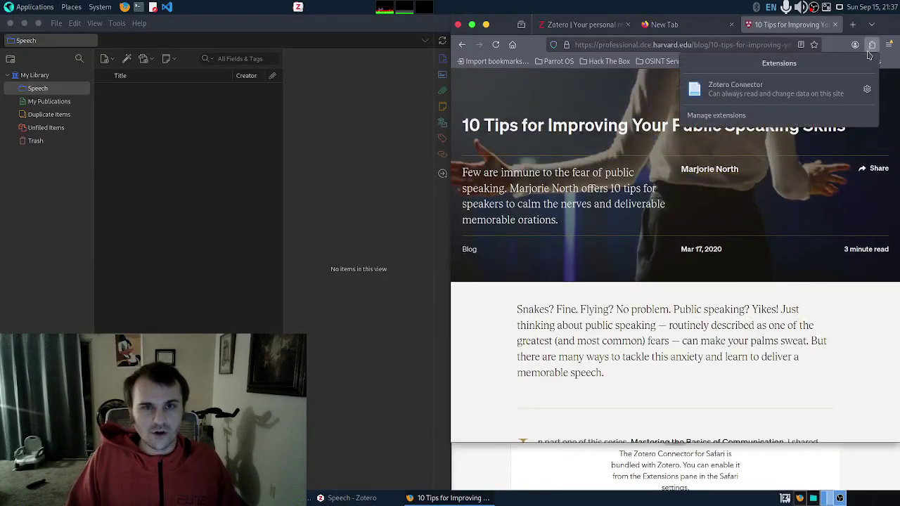
left_click(758, 95)
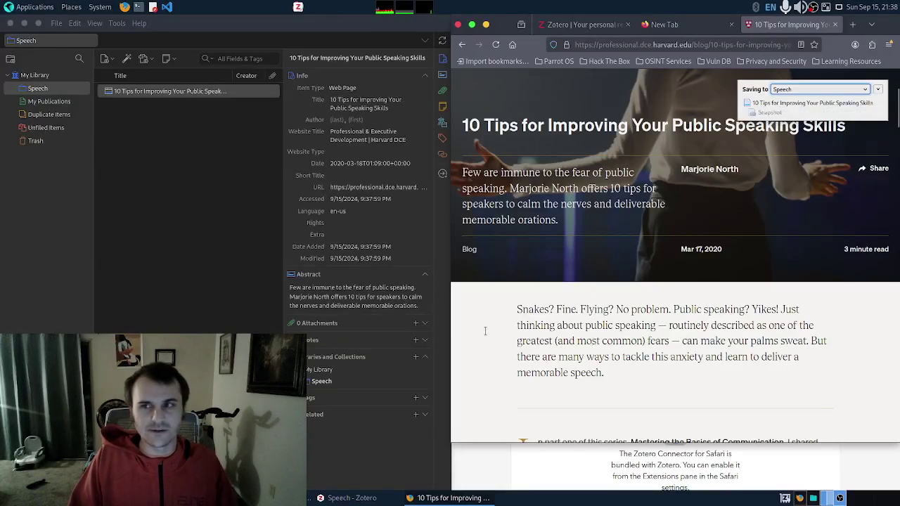
Step: Maximize Zotero, select the saved Harvard article, and choose Don't Ask Again on the sync reminder
left_click(25, 24)
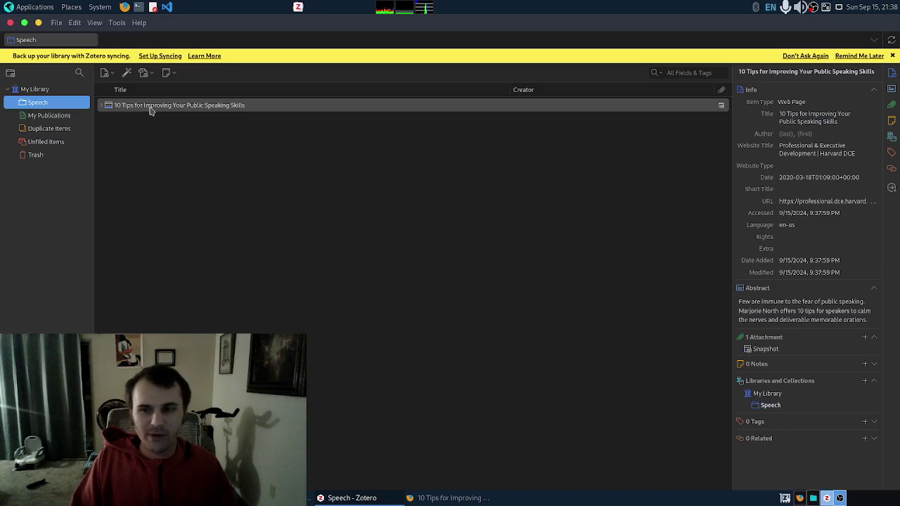
left_click(528, 110)
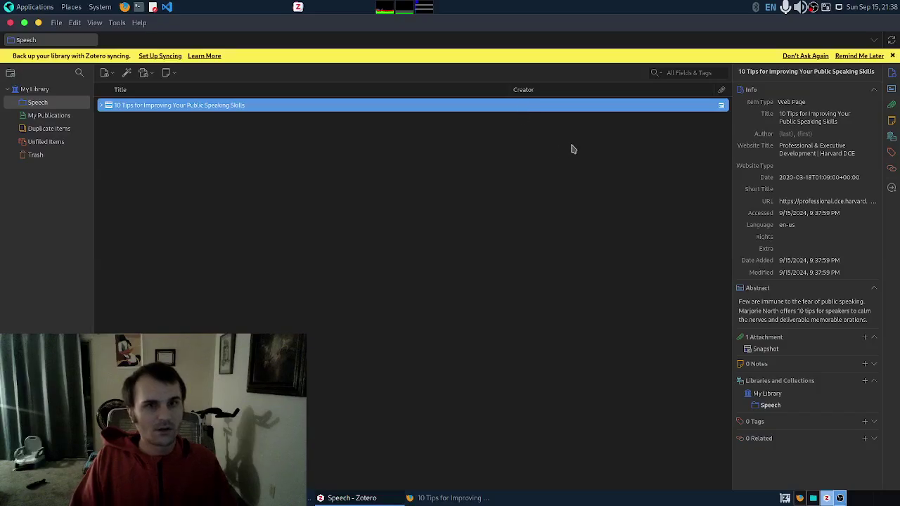
left_click(808, 56)
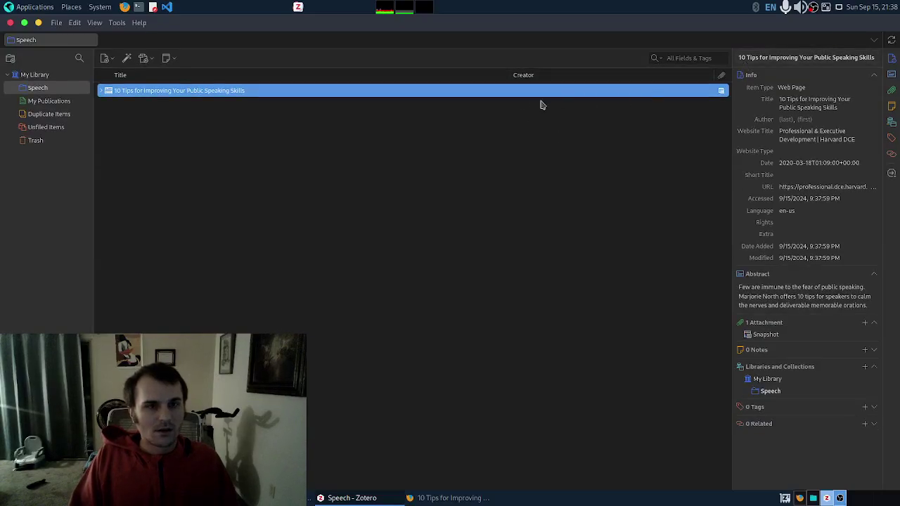
Step: Open a new Pluma document and paste the Harvard article's citation into it
left_click(153, 9)
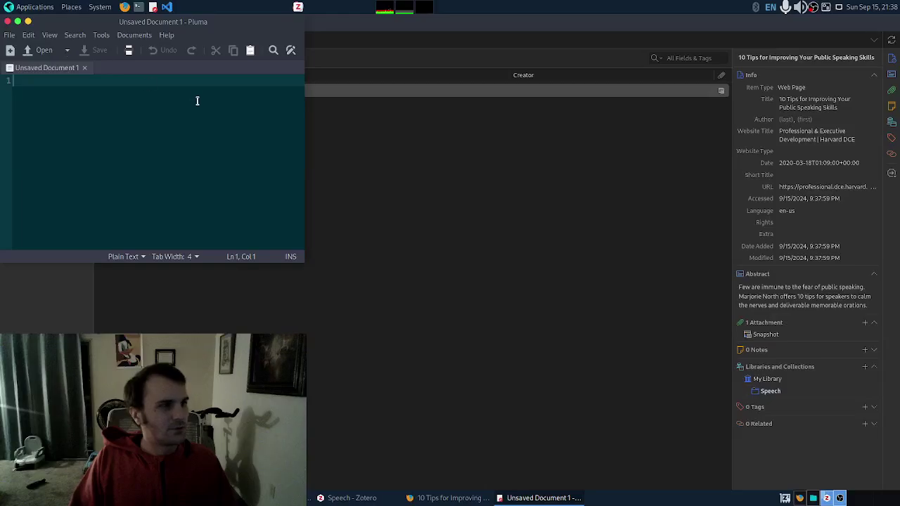
left_click_drag(239, 22, 535, 55)
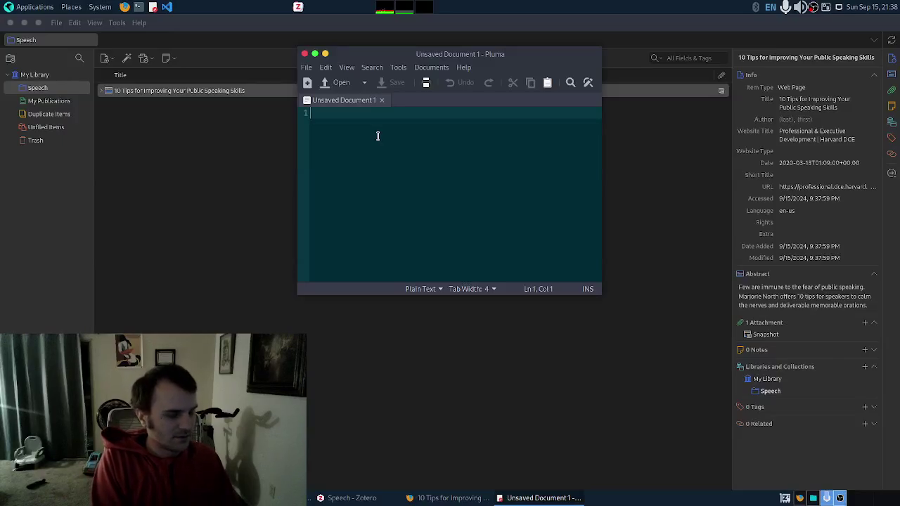
type("Professional & Executive Development | Harvard DCE. \"10 Tips for Improving Your Public Speaking Skills,\" March 18, 2020. https://professional.dce.harvard.edu/blog/10-tips-for-improving-your-public-speaking-skills/.")
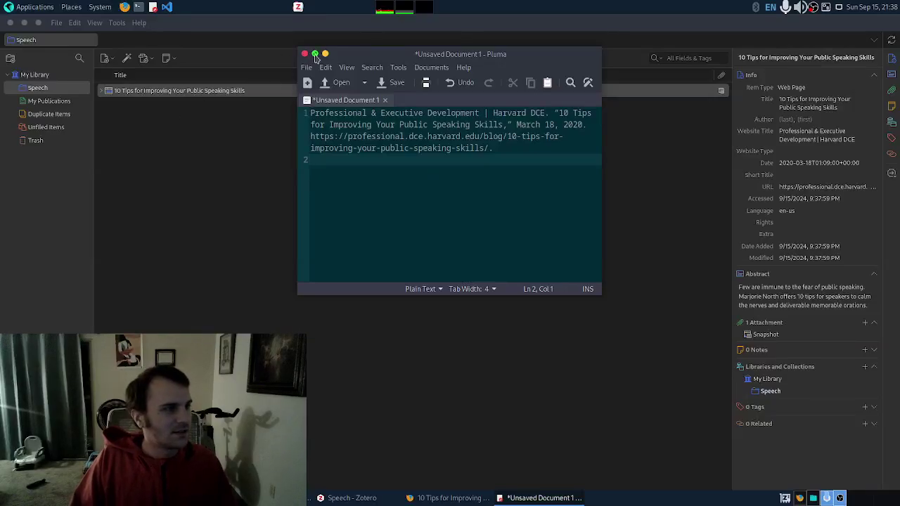
Step: Maximize Pluma, insert two blank lines above the citation, then minimize the editor
left_click(315, 54)
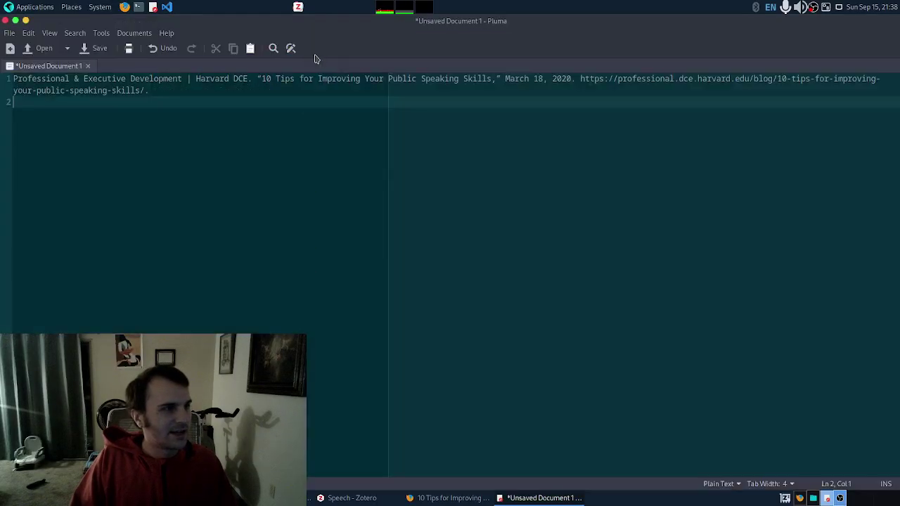
double_click(15, 80)
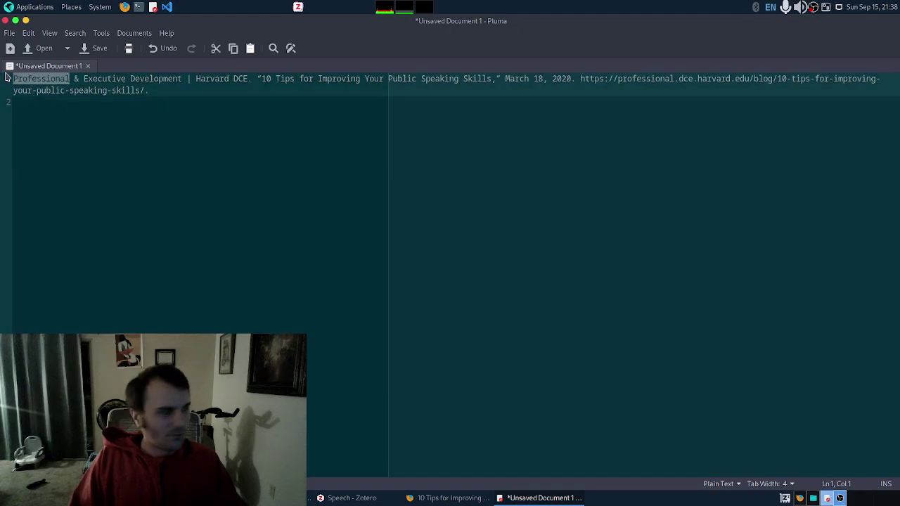
key("Left")
key("Return")
key("Return")
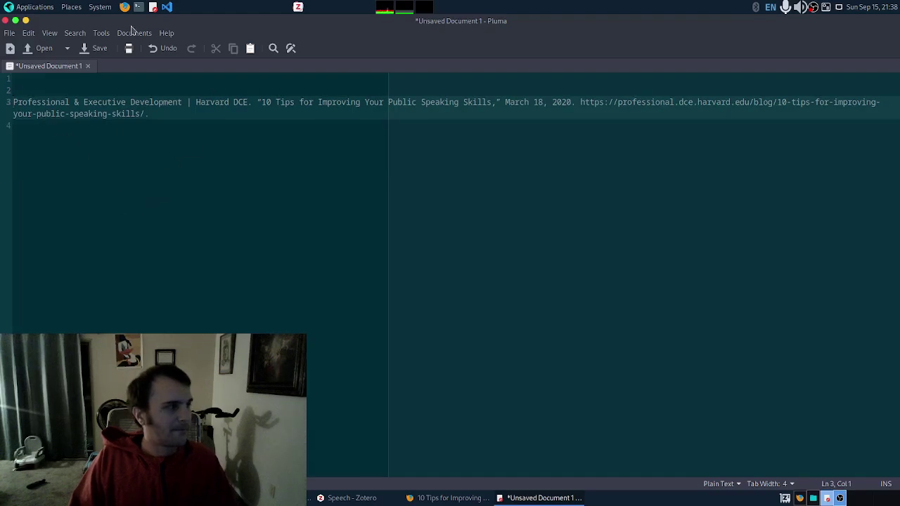
left_click(26, 21)
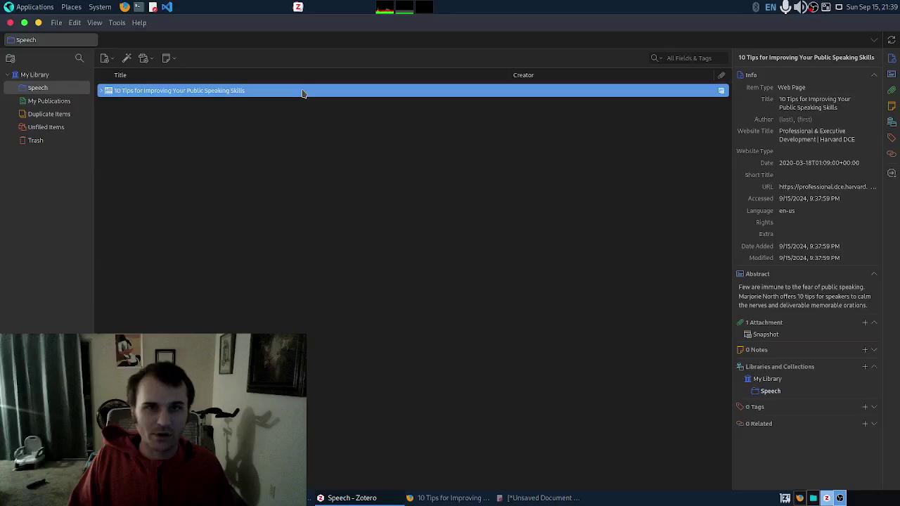
Step: Open the saved article's snapshot in a new Zotero tab and scroll to the first tip
right_click(303, 94)
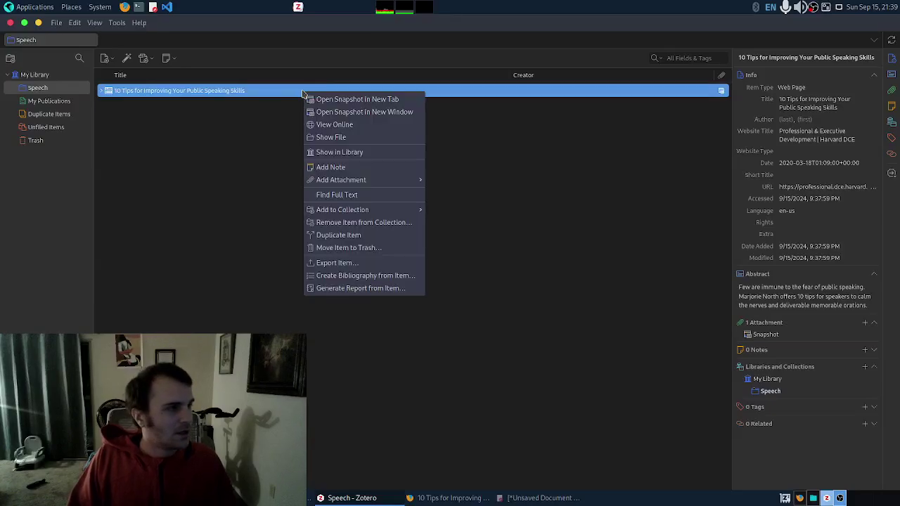
left_click(336, 102)
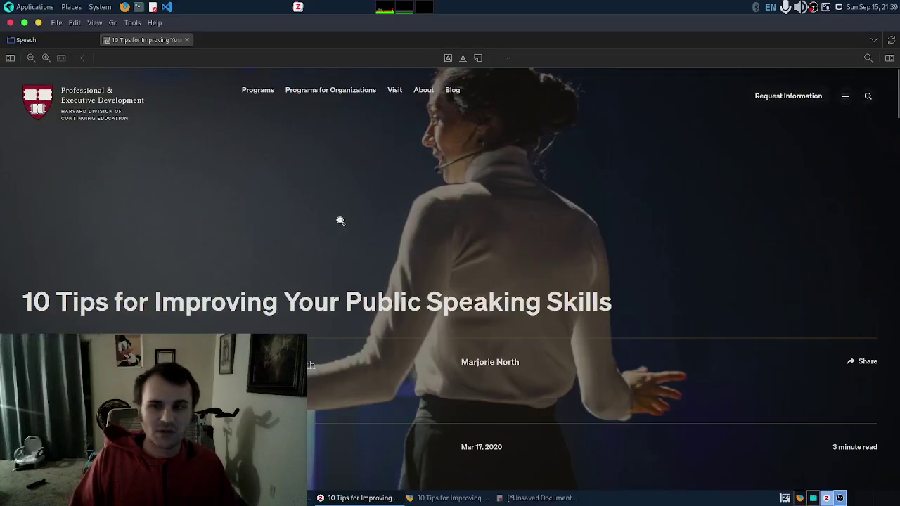
scroll(349, 235, "down", 3)
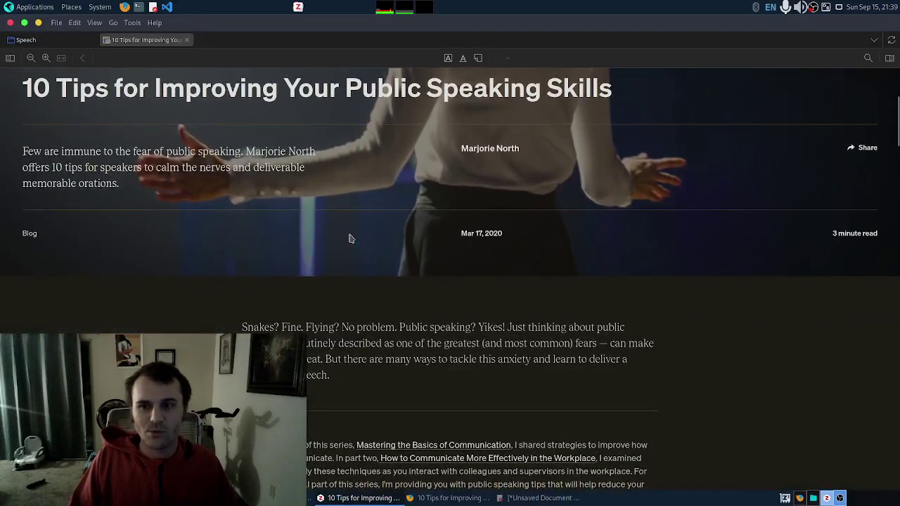
scroll(349, 239, "down", 5)
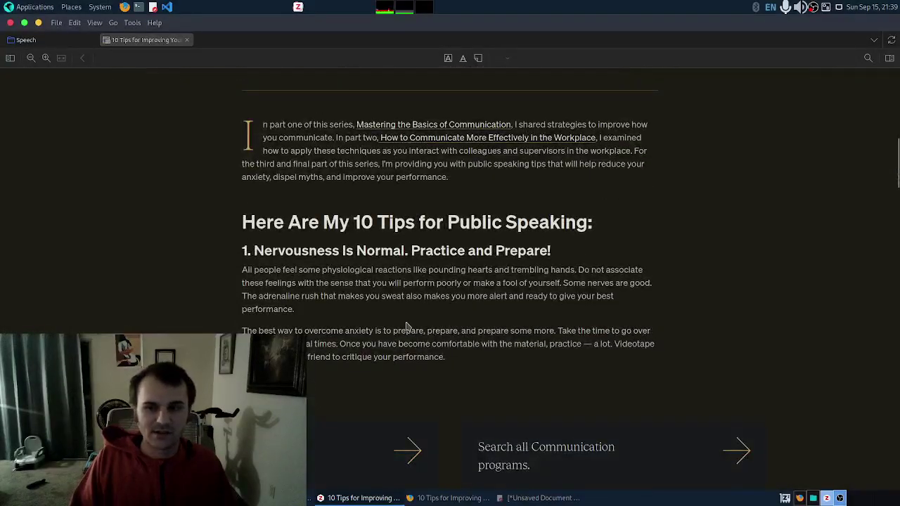
scroll(348, 317, "down", 2)
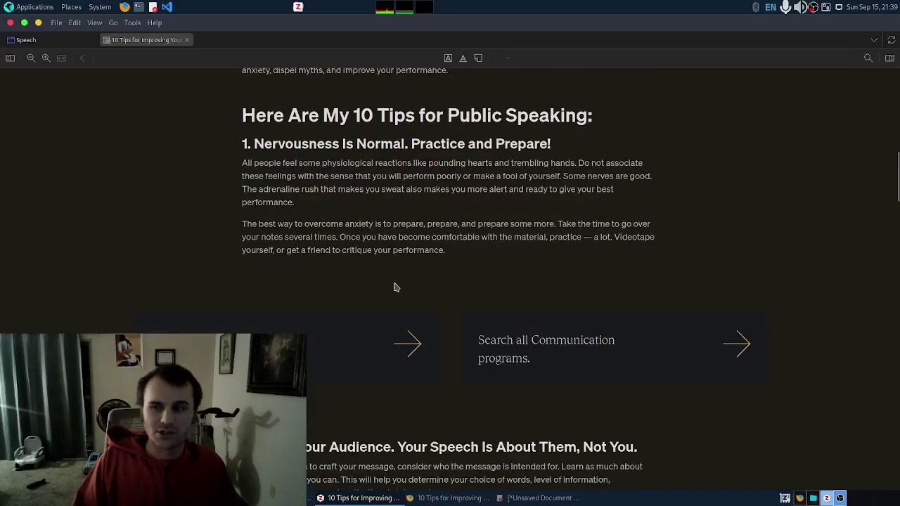
scroll(390, 291, "up", 2)
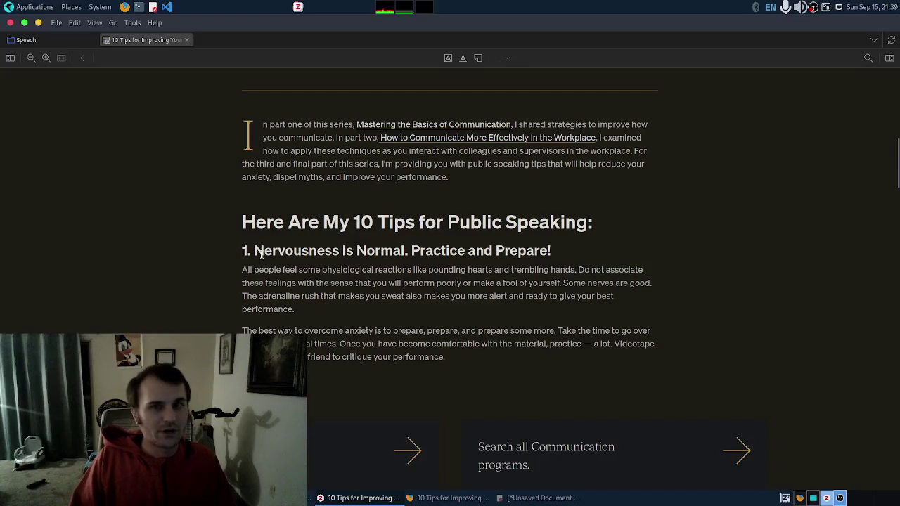
Step: Pin a yellow note on the first tip heading reading 'Its ok to be nervous. keep practicing'
left_click(476, 62)
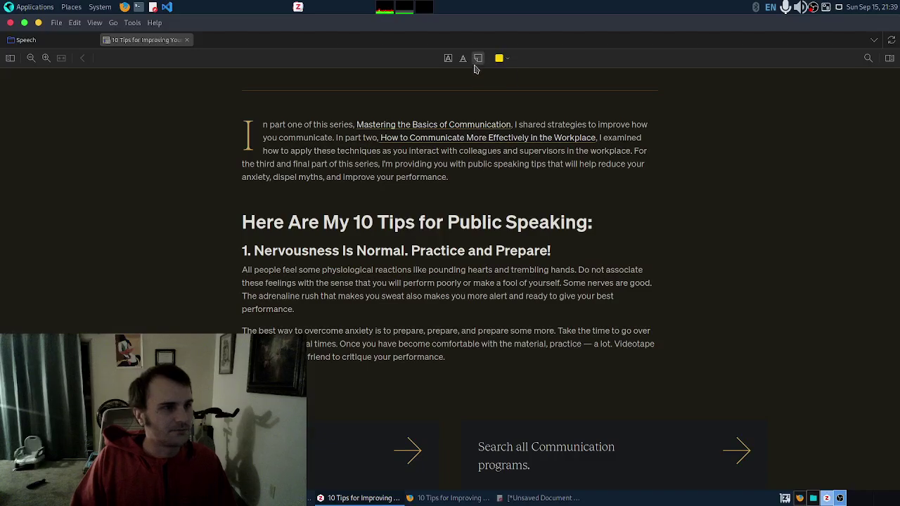
left_click(247, 251)
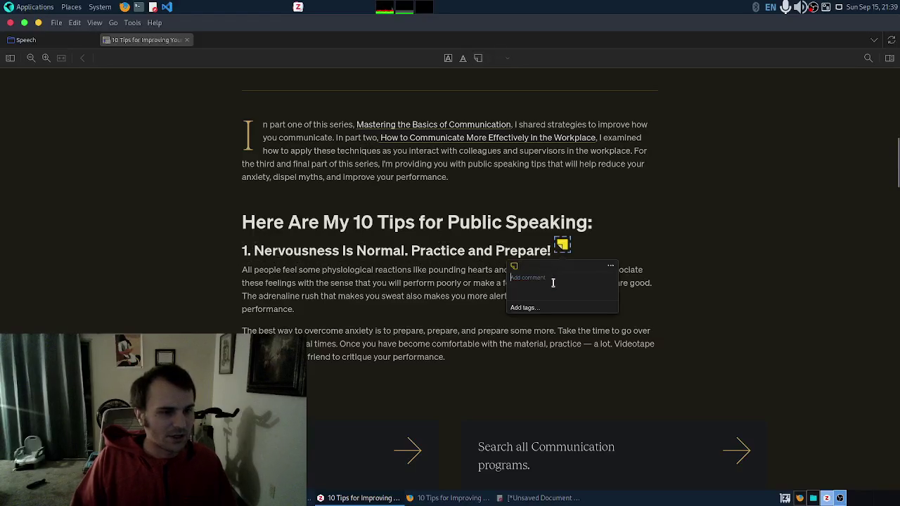
left_click(610, 267)
key("Escape")
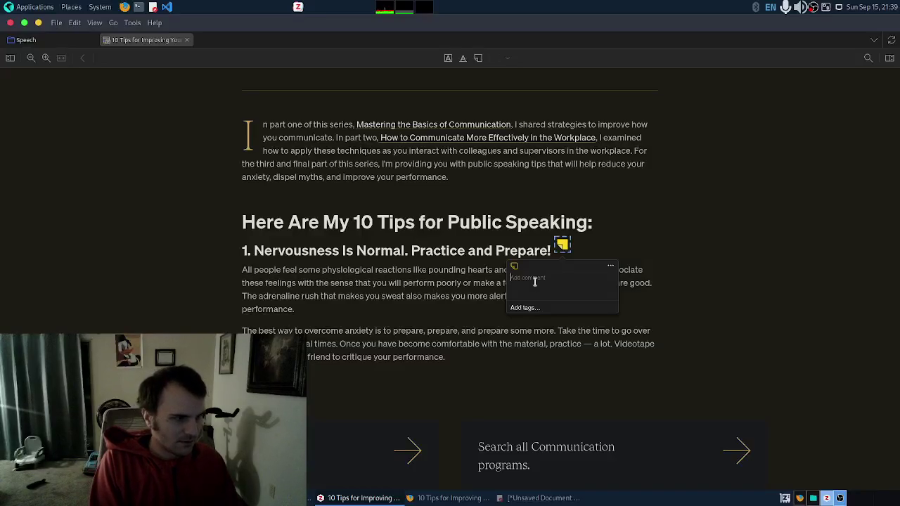
left_click(534, 281)
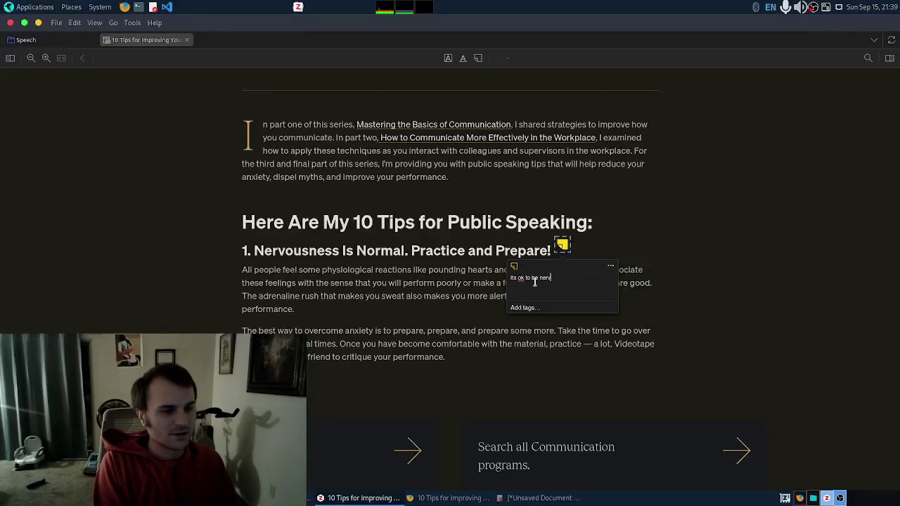
type("Its ok to be nervous.")
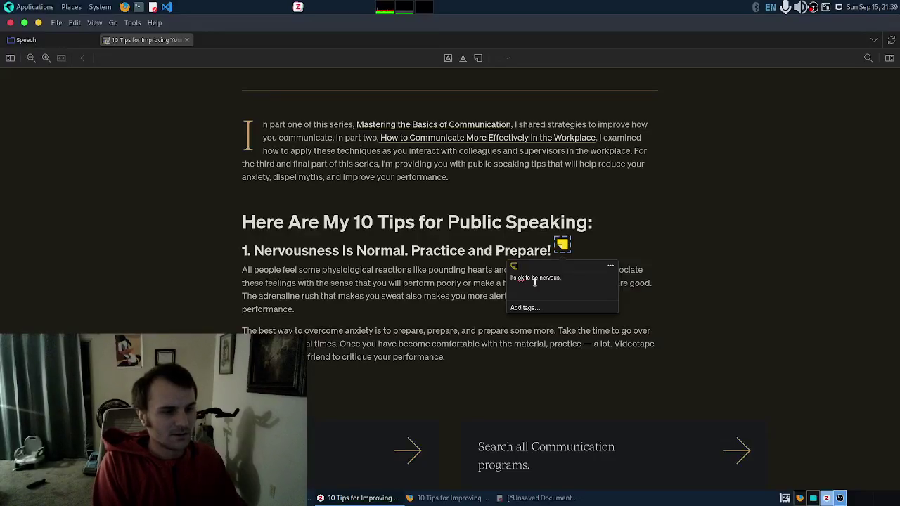
type(" keep pra")
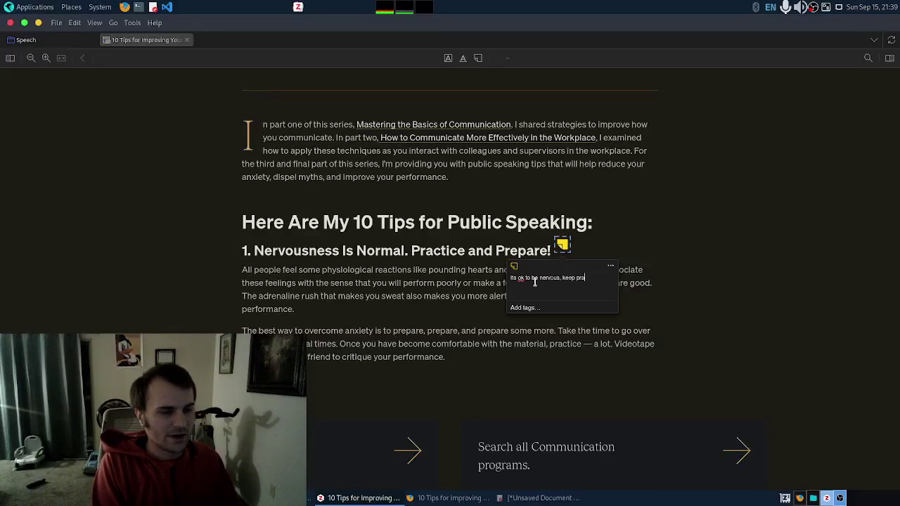
type("cticing.")
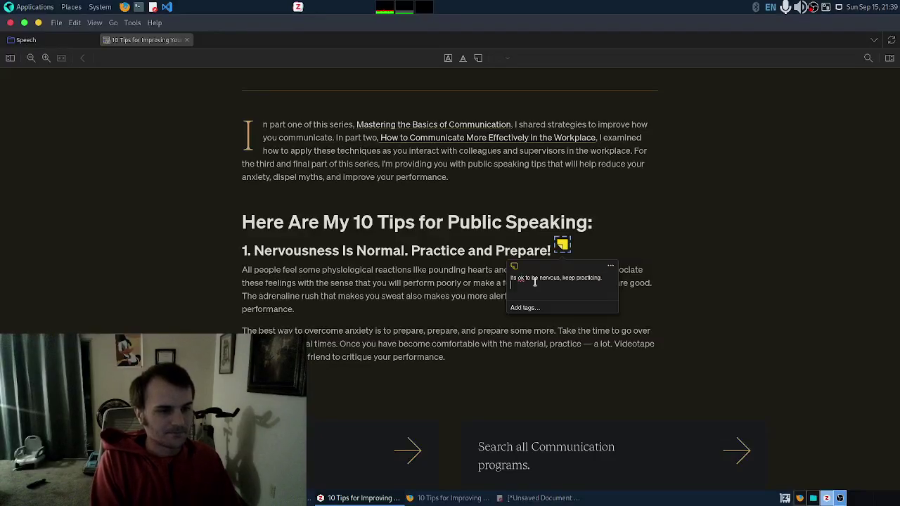
left_click_drag(461, 296, 465, 296)
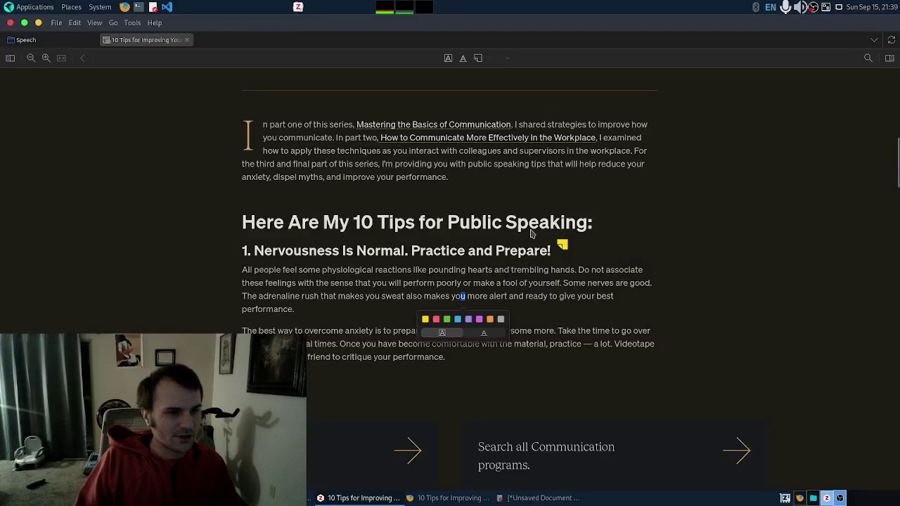
left_click_drag(247, 273, 317, 282)
Step: Select and copy the opening sentences of the first tip
left_click(243, 270)
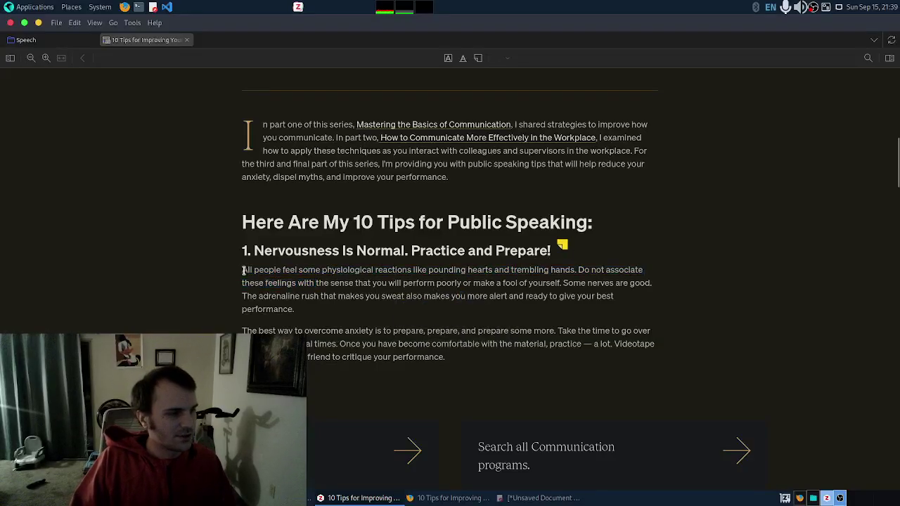
left_click_drag(243, 270, 562, 284)
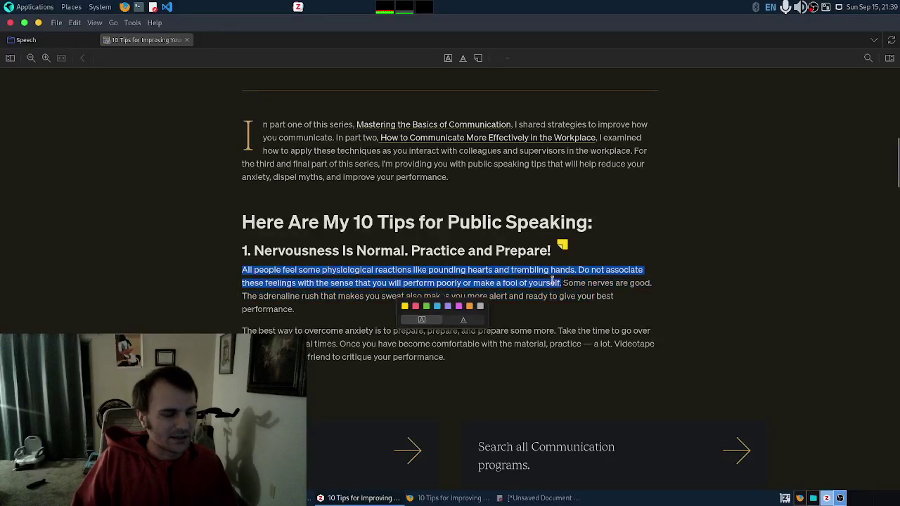
right_click(553, 284)
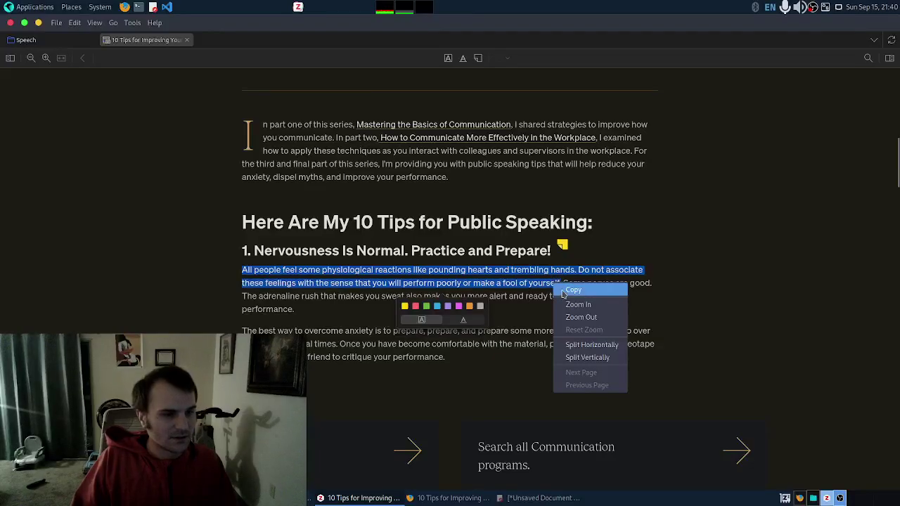
left_click(565, 289)
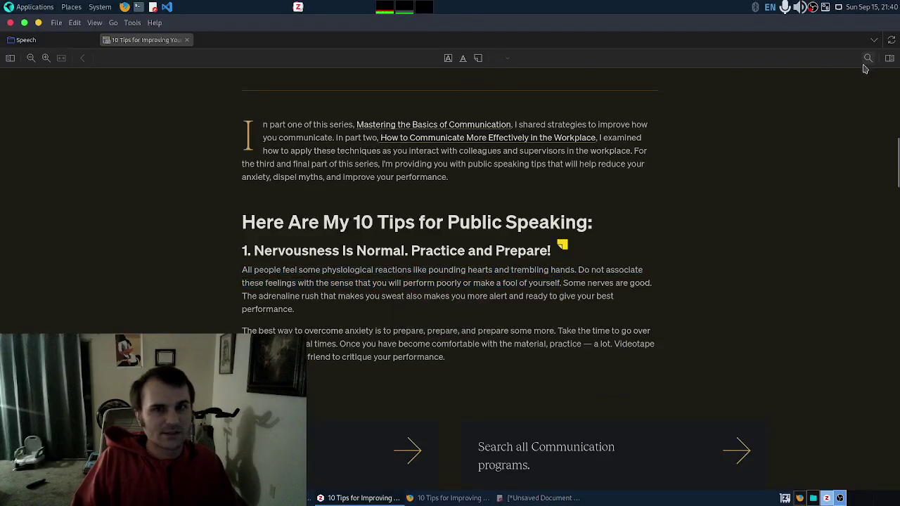
Step: Create a standalone note in the notes pane and paste the copied quote into it
left_click(889, 59)
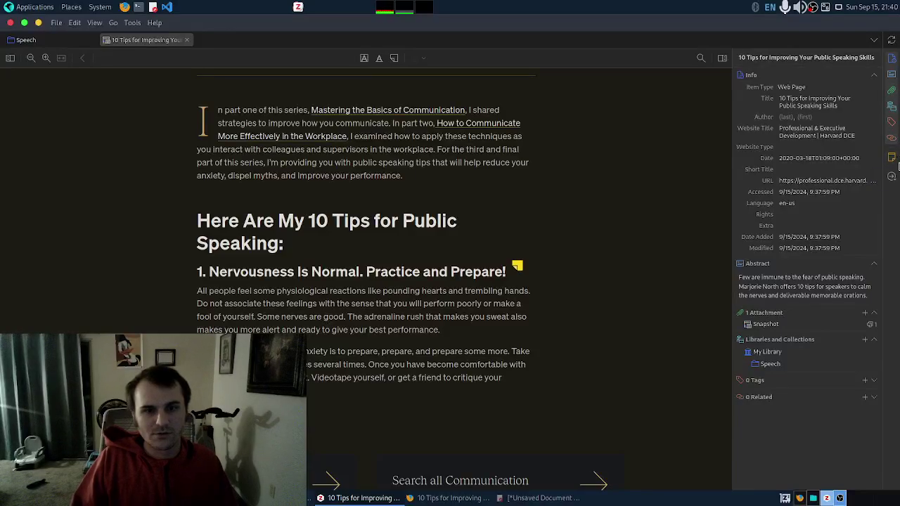
left_click(892, 158)
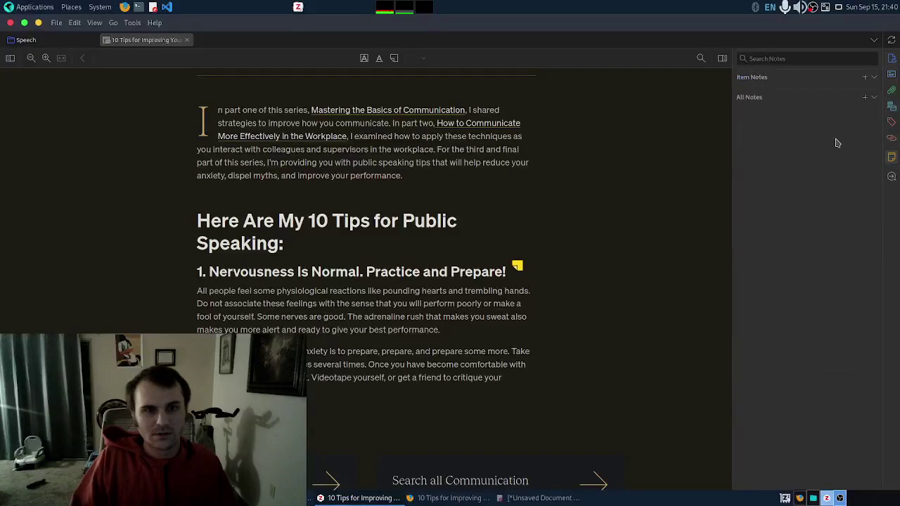
left_click(865, 101)
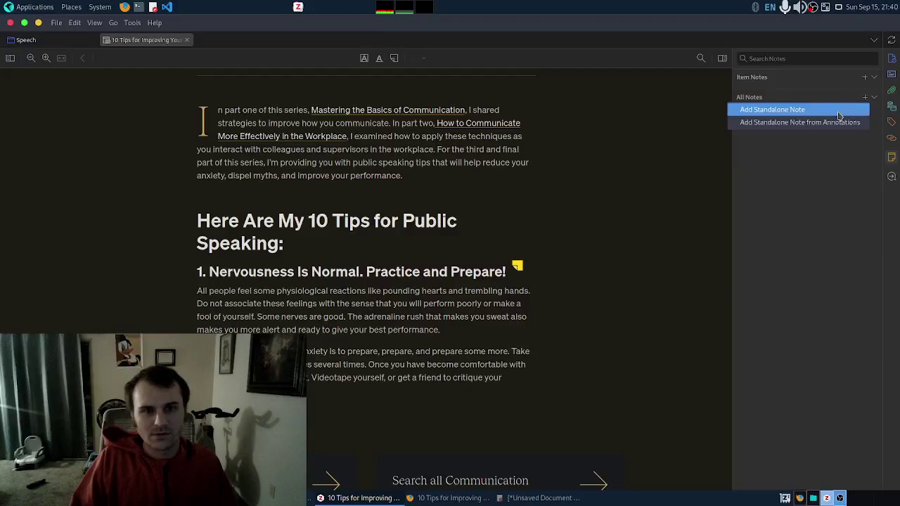
left_click(838, 111)
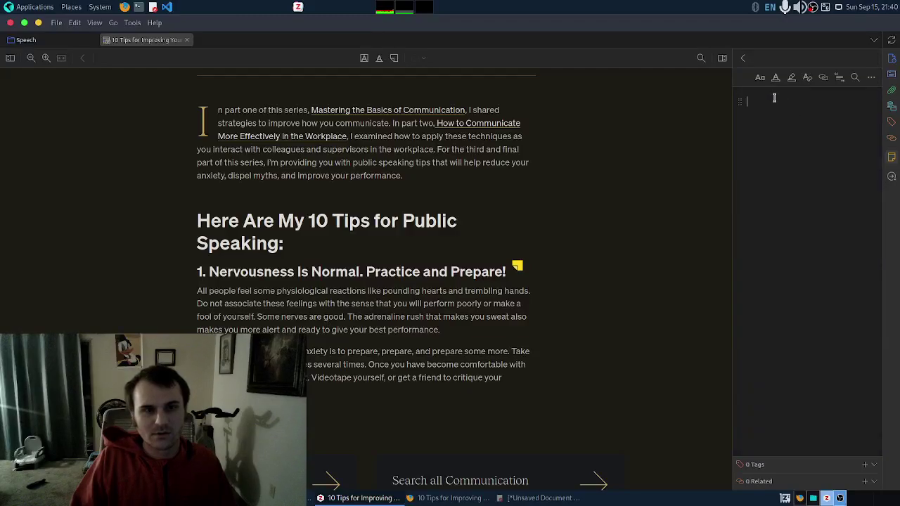
right_click(773, 98)
left_click(801, 134)
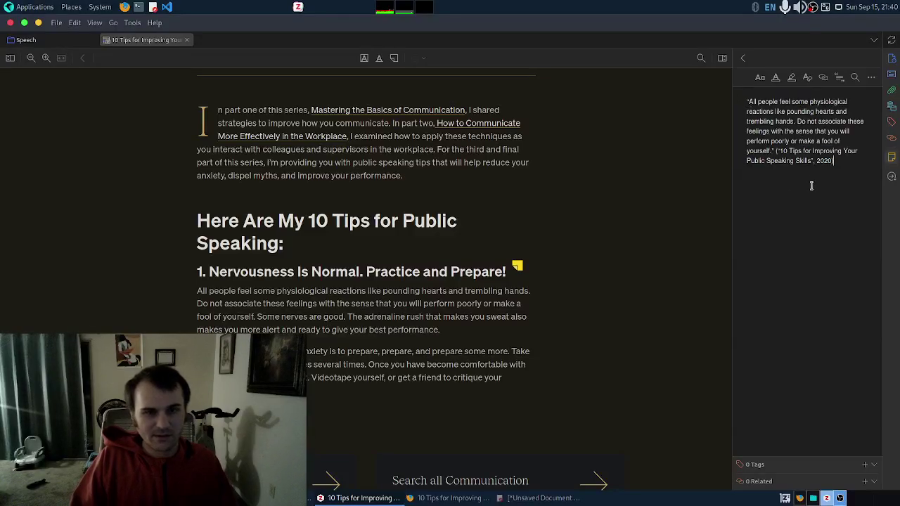
Step: Check the citation ('10 Tips for Improving Your Public Speaking Skills', 2020) after the quote
left_click_drag(811, 185, 822, 163)
left_click(760, 140)
left_click(772, 151)
left_click(833, 167)
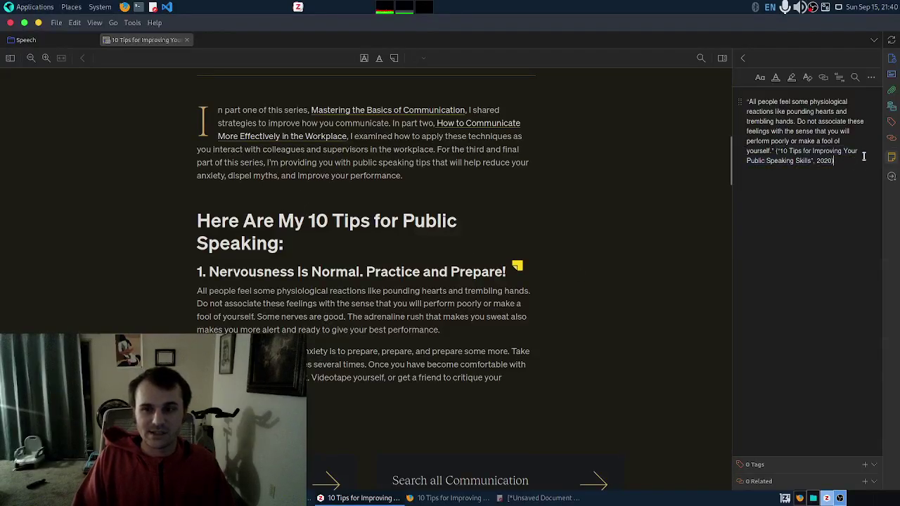
left_click(829, 162)
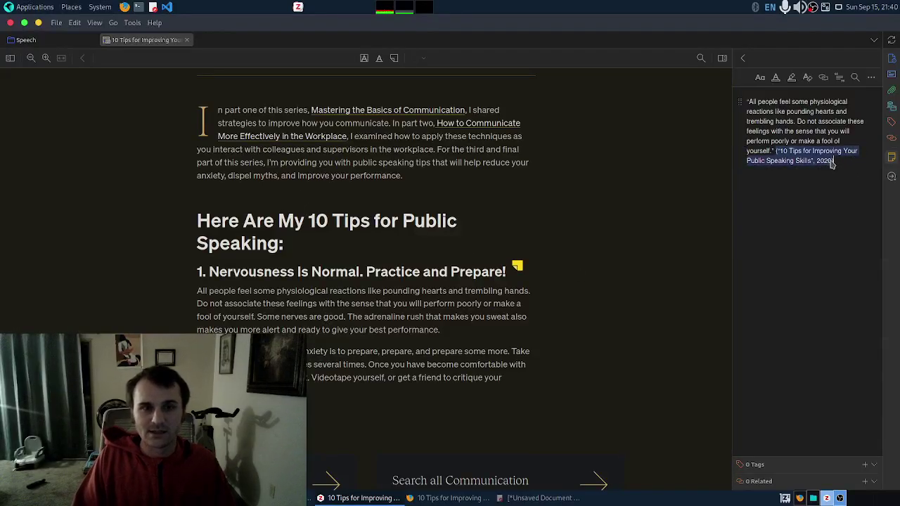
left_click(834, 161)
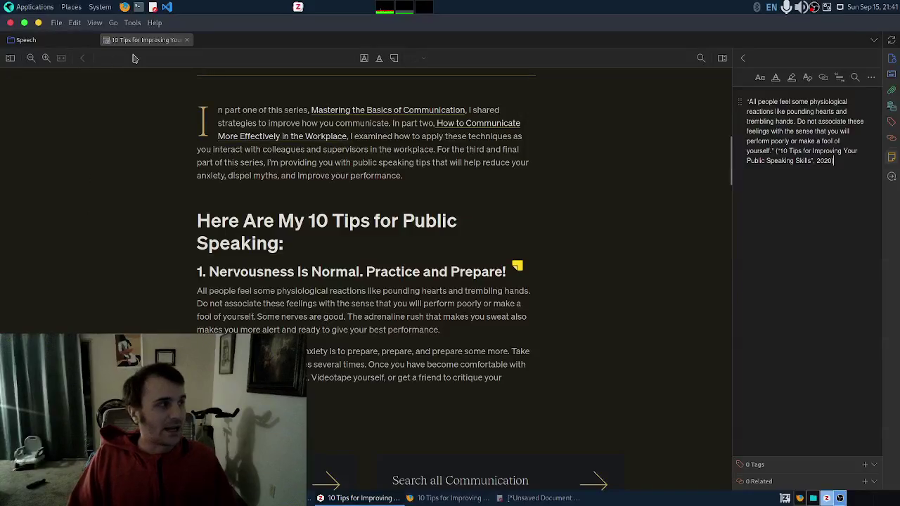
Step: From the Speech library, start a sync and open the Sync preferences after the username warning
left_click(70, 40)
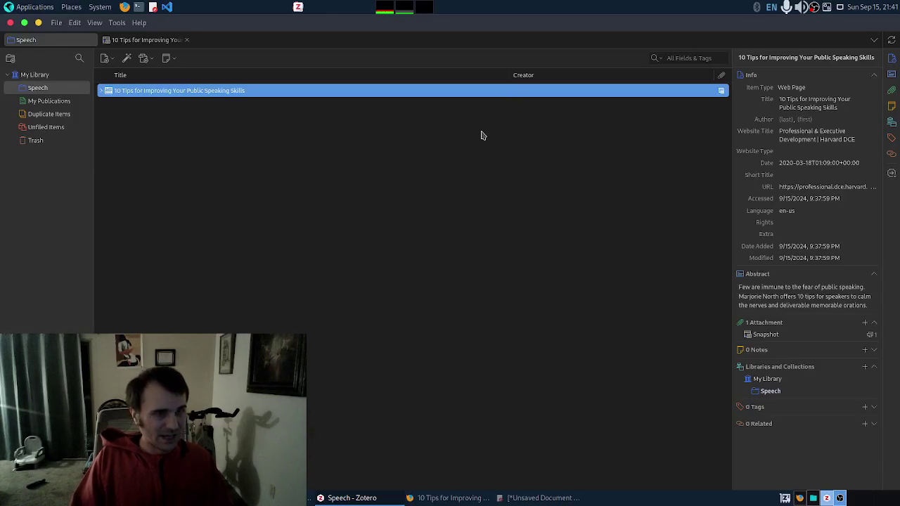
left_click(892, 40)
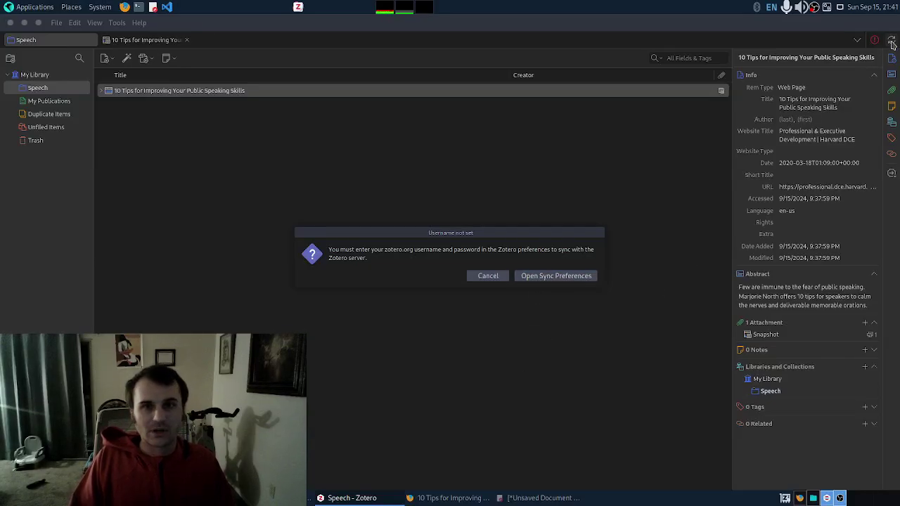
left_click(491, 277)
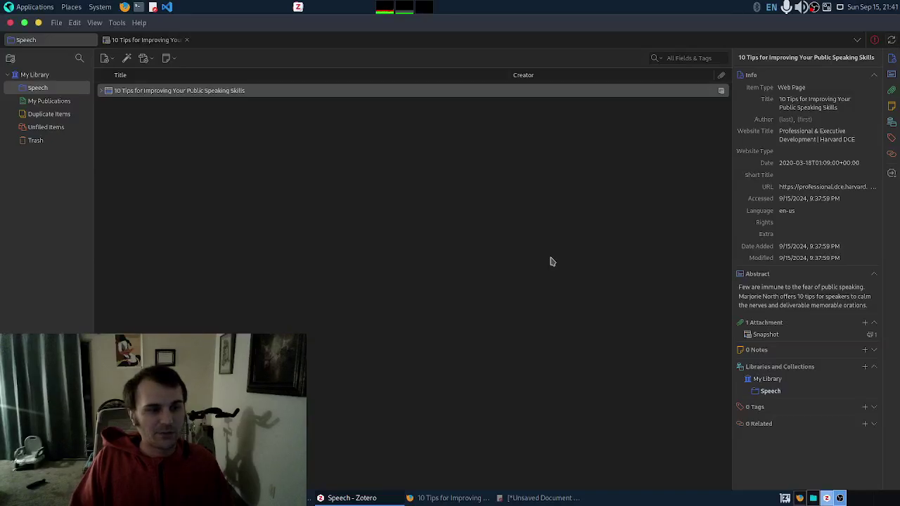
left_click(889, 38)
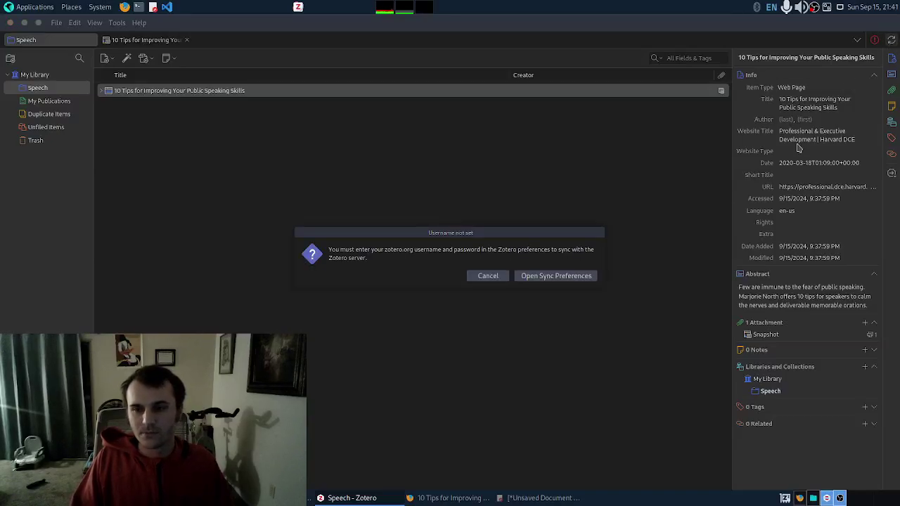
left_click(550, 278)
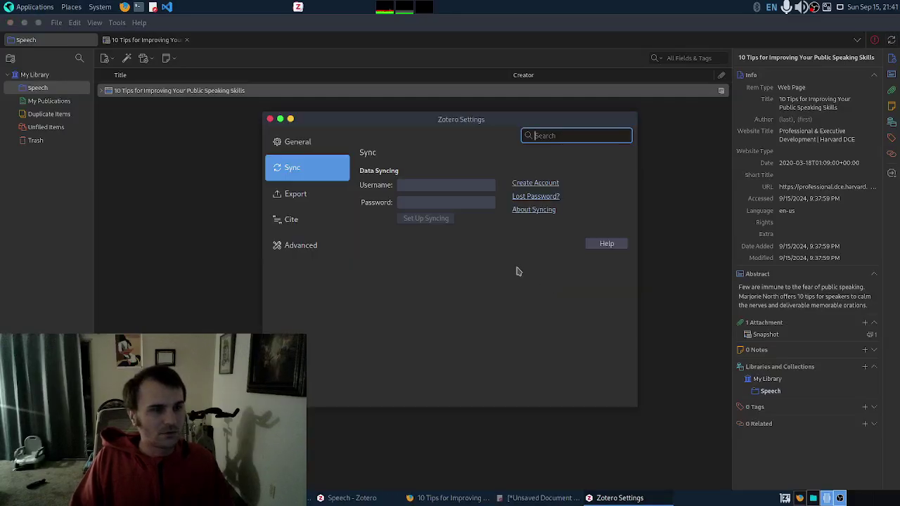
Step: Log in with the zotero.org account username and password to link the library
left_click(458, 185)
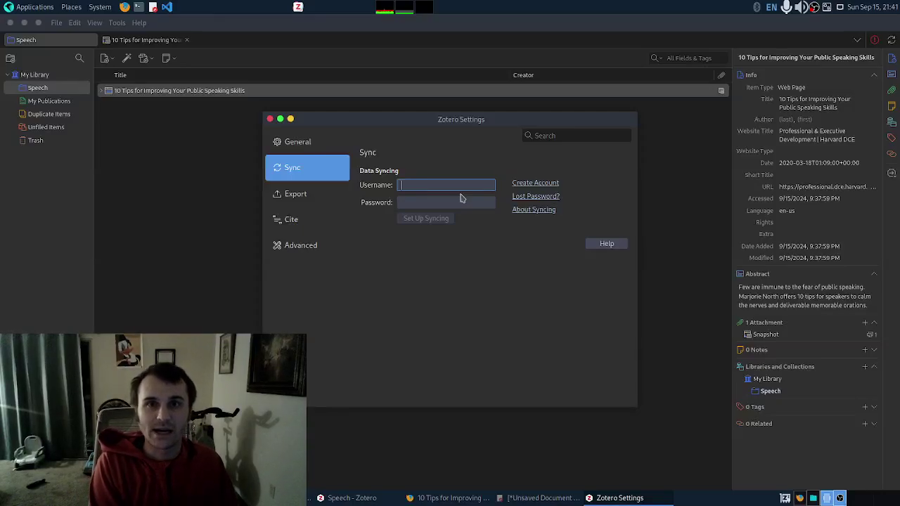
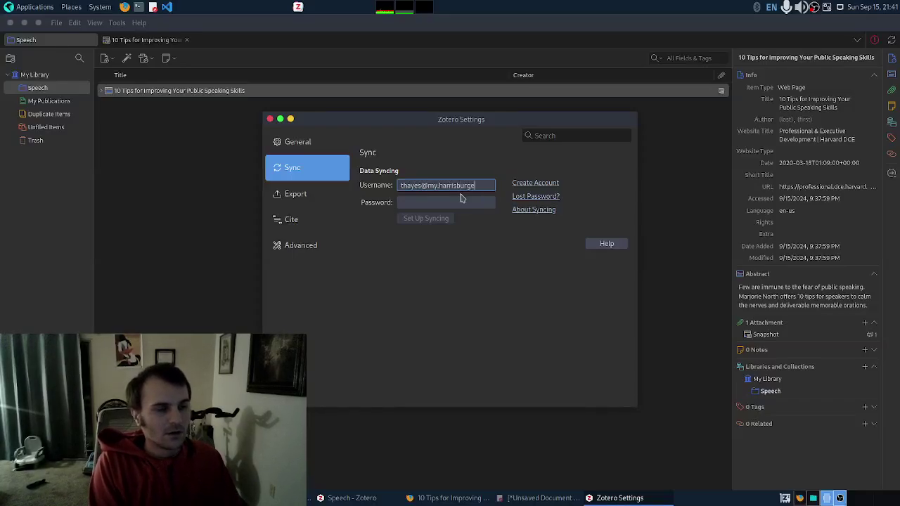
key("Tab")
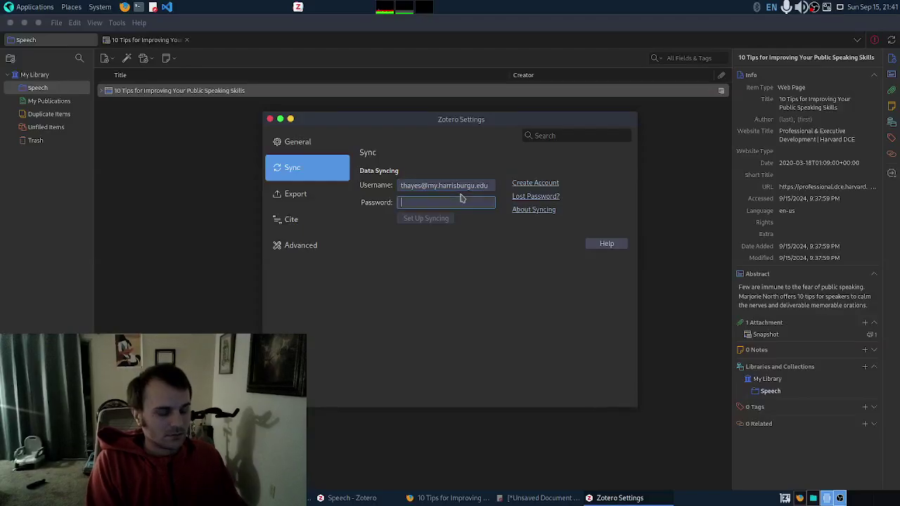
type("ab")
key("BackSpace")
key("BackSpace")
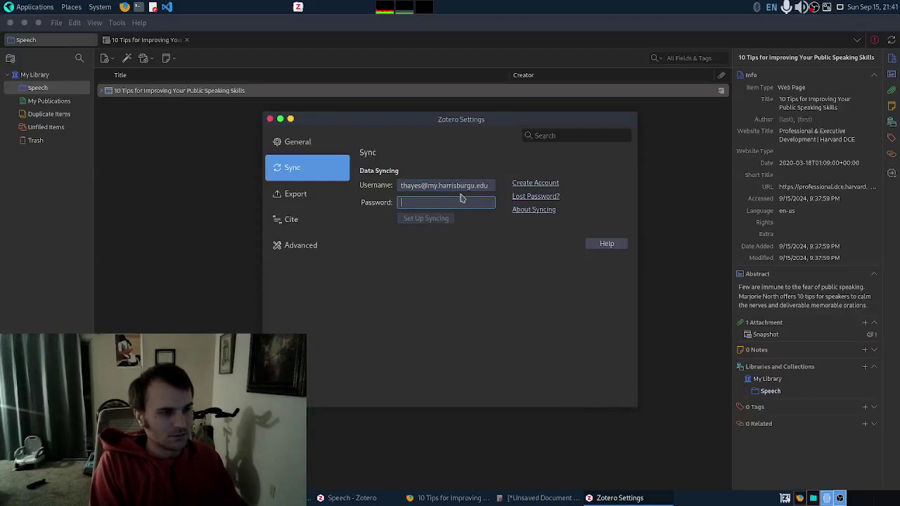
type("ab••••••••")
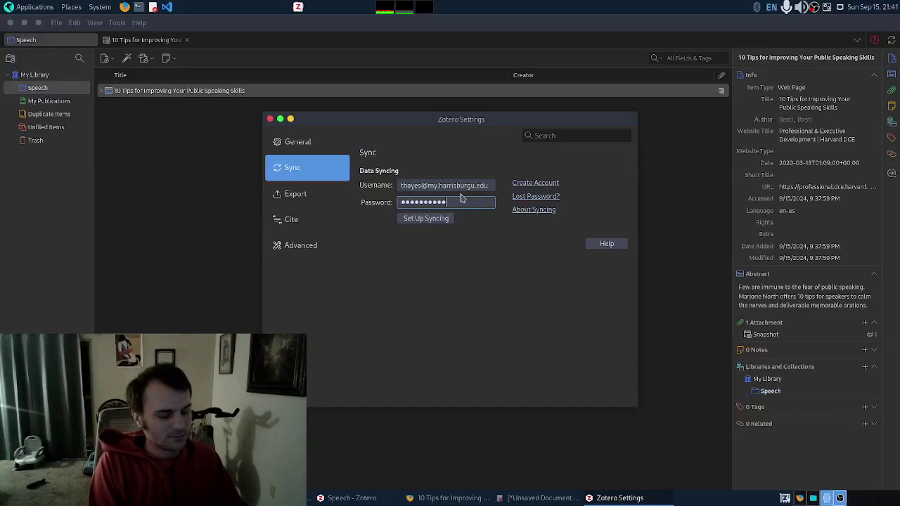
type("•")
key("Return")
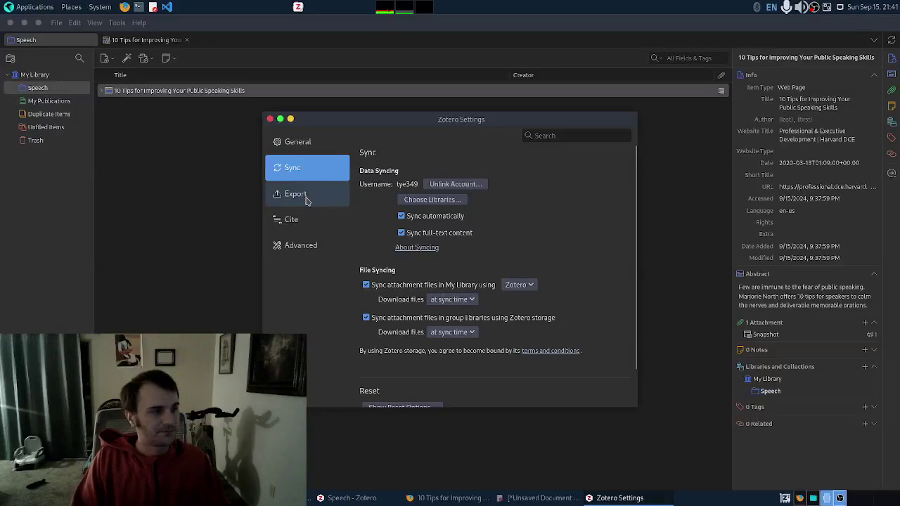
left_click_drag(345, 123, 348, 112)
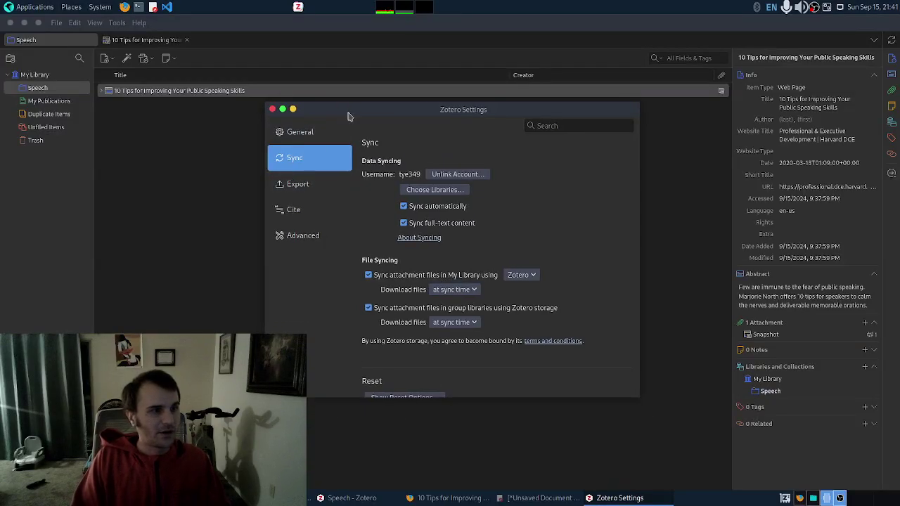
Step: Open Chicago Manual of Style 17th edition (note) in the Style Editor and scroll its CSL code
left_click(328, 214)
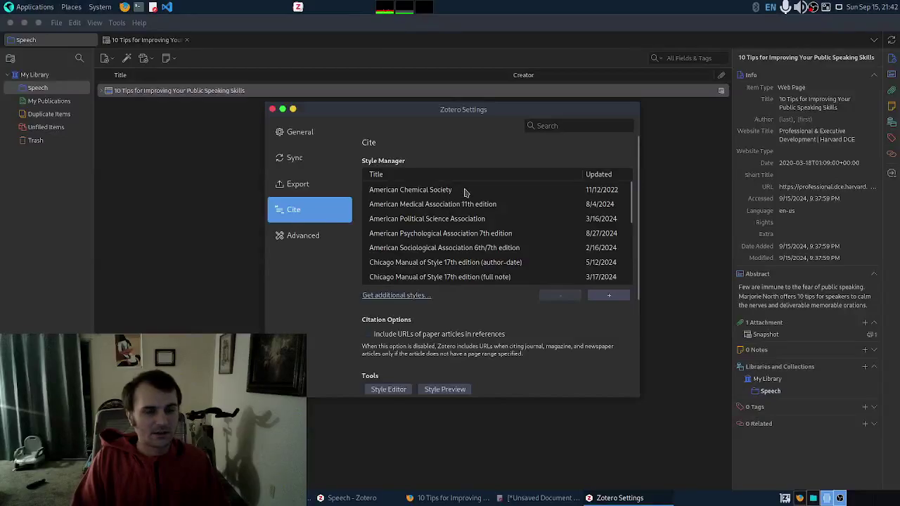
scroll(450, 239, "down", 3)
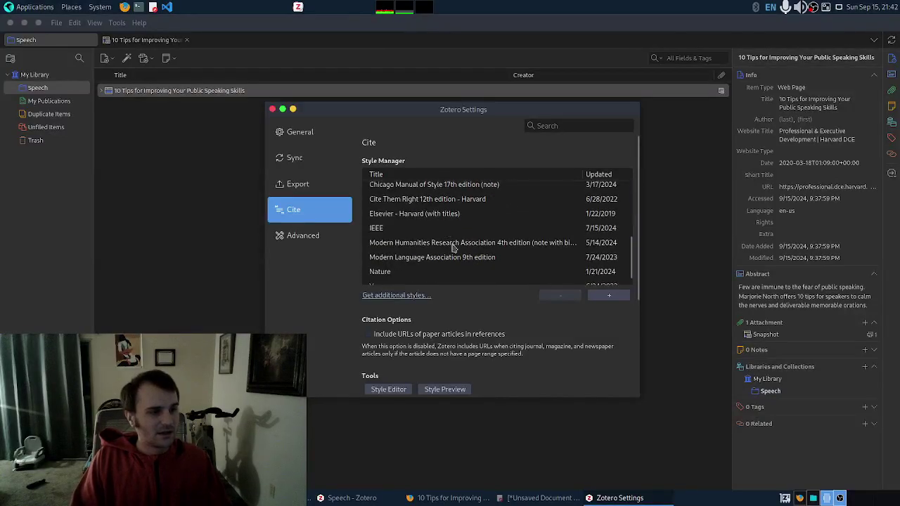
scroll(453, 248, "down", 1)
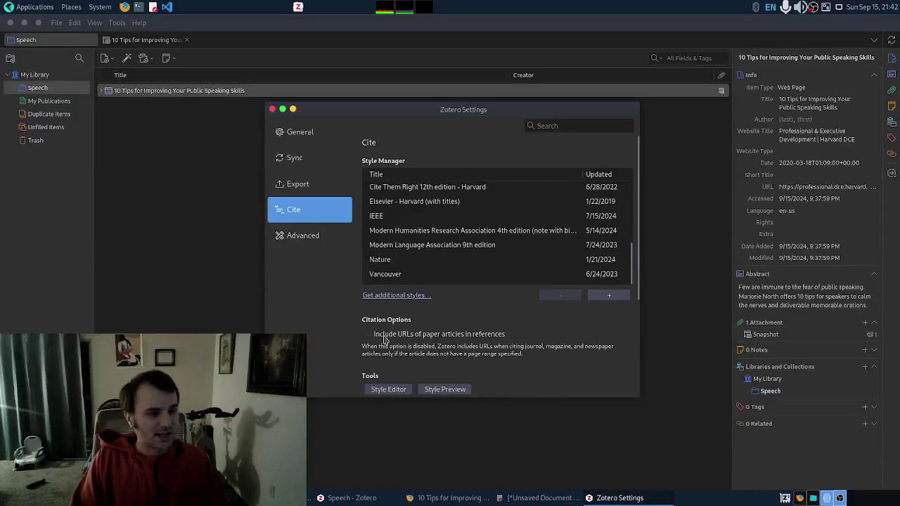
left_click(387, 390)
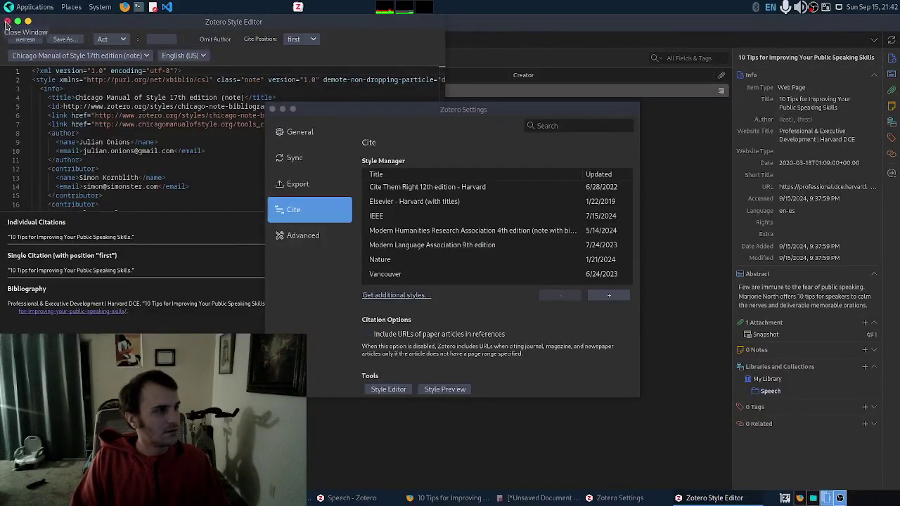
scroll(142, 178, "down", 3)
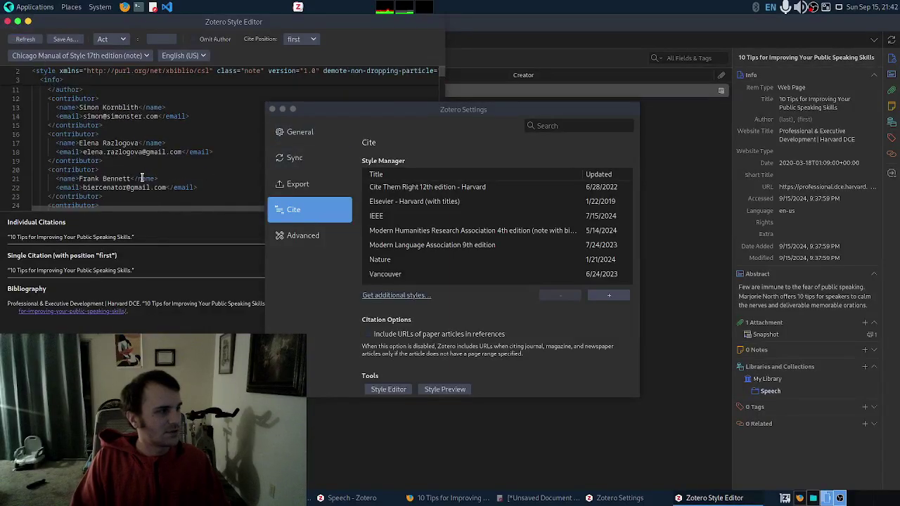
scroll(142, 177, "down", 12)
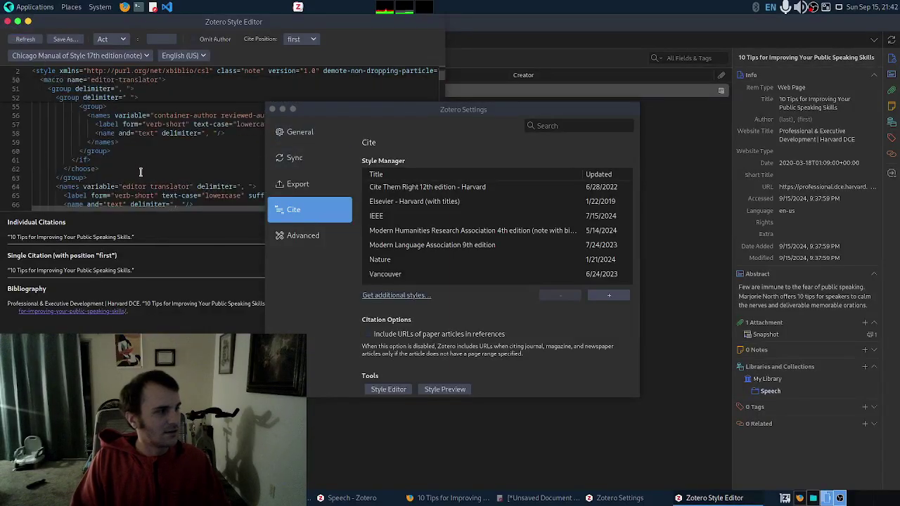
scroll(140, 172, "down", 18)
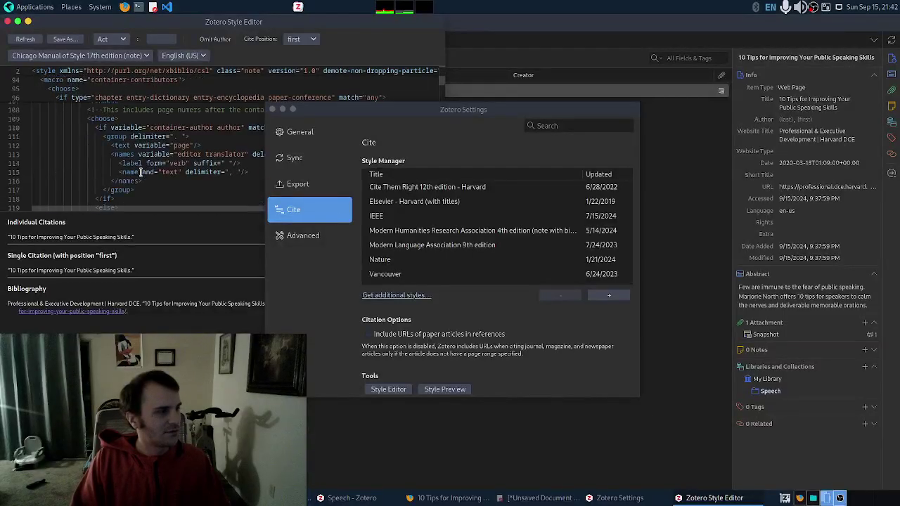
scroll(141, 171, "down", 3)
left_click_drag(386, 110, 558, 104)
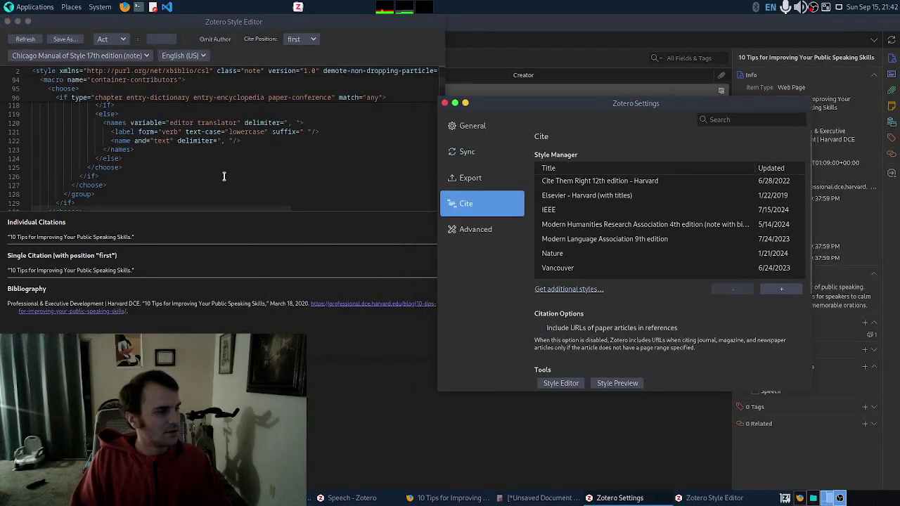
scroll(223, 176, "down", 16)
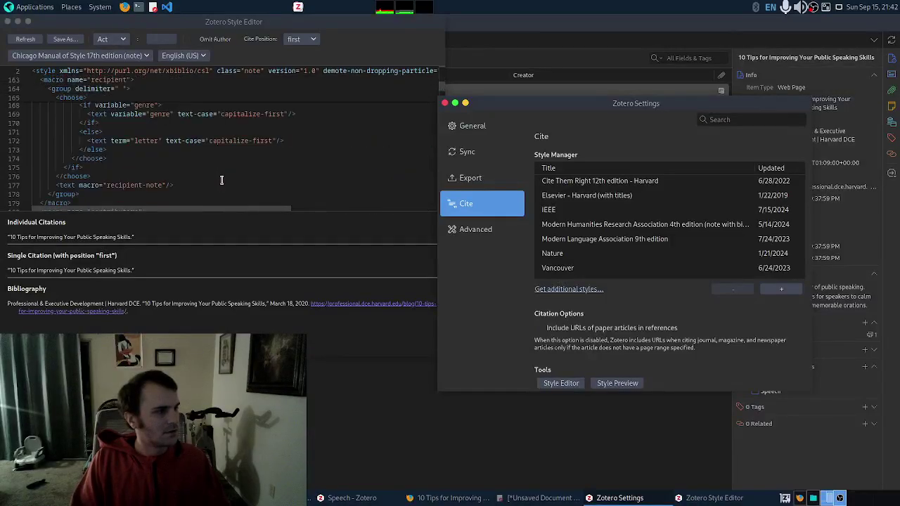
scroll(221, 180, "down", 8)
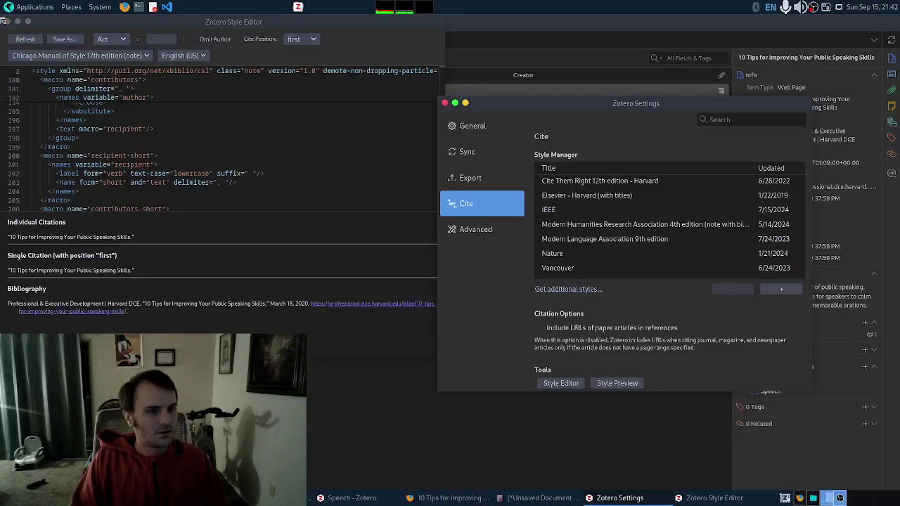
Step: Close the Style Editor, look over the Cite, Advanced and Sync panes, then exit Settings
left_click(7, 22)
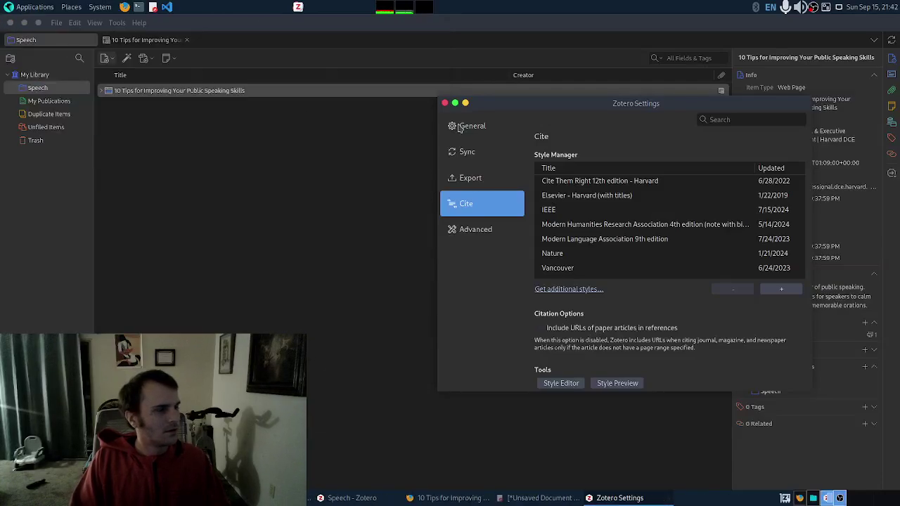
scroll(610, 244, "down", 2)
scroll(610, 244, "up", 2)
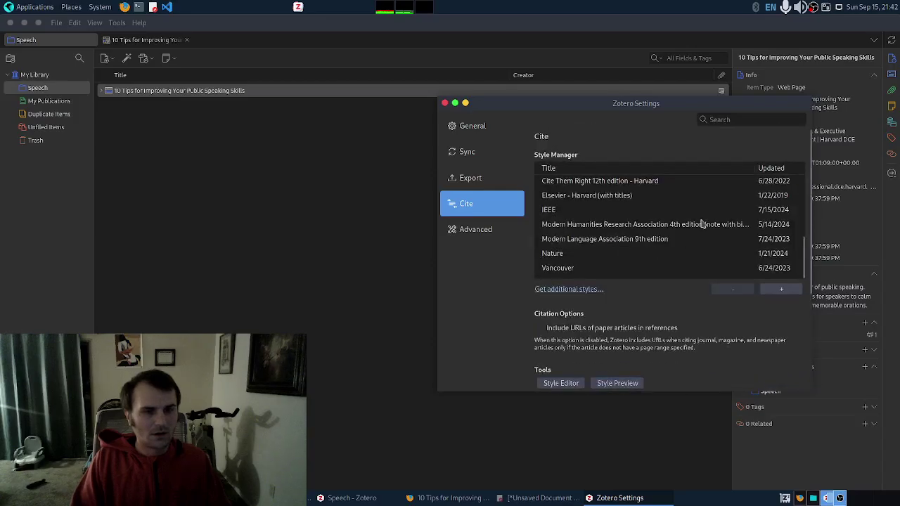
scroll(701, 223, "up", 5)
scroll(612, 211, "down", 5)
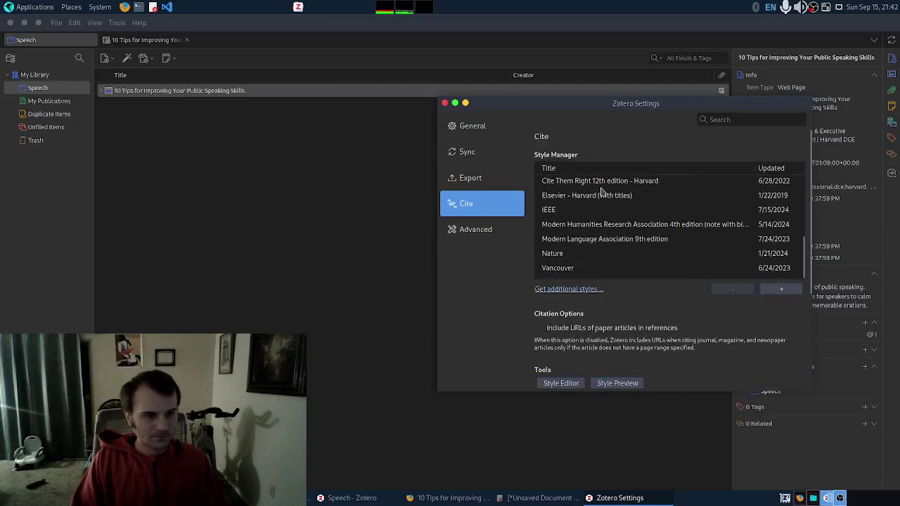
scroll(629, 245, "down", 3)
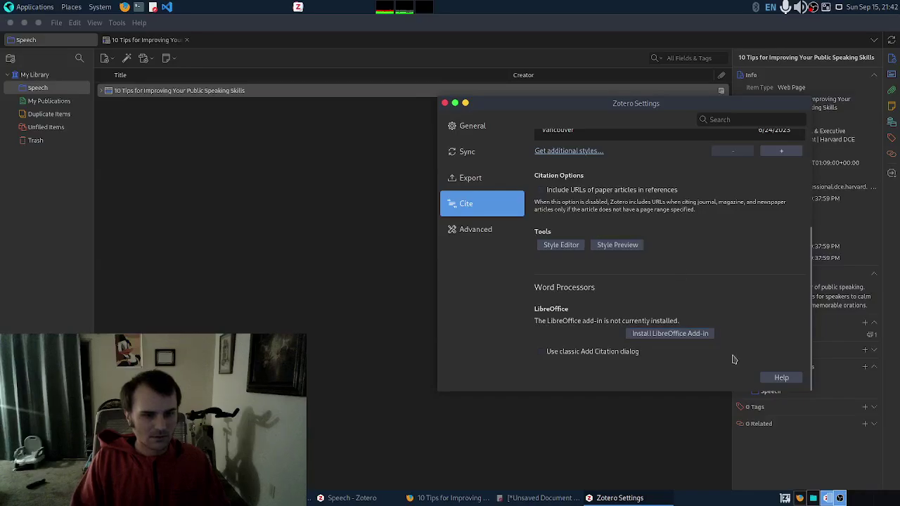
left_click(490, 232)
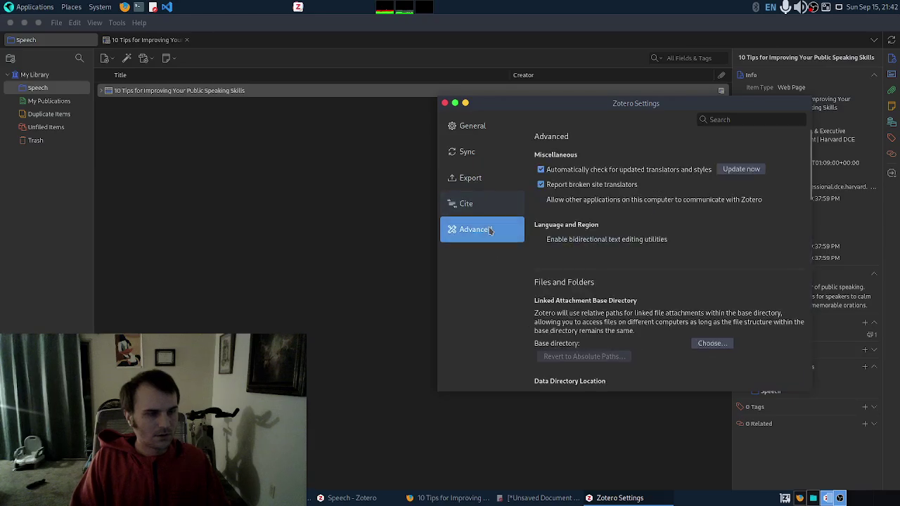
left_click(481, 163)
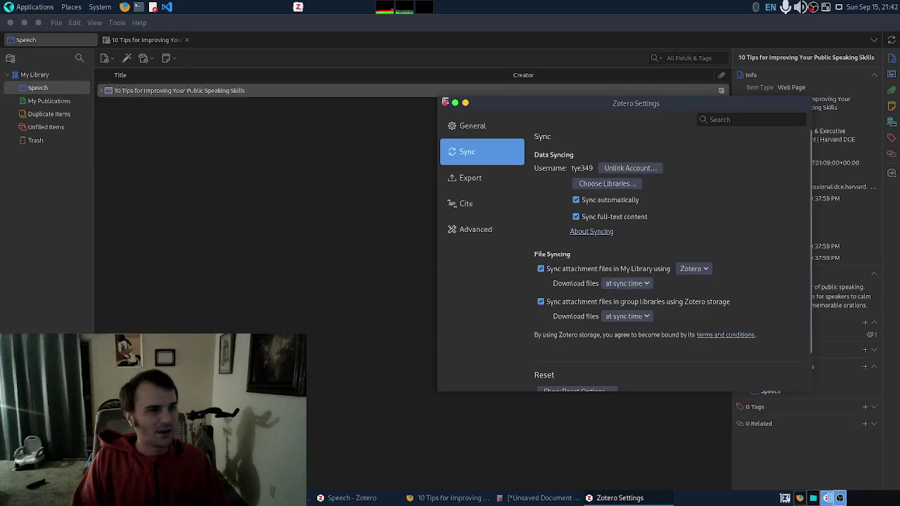
left_click(444, 102)
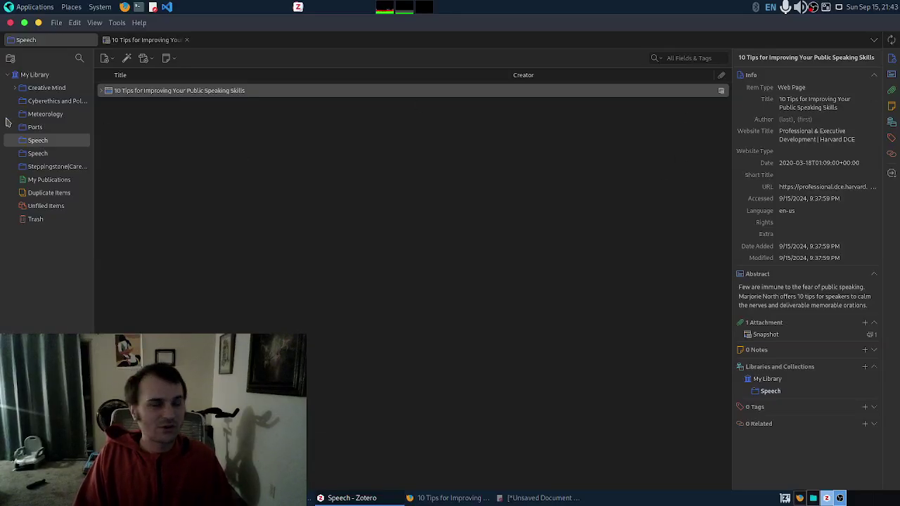
Step: Browse Cyberethics and Policy and Meteorology, then select Ports' Port 123 (tcp/udp) item
left_click(43, 102)
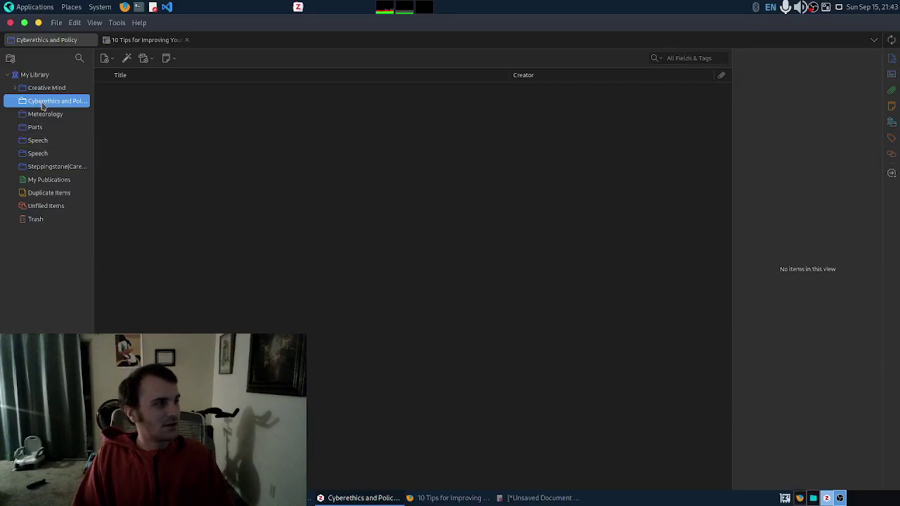
left_click(50, 116)
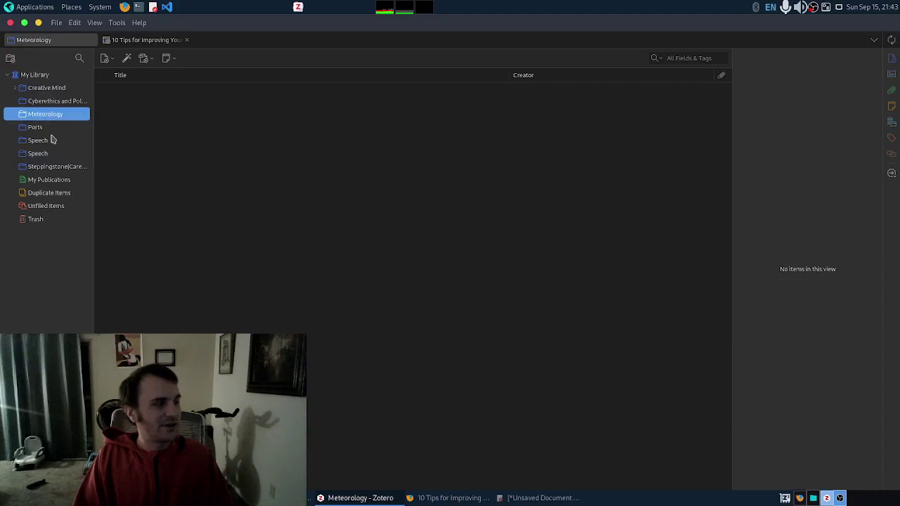
left_click(55, 131)
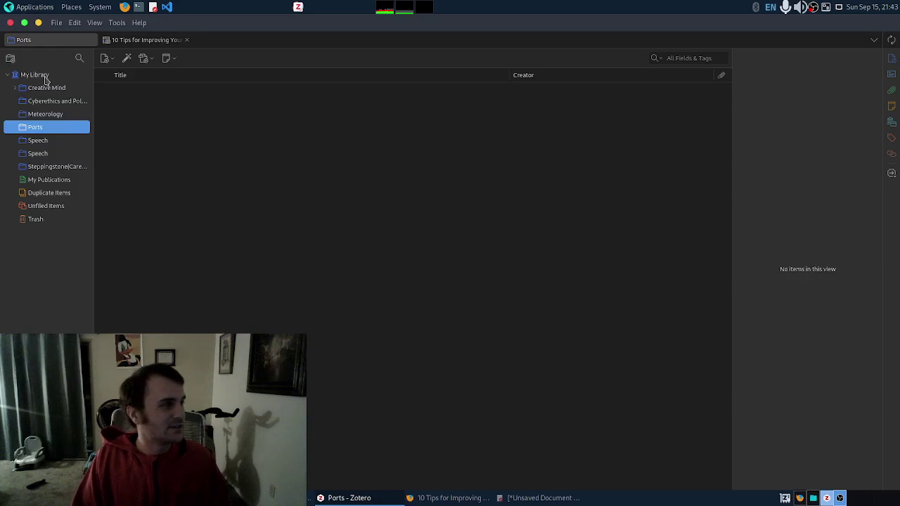
key("Up")
key("Up")
key("Down")
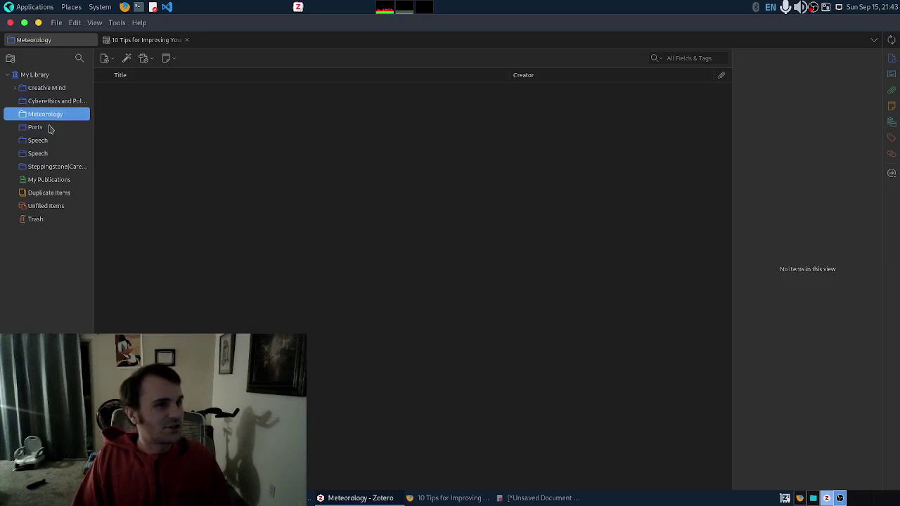
key("Down")
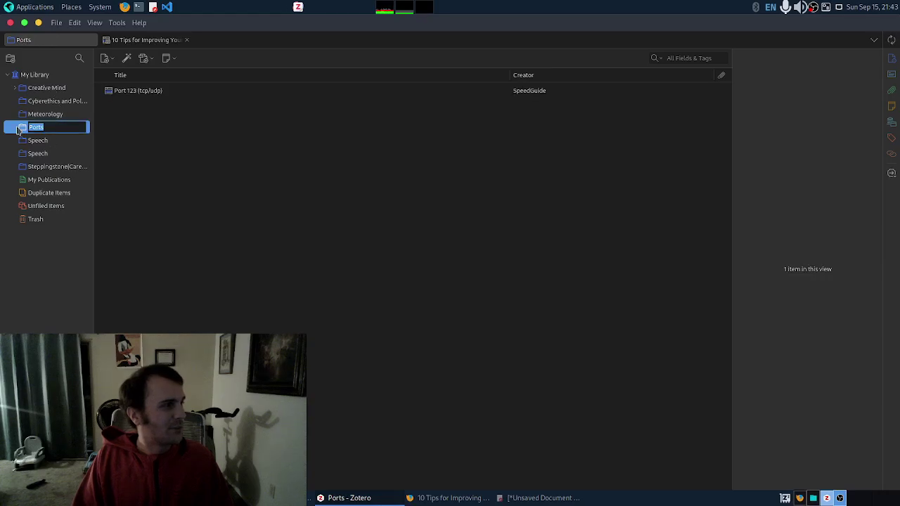
key("Escape")
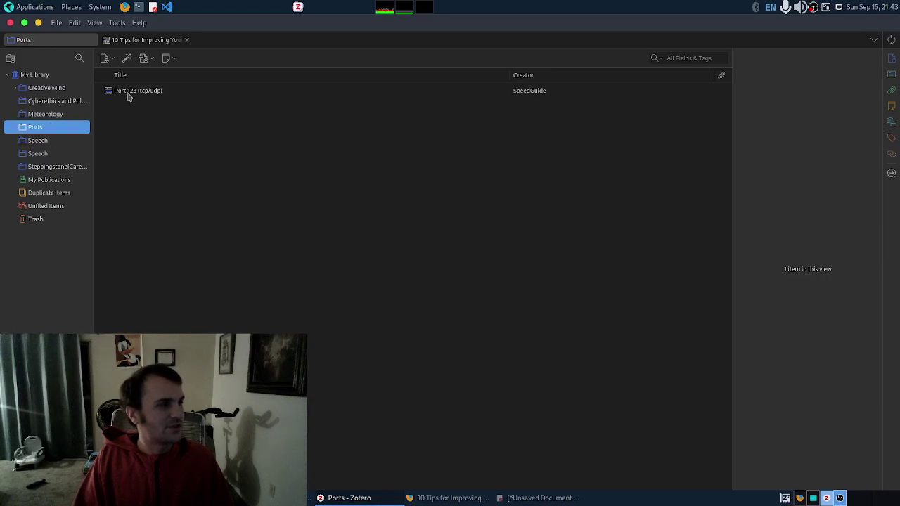
left_click(128, 97)
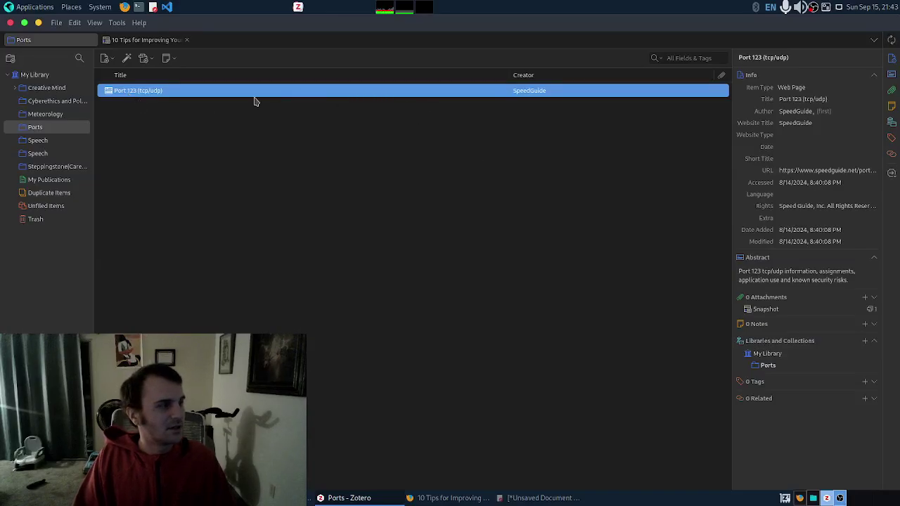
Step: View the Port 123 page online in the browser, then close its tabs and minimize it
right_click(133, 94)
left_click(408, 103)
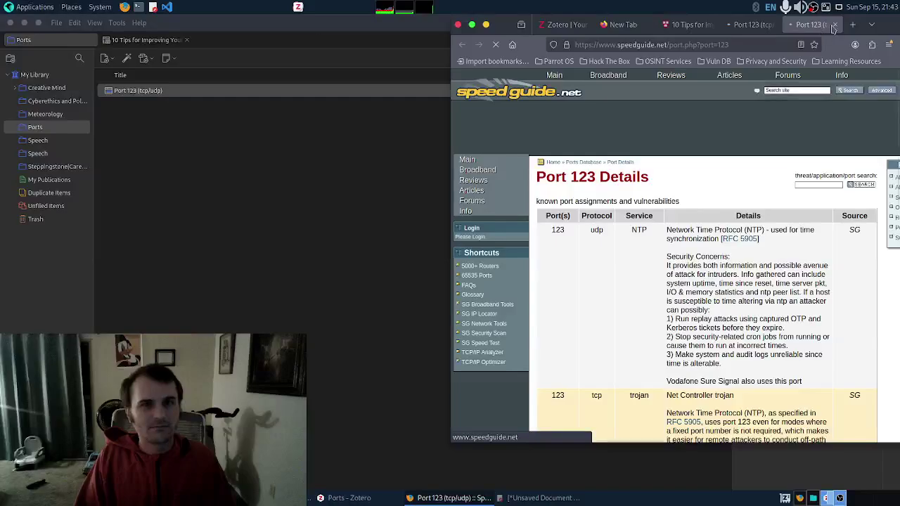
left_click(773, 26)
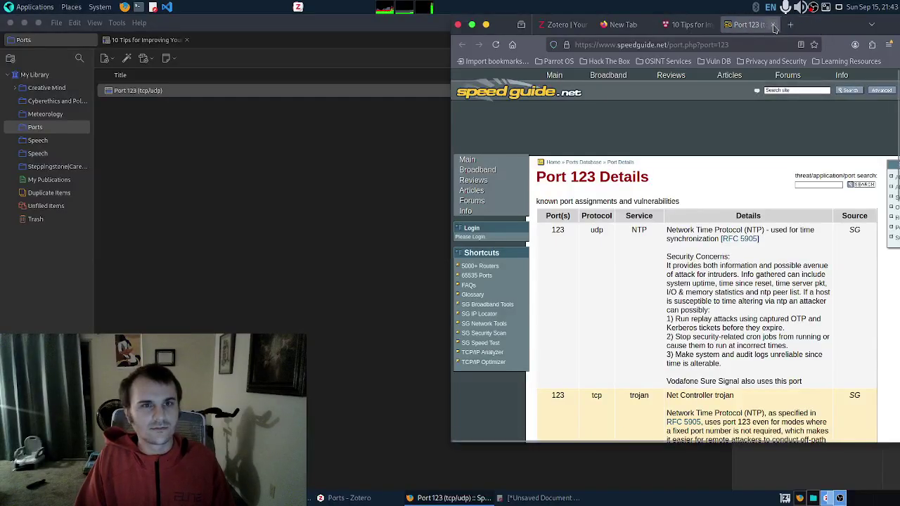
left_click(773, 26)
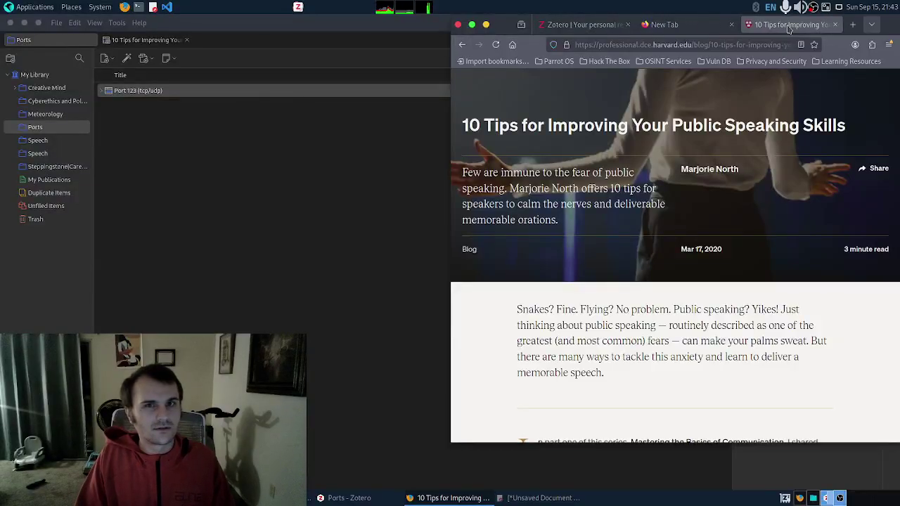
left_click(487, 25)
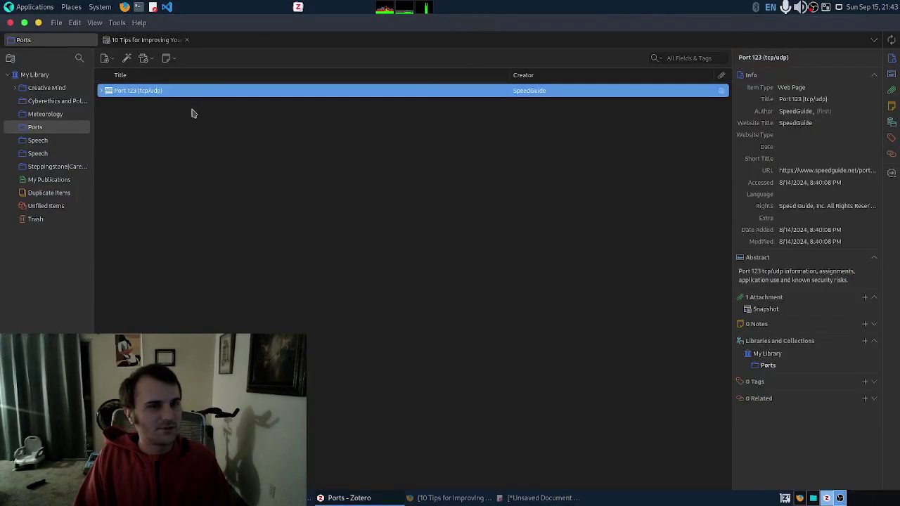
Step: Open the Port 123 snapshot in a new tab, scroll its details, then close the reader tabs
right_click(209, 94)
left_click(226, 102)
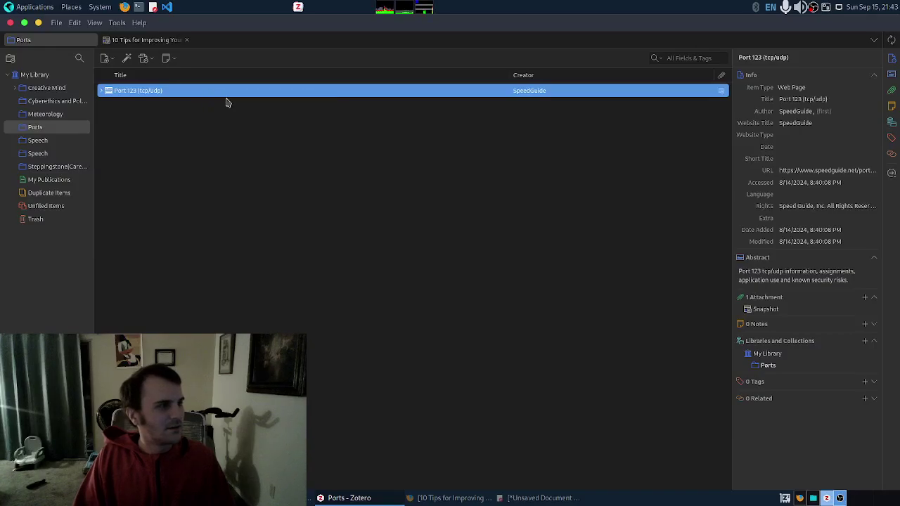
left_click(187, 40)
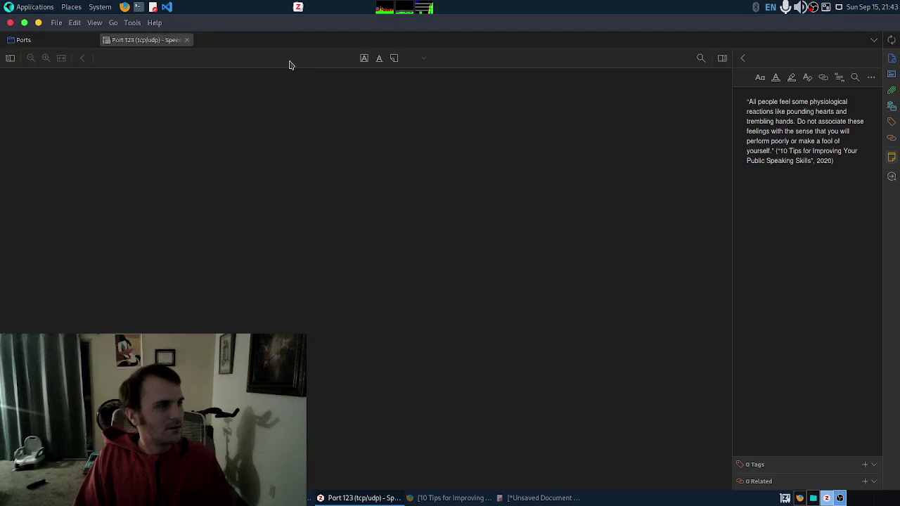
scroll(331, 264, "down", 5)
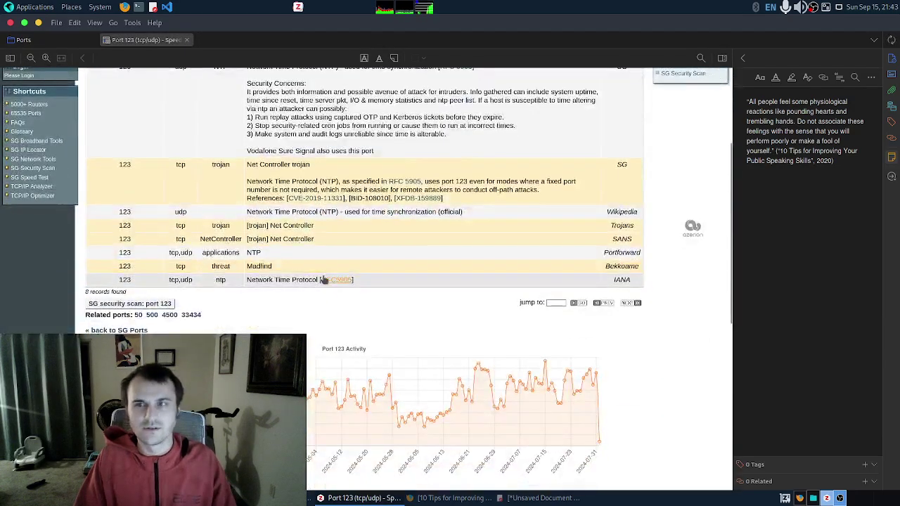
scroll(208, 253, "up", 5)
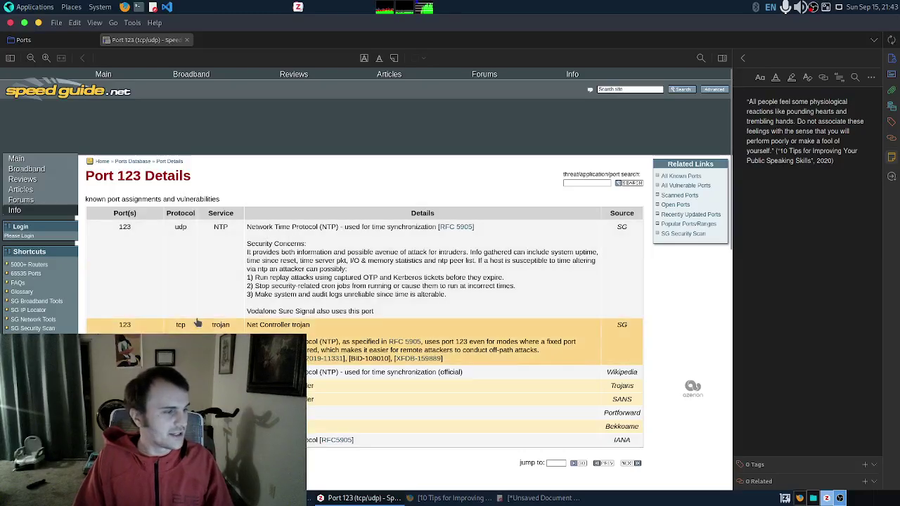
scroll(276, 248, "down", 3)
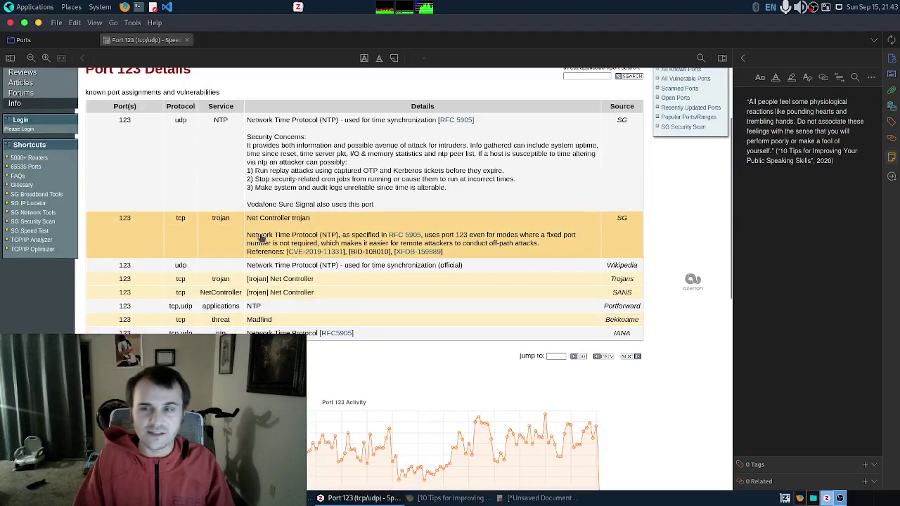
scroll(223, 217, "up", 3)
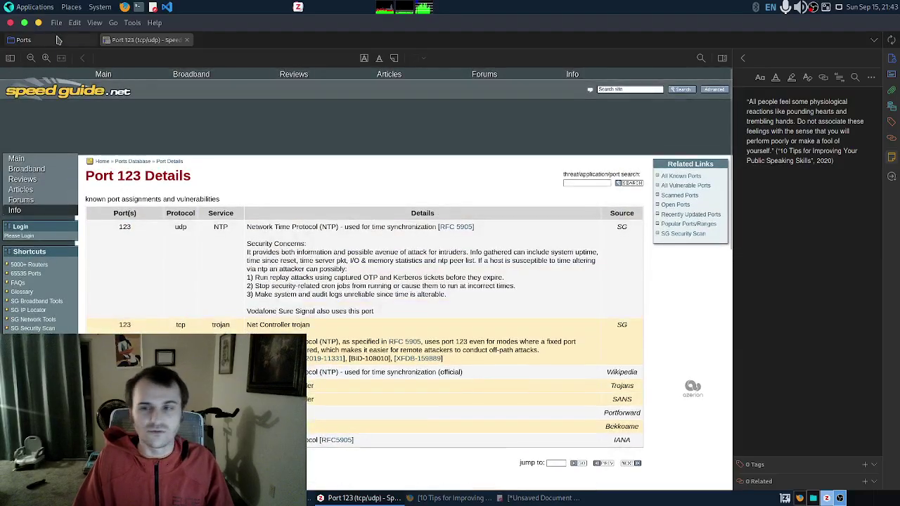
left_click(187, 40)
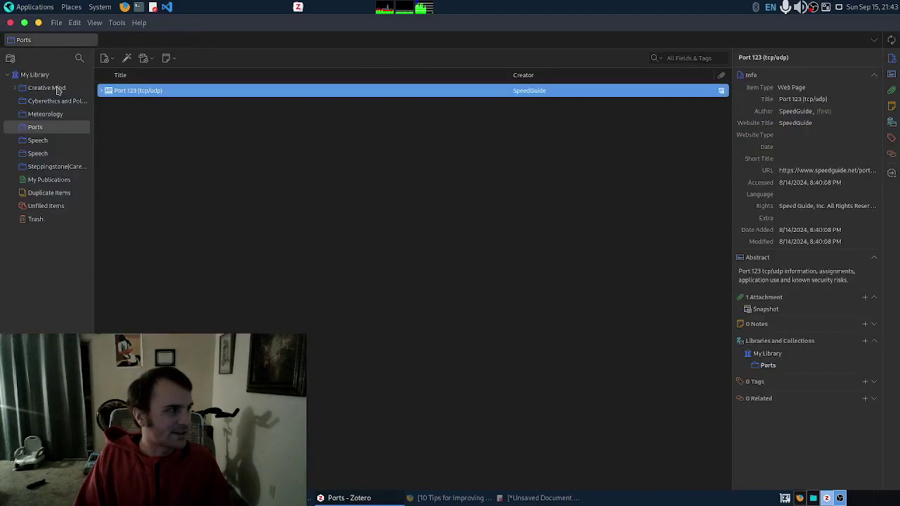
Step: Glance at Creative Mind, then scroll through all 39 items in My Library
left_click(58, 90)
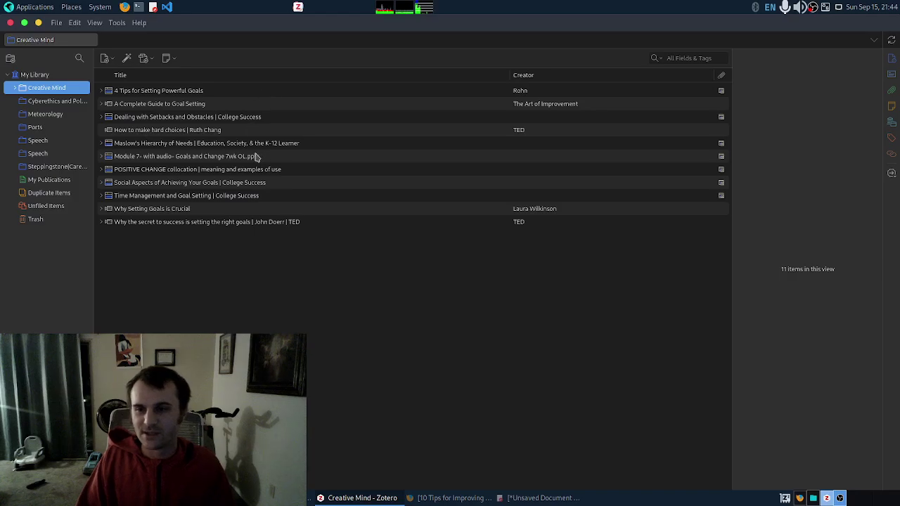
left_click(54, 79)
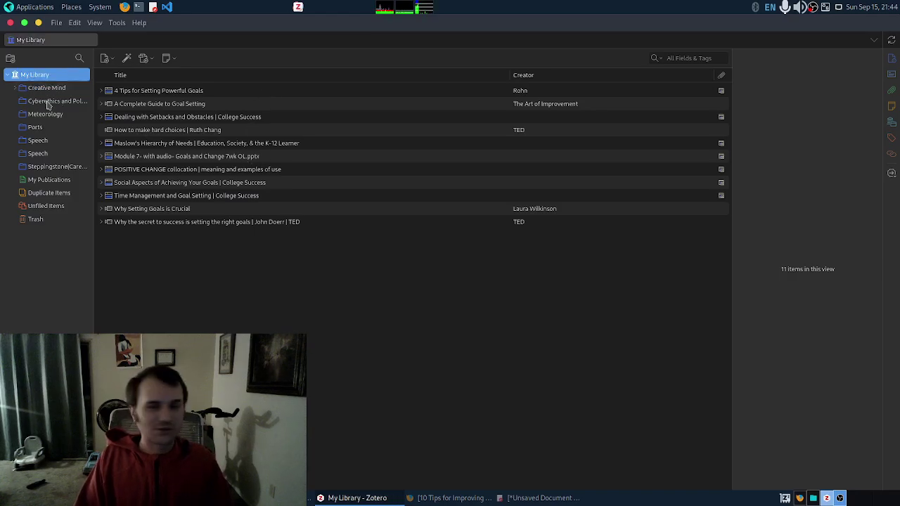
scroll(229, 184, "down", 3)
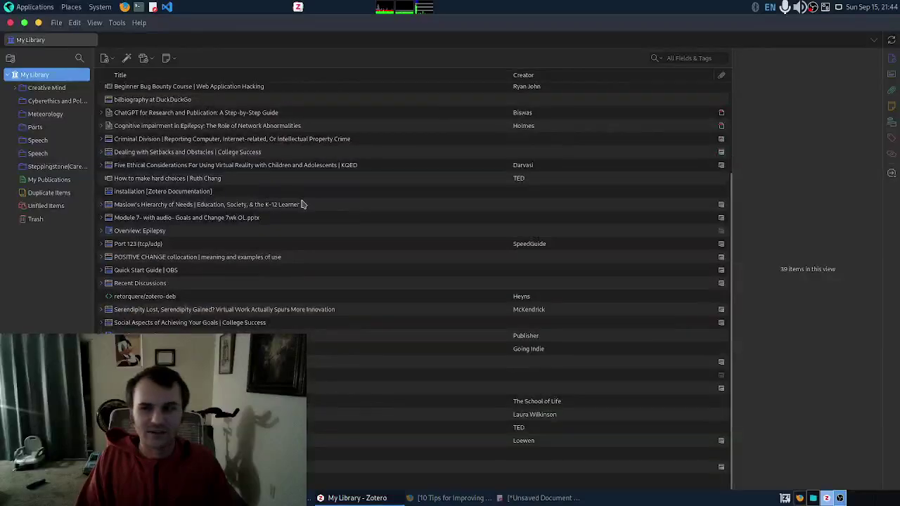
scroll(341, 266, "up", 3)
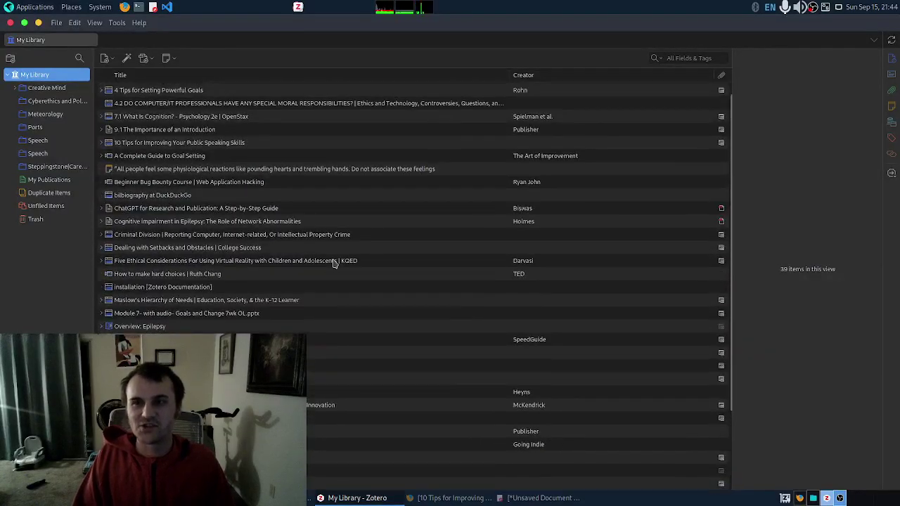